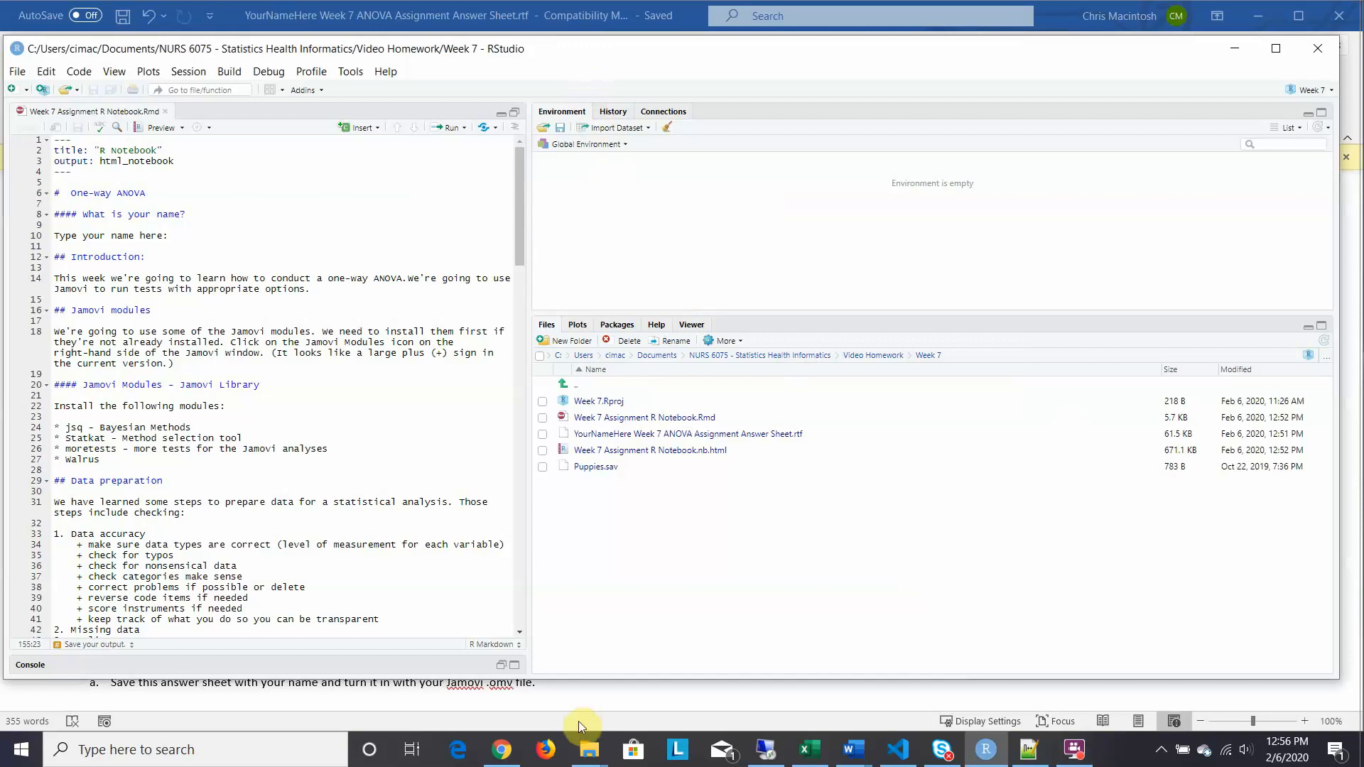
Switch to File Explorer, view the spss_files_0 and Week 7 folders, and widen the Week 7 file name column to show full names
{"action": "mouse_move", "coordinate": [588, 748]}
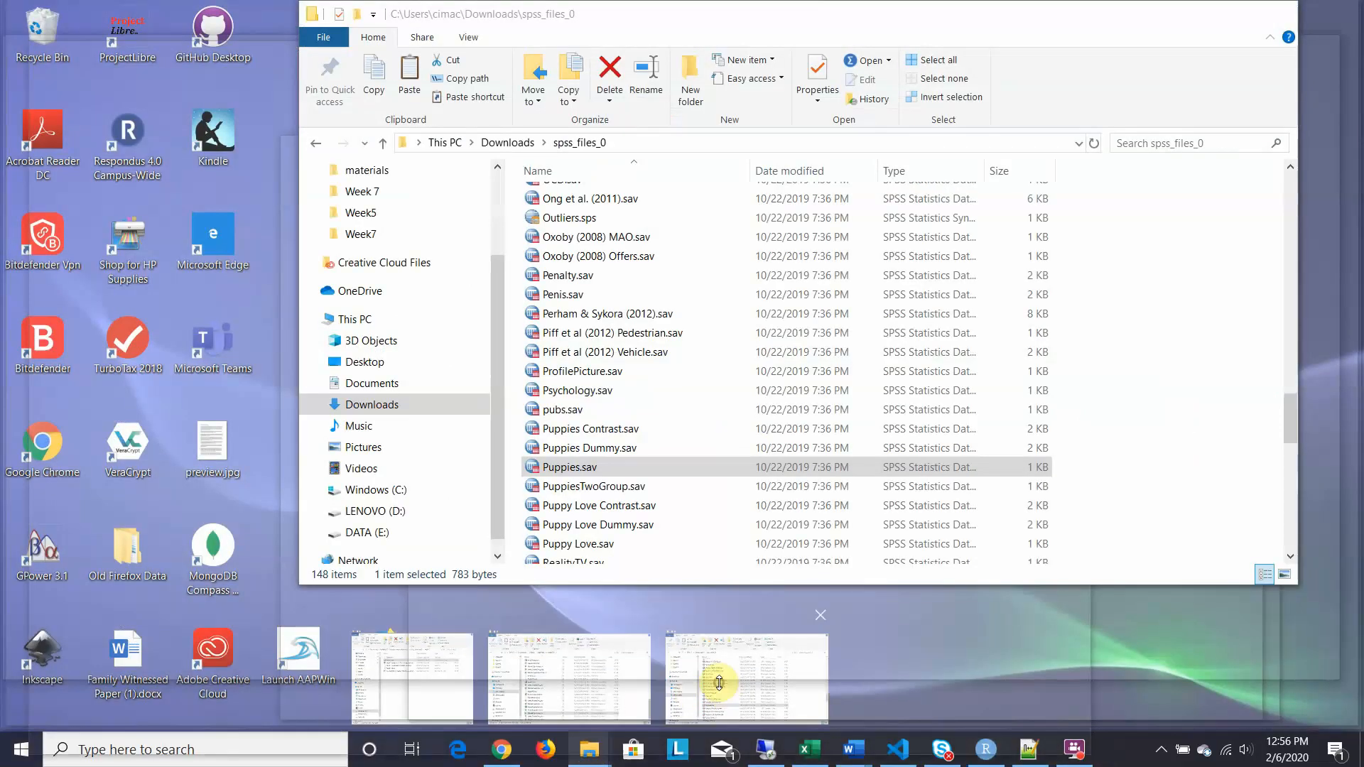
{"action": "left_click", "coordinate": [718, 684]}
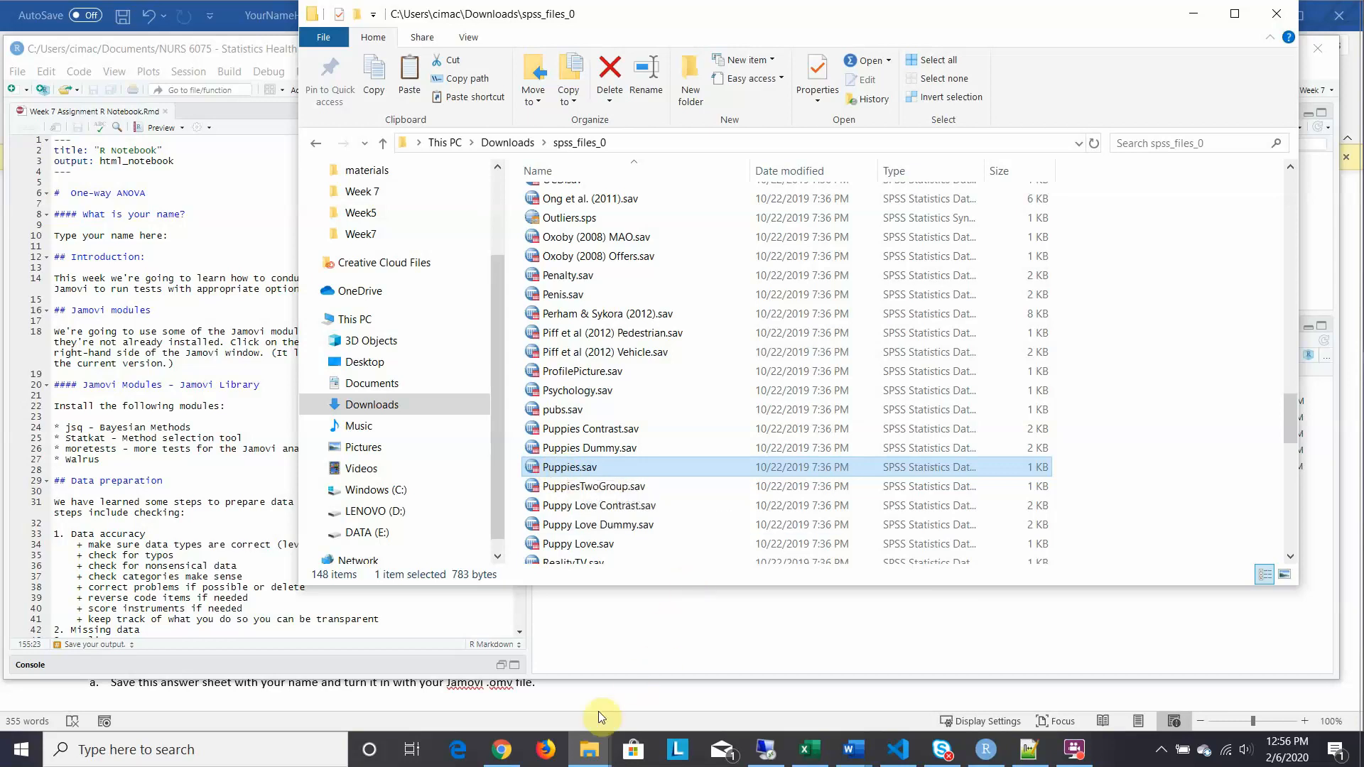
{"action": "mouse_move", "coordinate": [588, 755]}
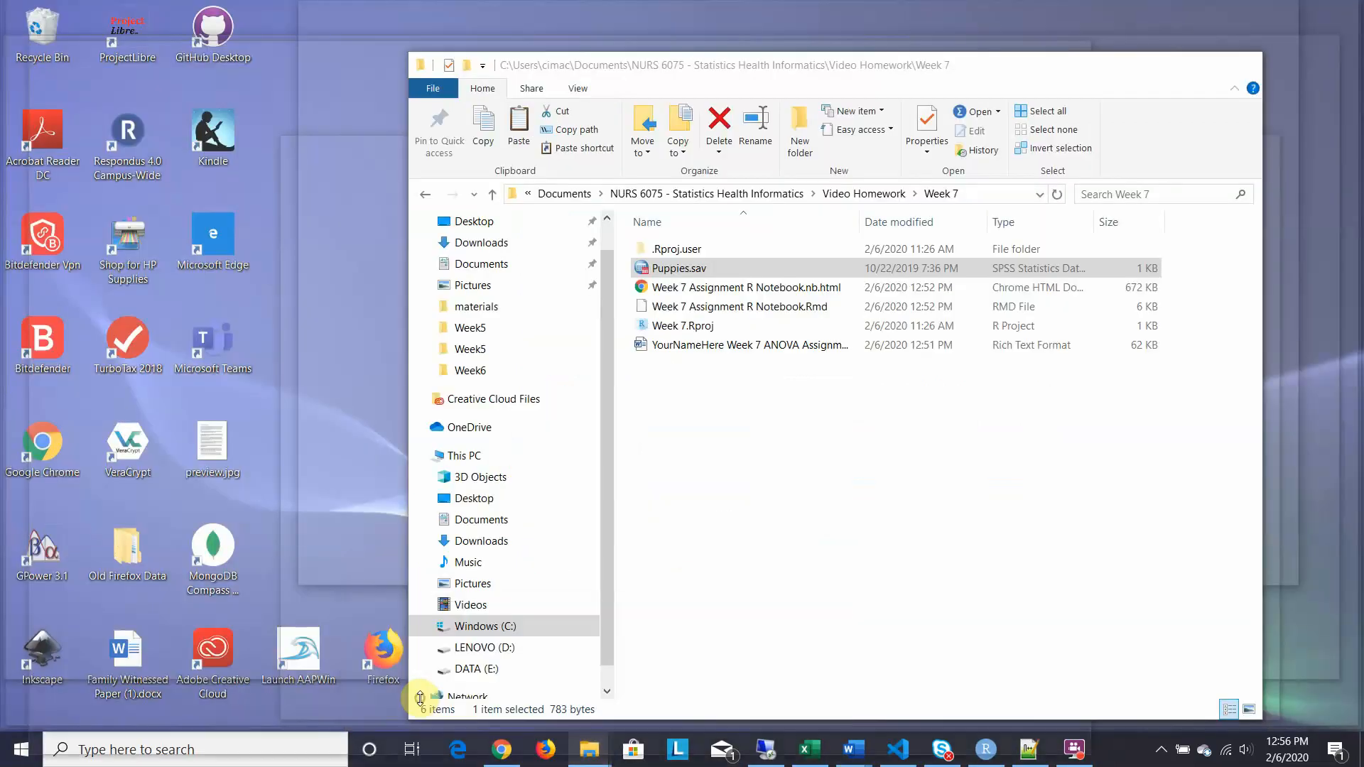
{"action": "left_click", "coordinate": [423, 703]}
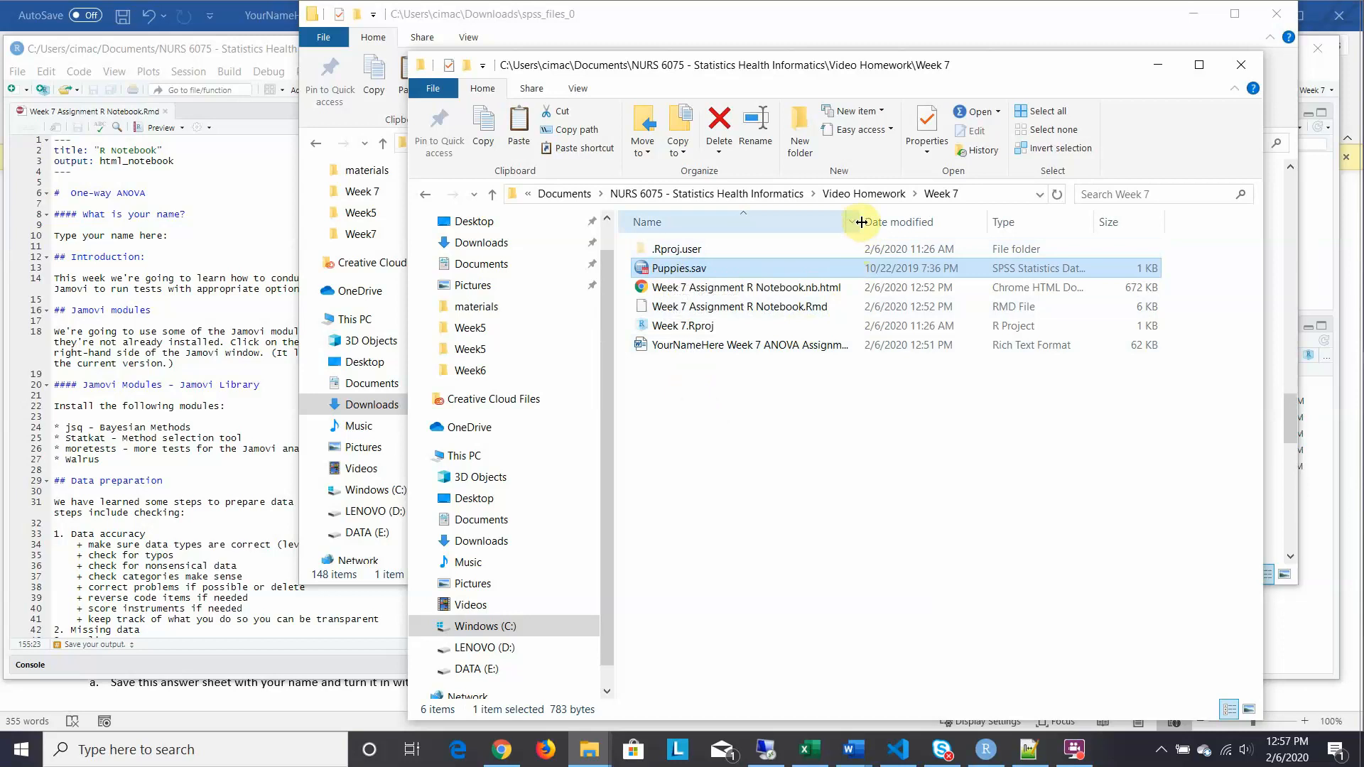
{"action": "left_click_drag", "start_coordinate": [861, 222], "coordinate": [962, 229]}
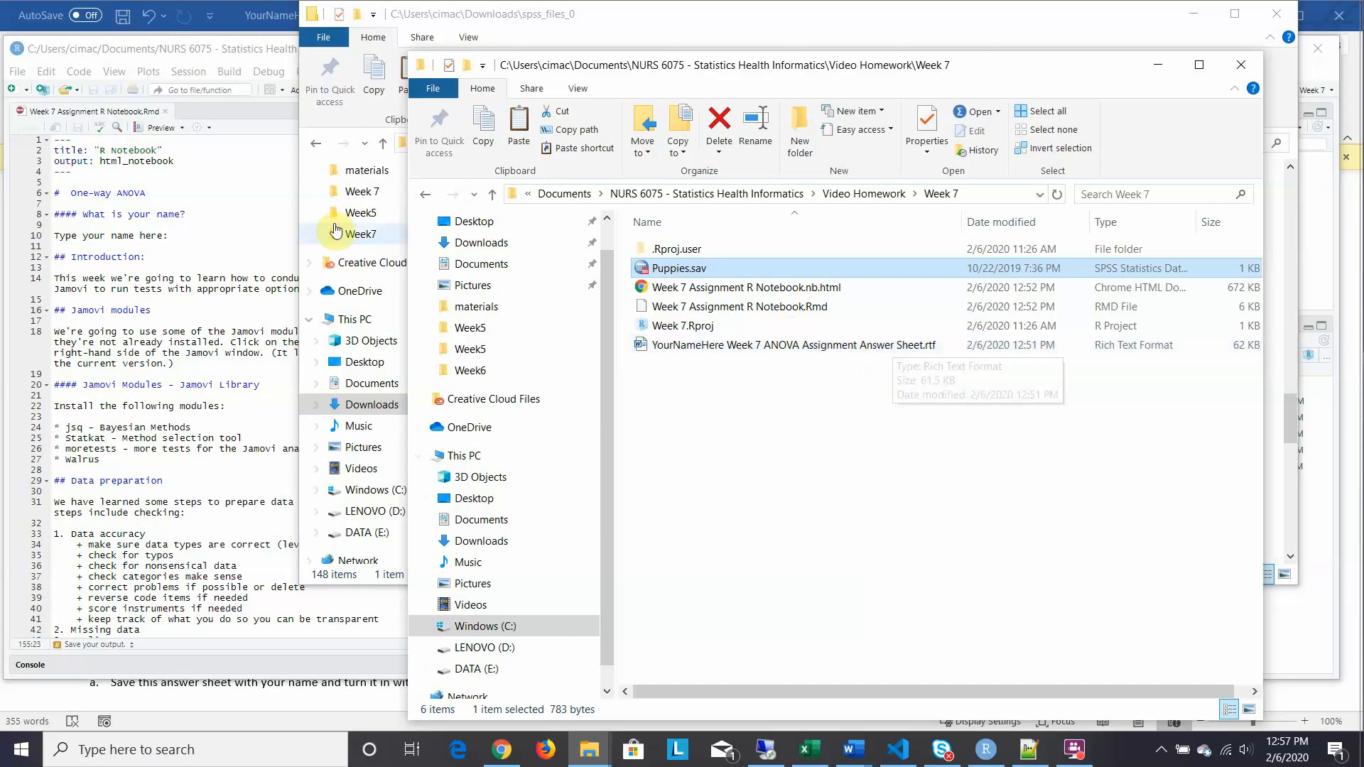
In the RStudio notebook, replace the "Type your name here:" line with "Put your name on your answer sheet." and save the file
{"action": "left_click", "coordinate": [238, 111]}
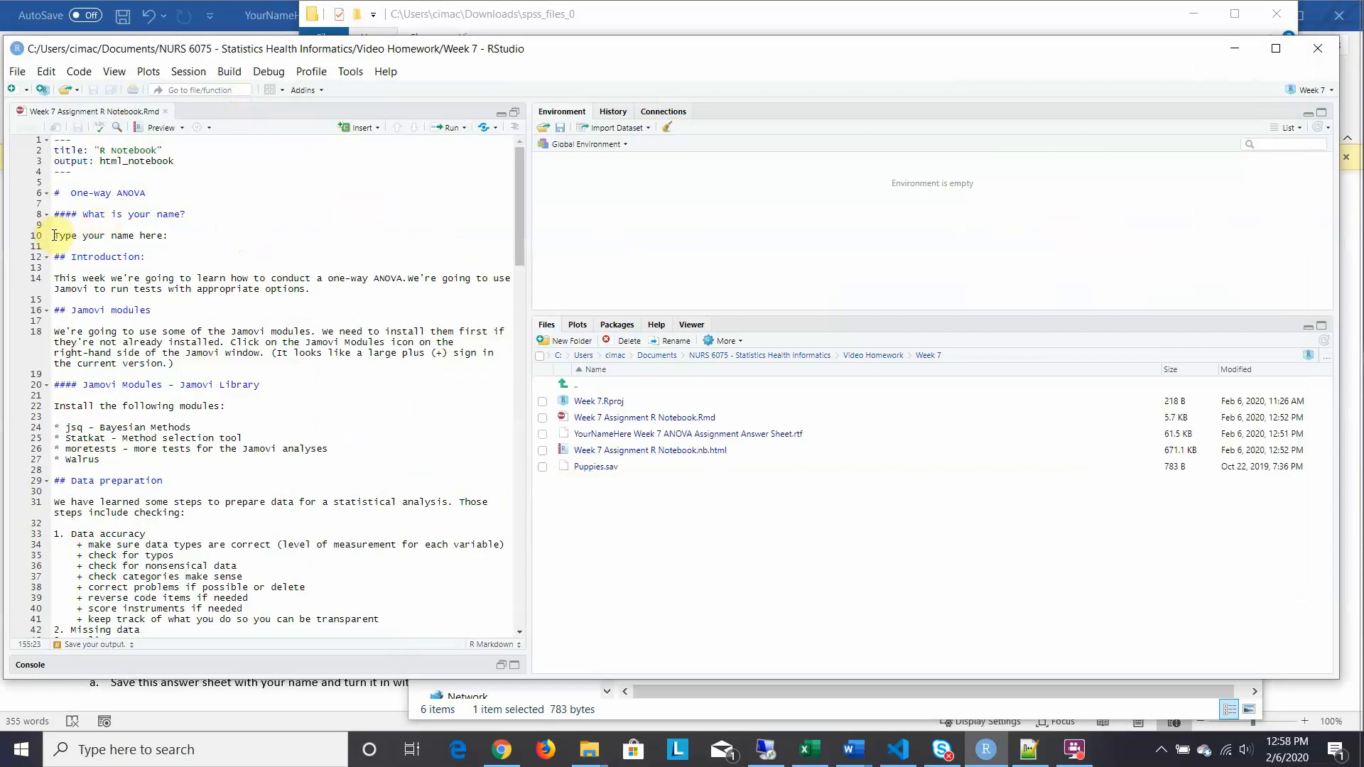
{"action": "left_click_drag", "start_coordinate": [54, 235], "coordinate": [174, 237]}
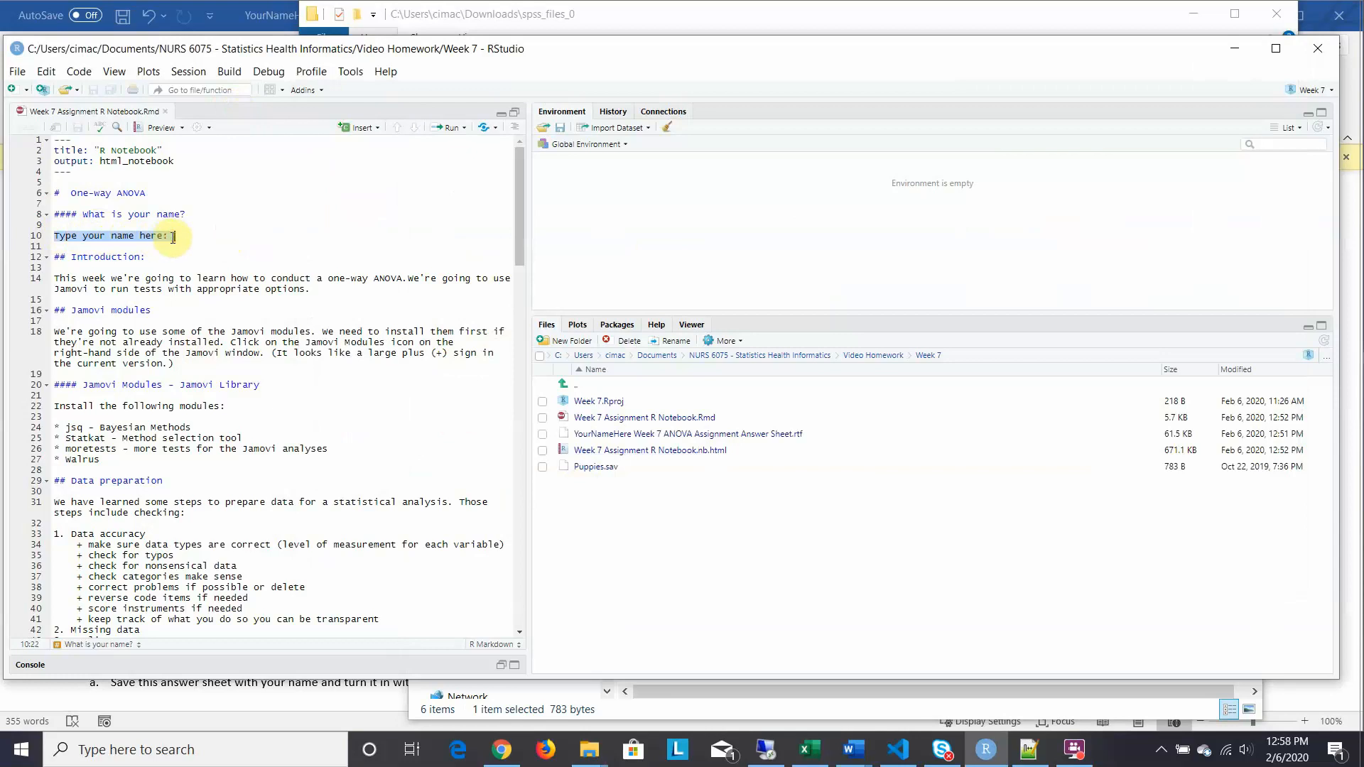
{"action": "type", "text": "Put you"}
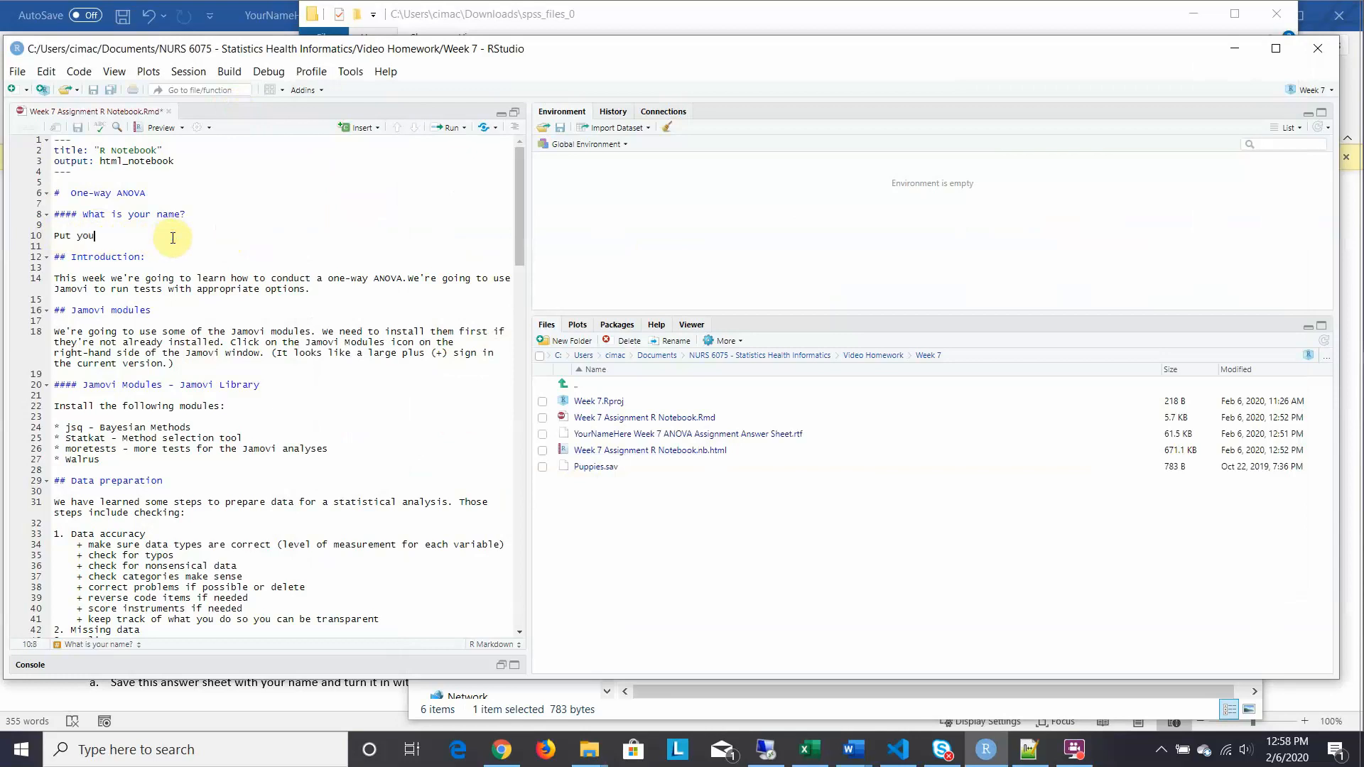
{"action": "type", "text": "r name on your answer sheet."}
{"action": "key", "text": "ctrl+s"}
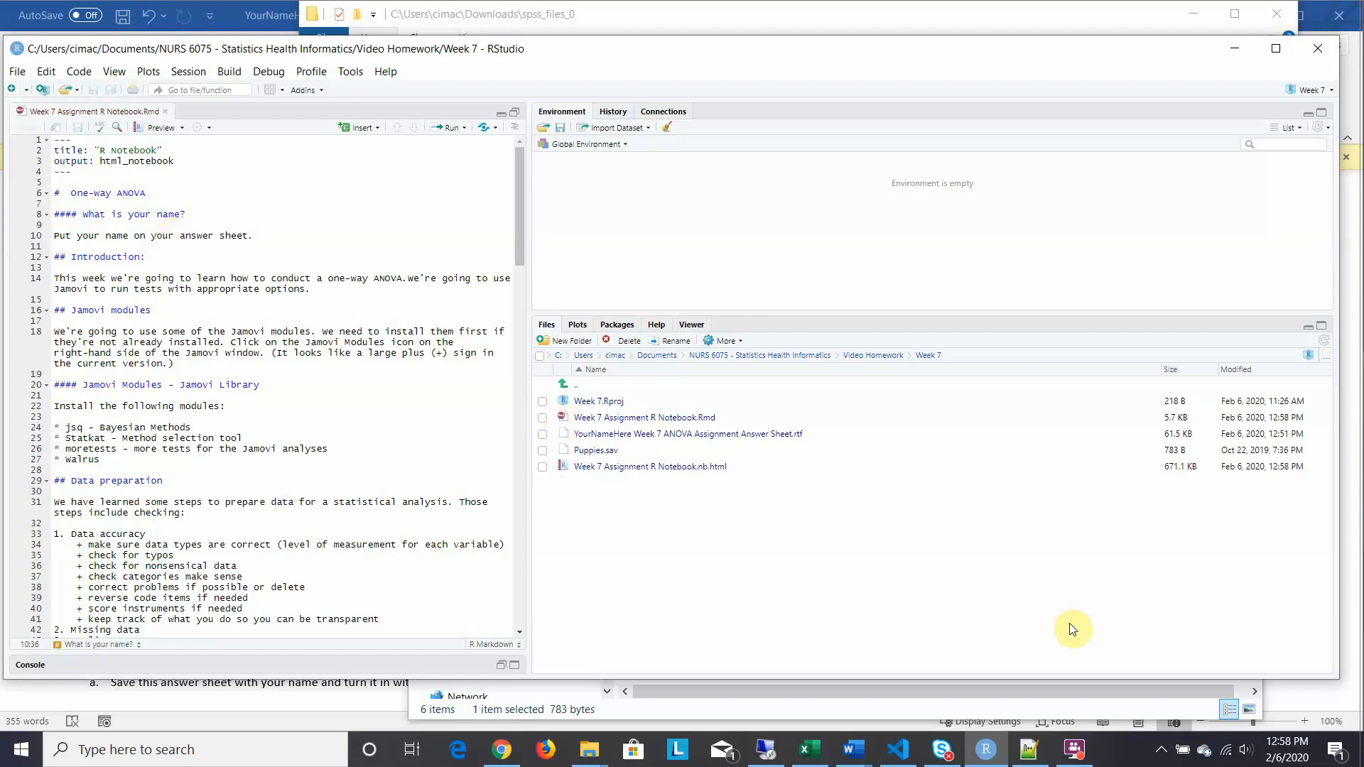
Switch to the Week 7 ANOVA Assignment Answer Sheet in Word and review its questions from the beginning
{"action": "mouse_move", "coordinate": [857, 750]}
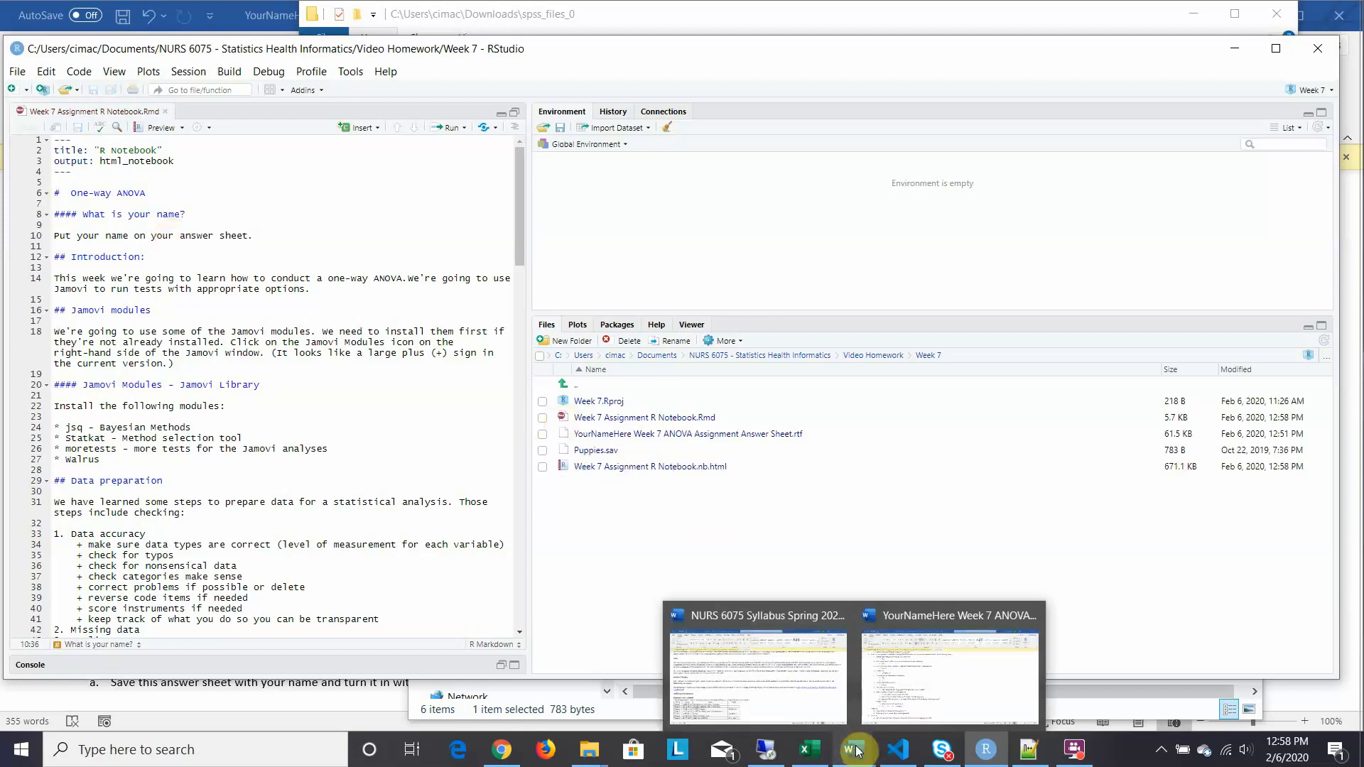
{"action": "left_click", "coordinate": [914, 683]}
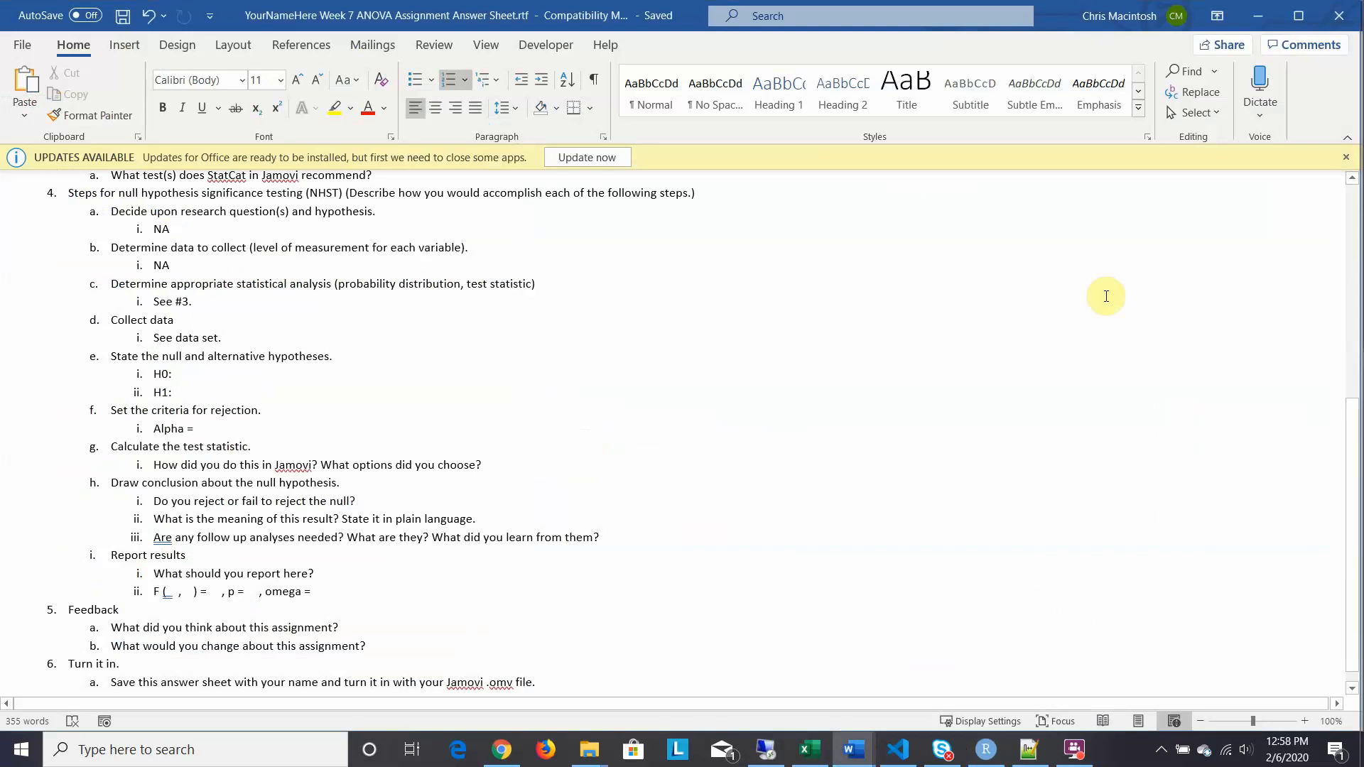
{"action": "left_click_drag", "start_coordinate": [1352, 468], "coordinate": [1358, 206]}
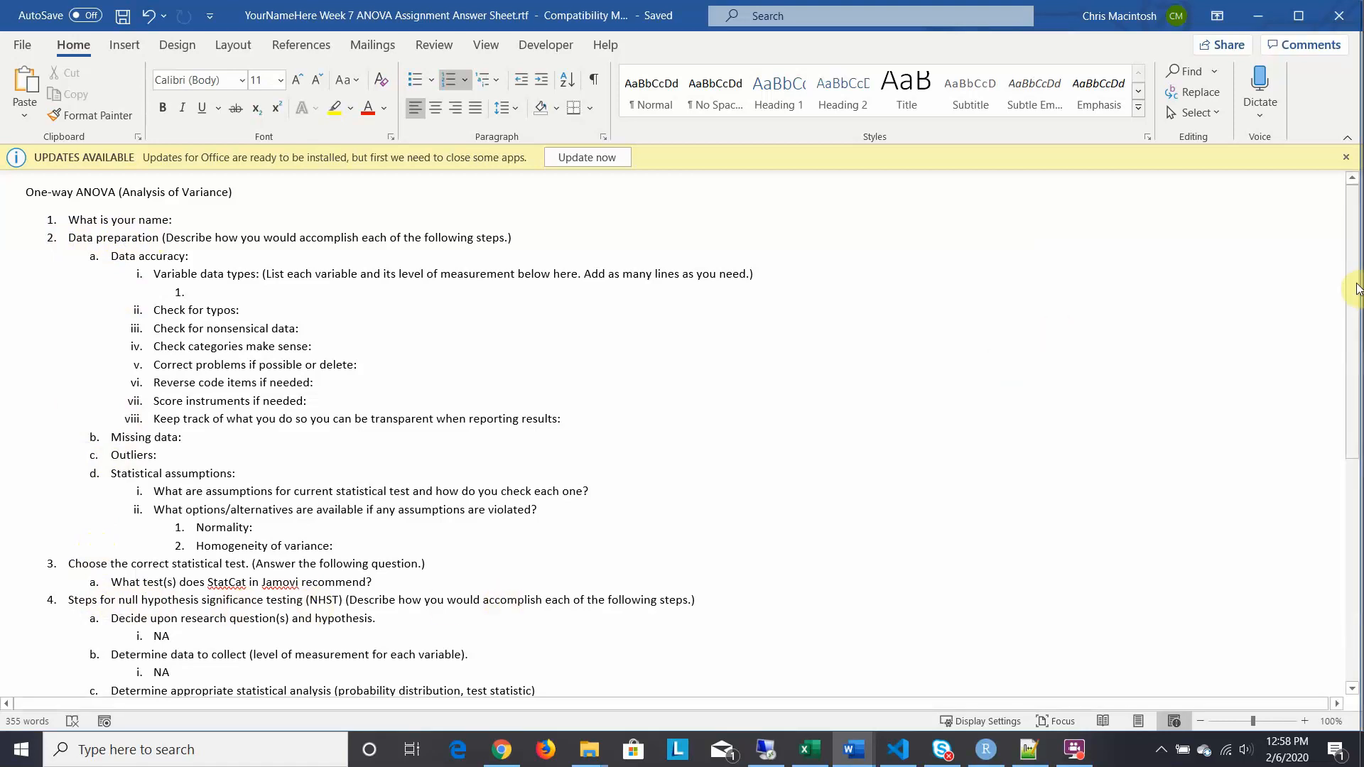
{"action": "left_click_drag", "start_coordinate": [1353, 291], "coordinate": [1290, 274]}
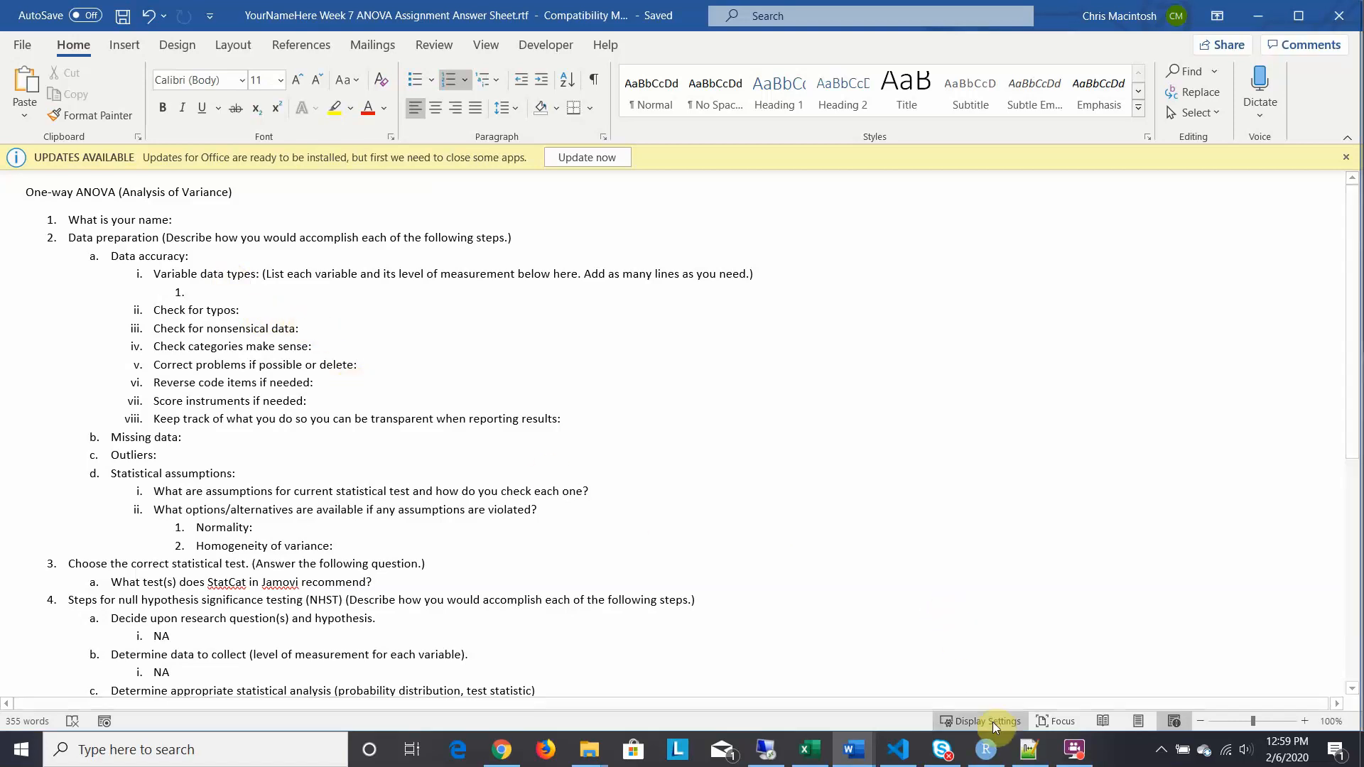
Return to the notebook in RStudio and read through the Jamovi modules, Data preparation and statistical test sections
{"action": "left_click", "coordinate": [986, 751]}
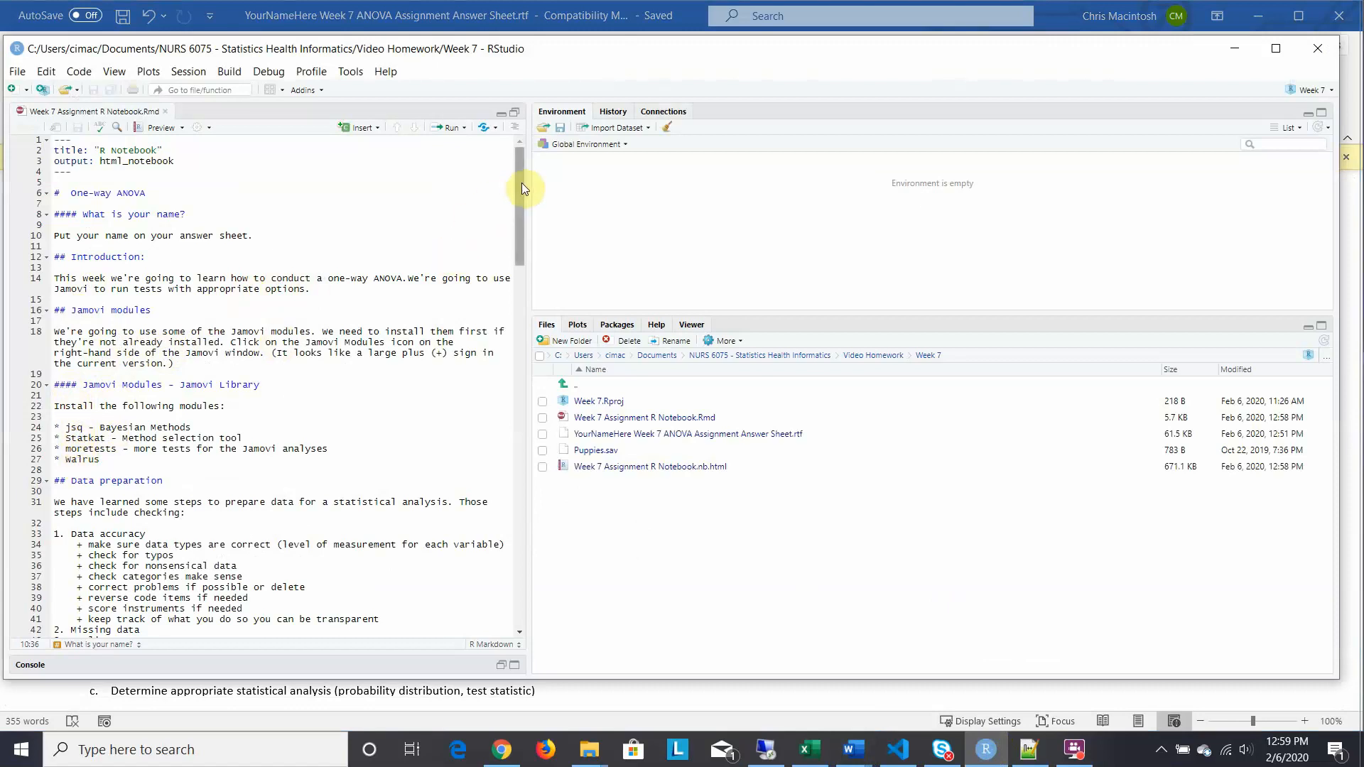
{"action": "left_click_drag", "start_coordinate": [521, 181], "coordinate": [512, 263]}
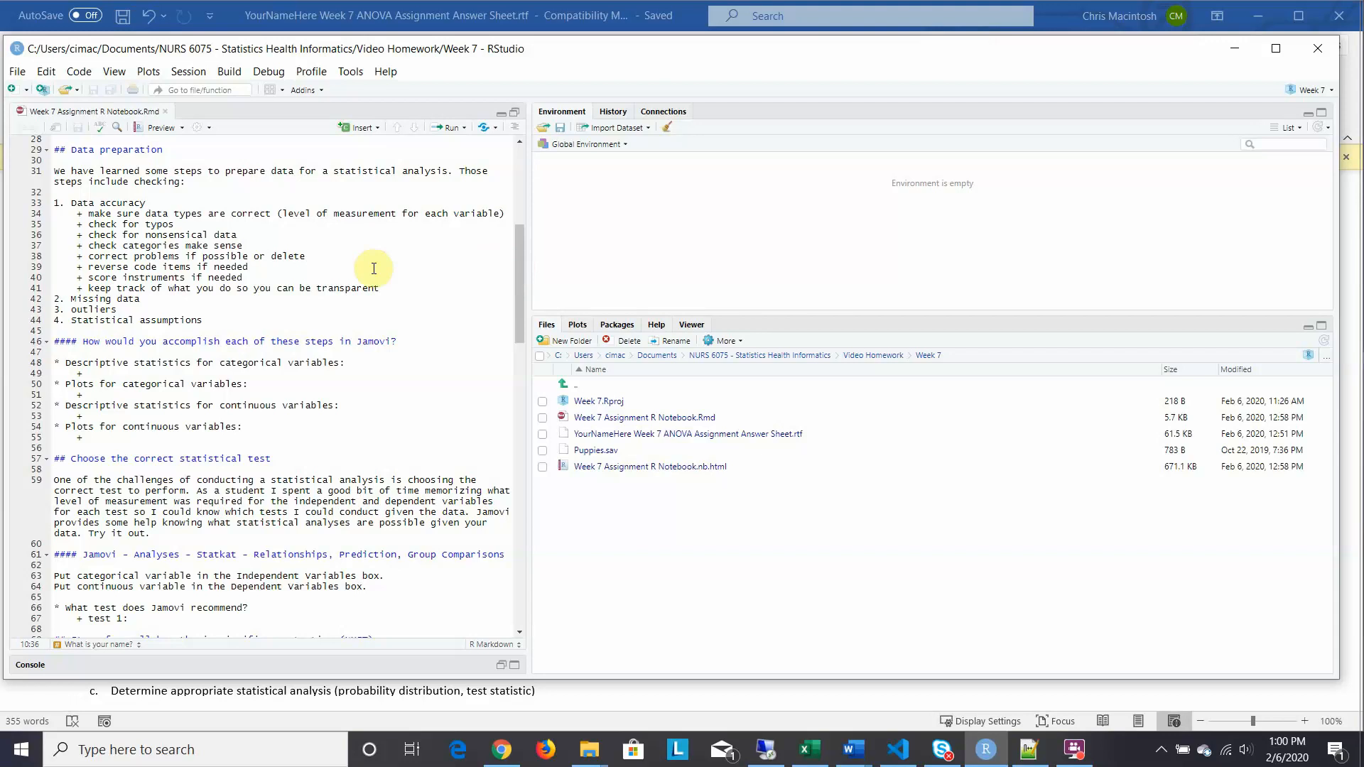
{"action": "left_click", "coordinate": [519, 262]}
{"action": "mouse_move", "coordinate": [519, 261]}
{"action": "left_mouse_down"}
{"action": "mouse_move", "coordinate": [519, 247]}
{"action": "mouse_move", "coordinate": [522, 267]}
{"action": "left_mouse_up"}
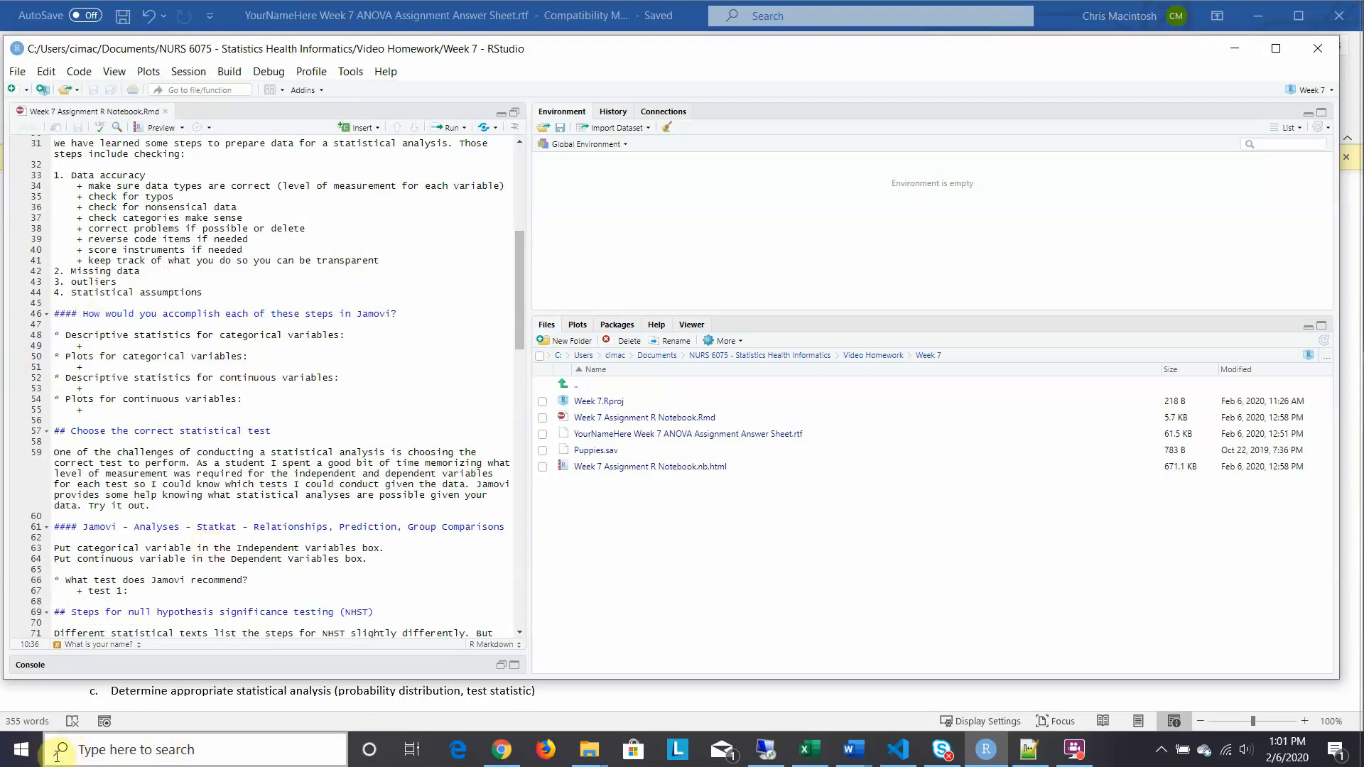
Launch jamovi and open the Puppies.sav data file from the Week 7 folder under Video Homework
{"action": "left_click", "coordinate": [22, 750]}
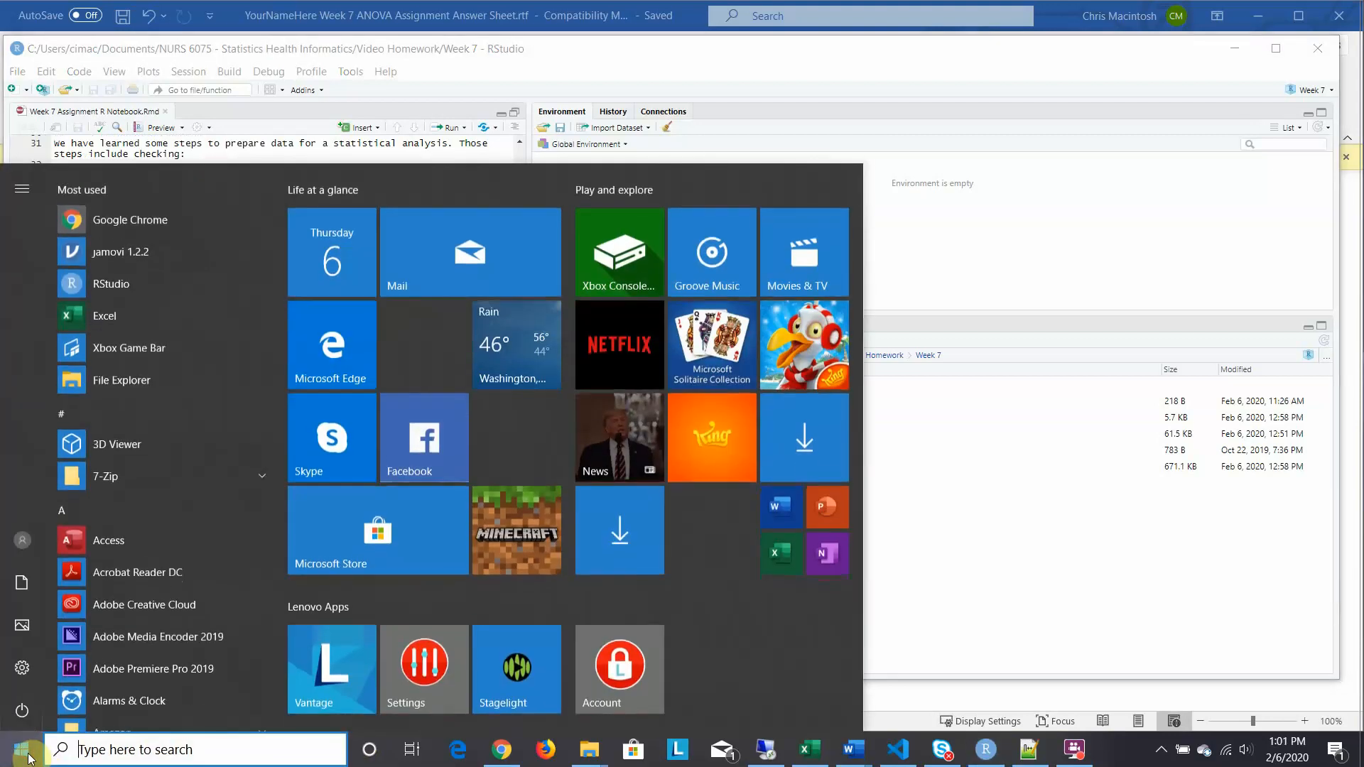
{"action": "left_click", "coordinate": [120, 250]}
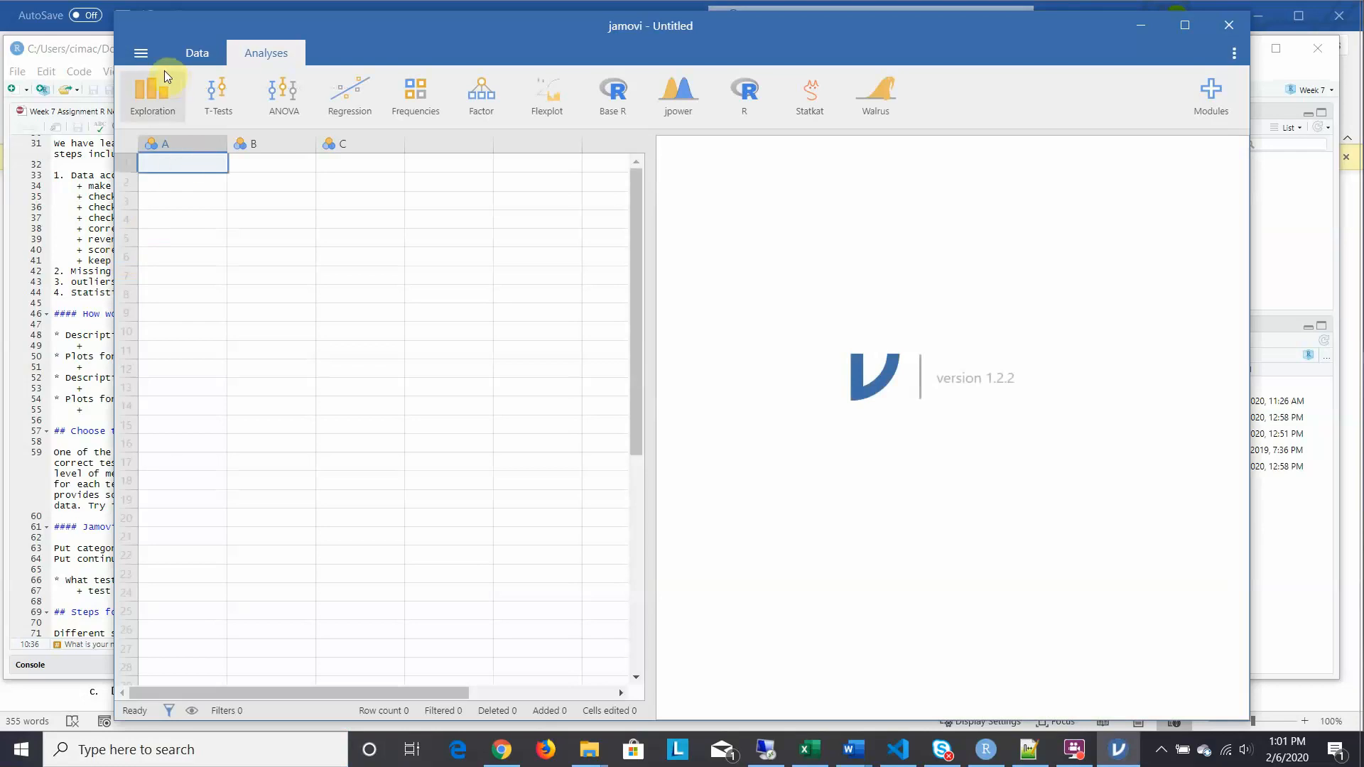
{"action": "left_click", "coordinate": [141, 54]}
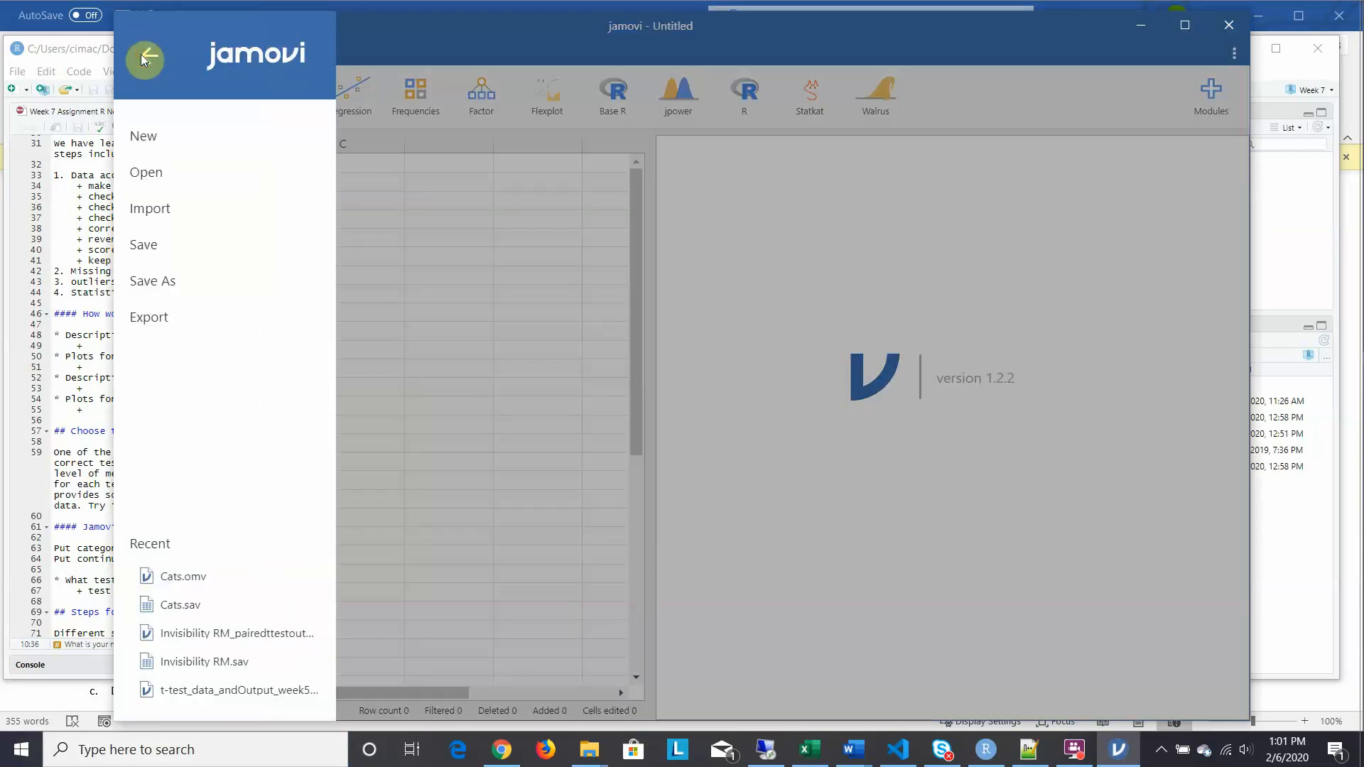
{"action": "left_click", "coordinate": [153, 178]}
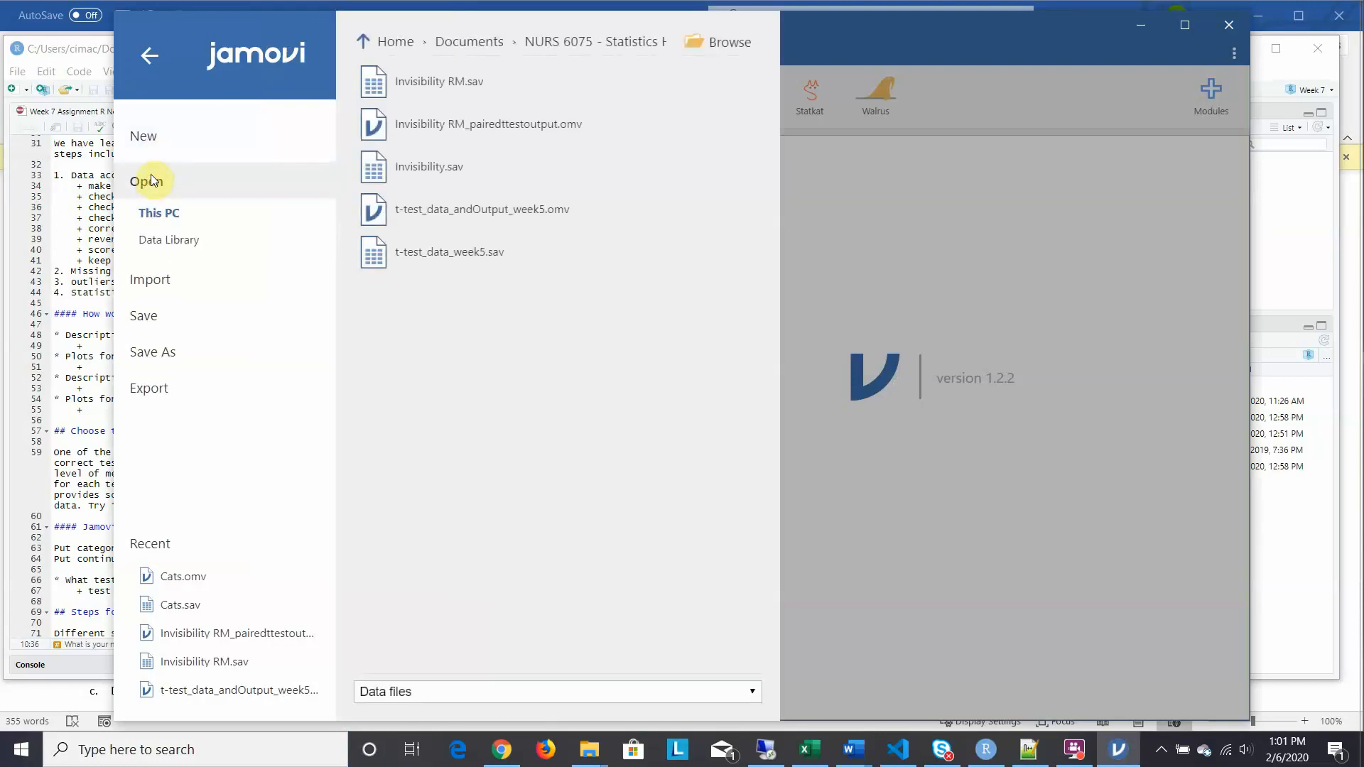
{"action": "left_click", "coordinate": [713, 44]}
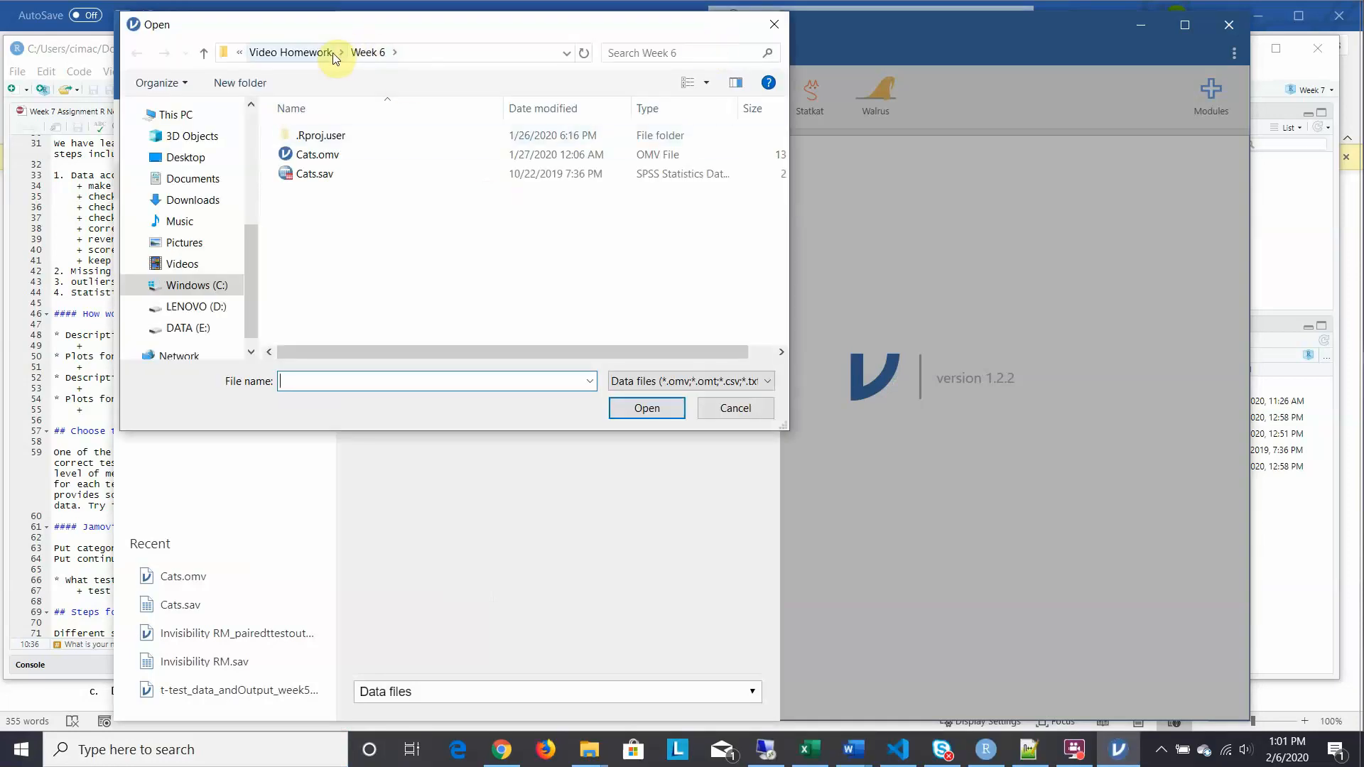
{"action": "left_click", "coordinate": [305, 52]}
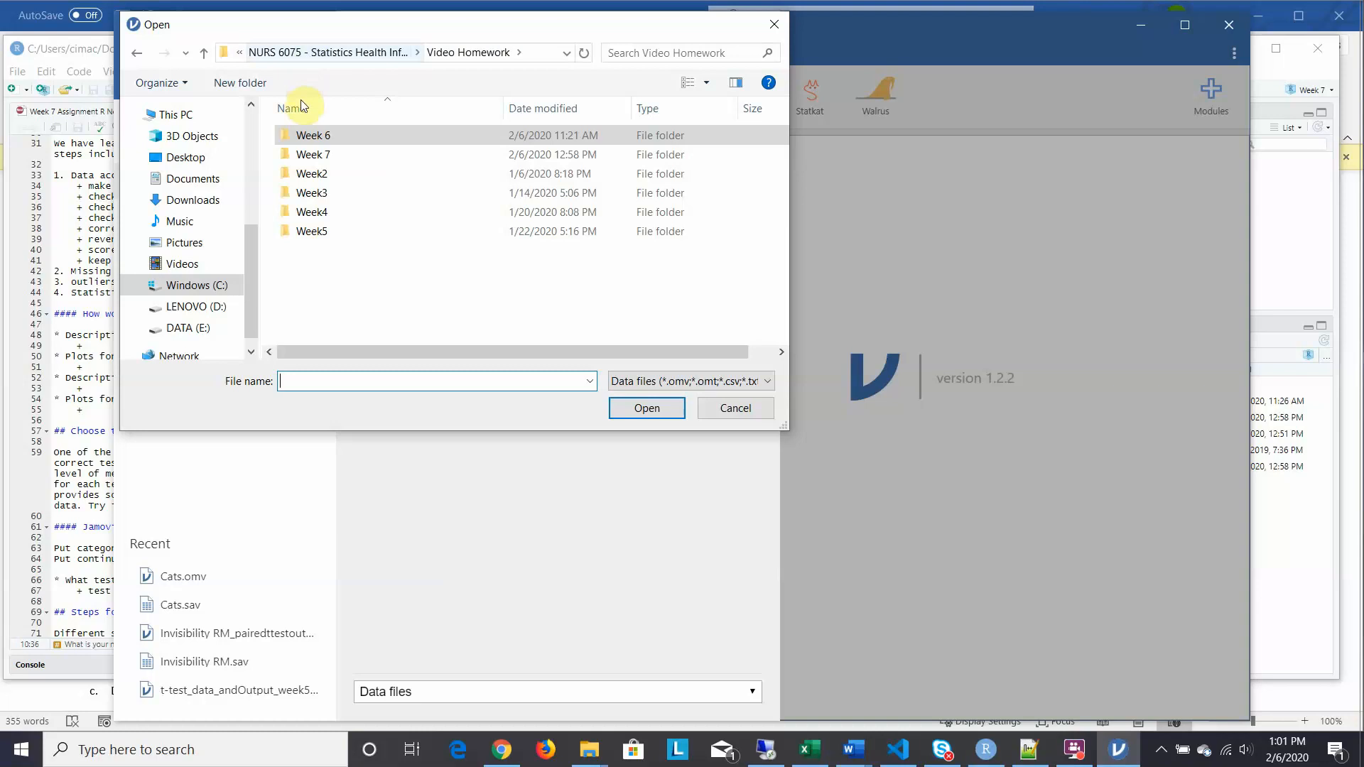
{"action": "left_click", "coordinate": [310, 154]}
{"action": "double_click", "coordinate": [310, 154]}
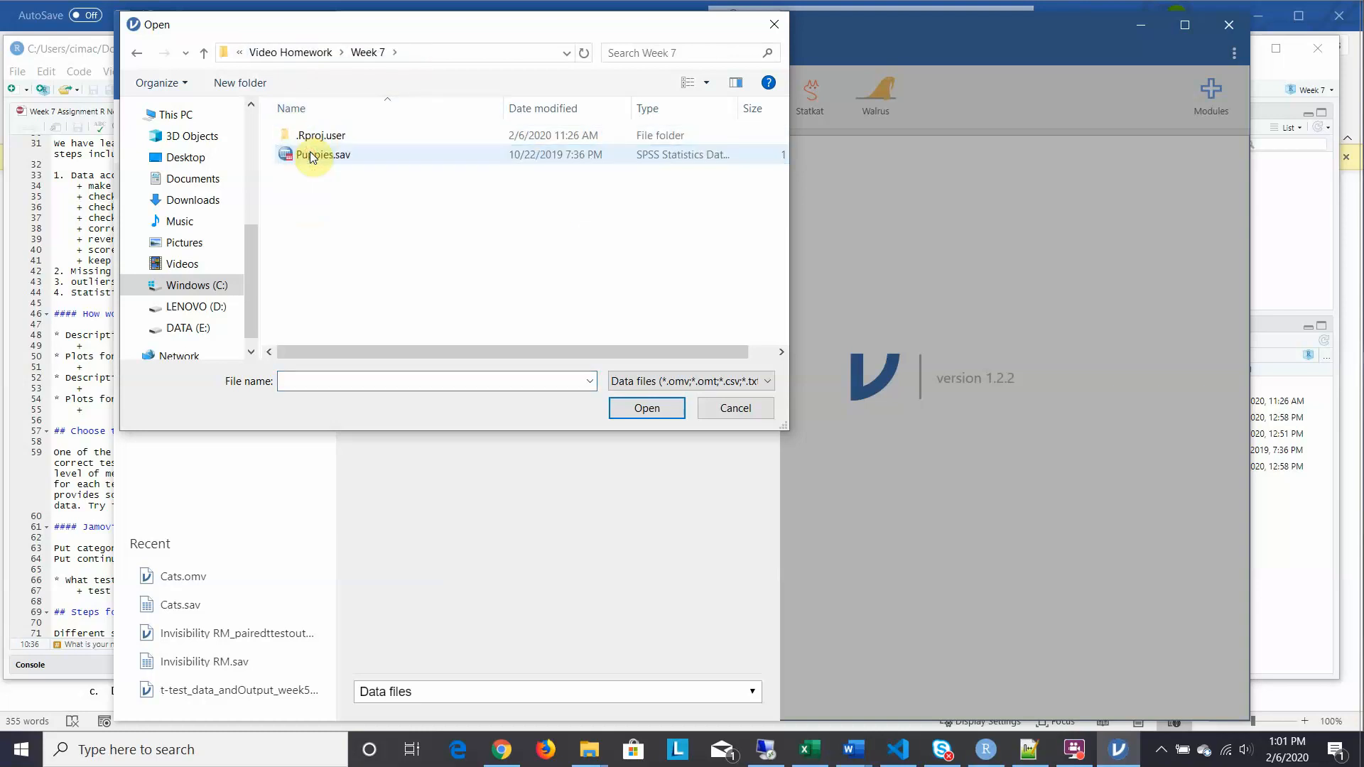
{"action": "left_click", "coordinate": [316, 155]}
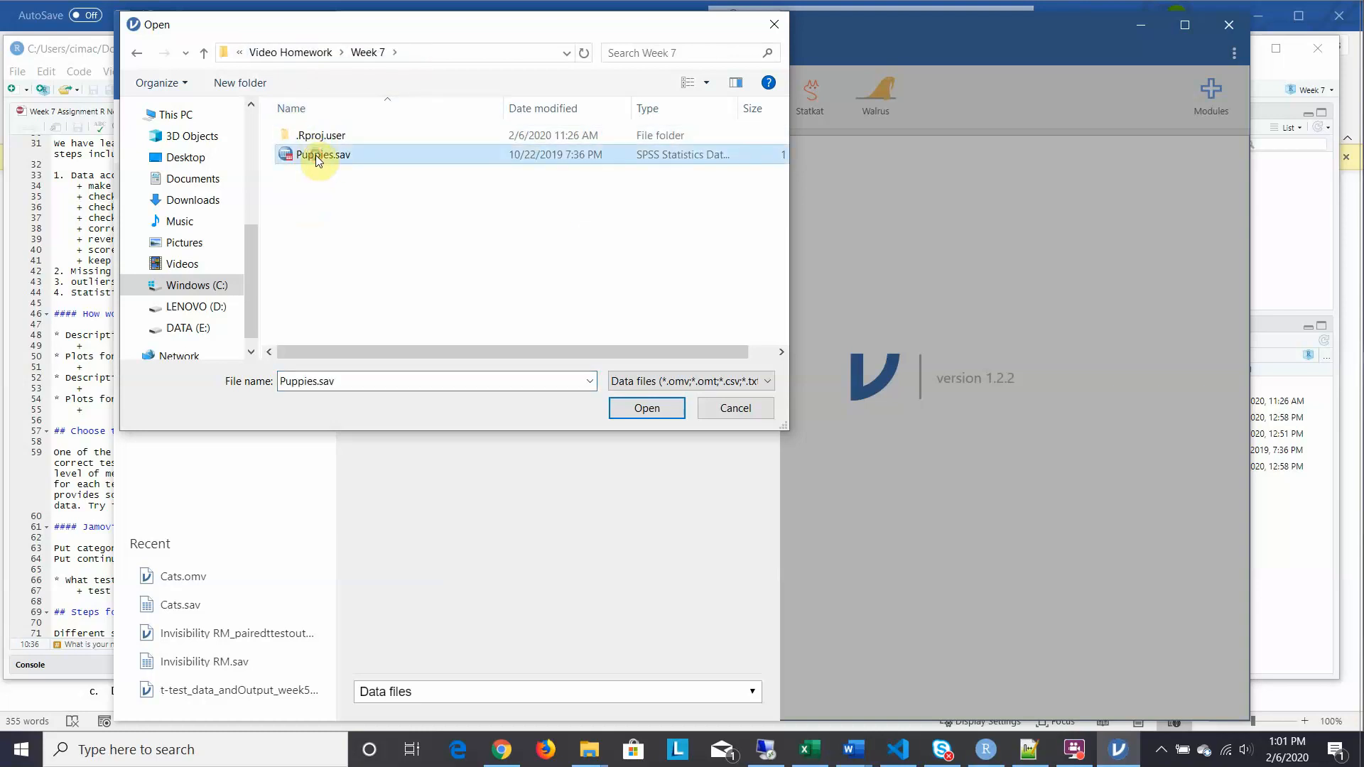
{"action": "left_click", "coordinate": [646, 409]}
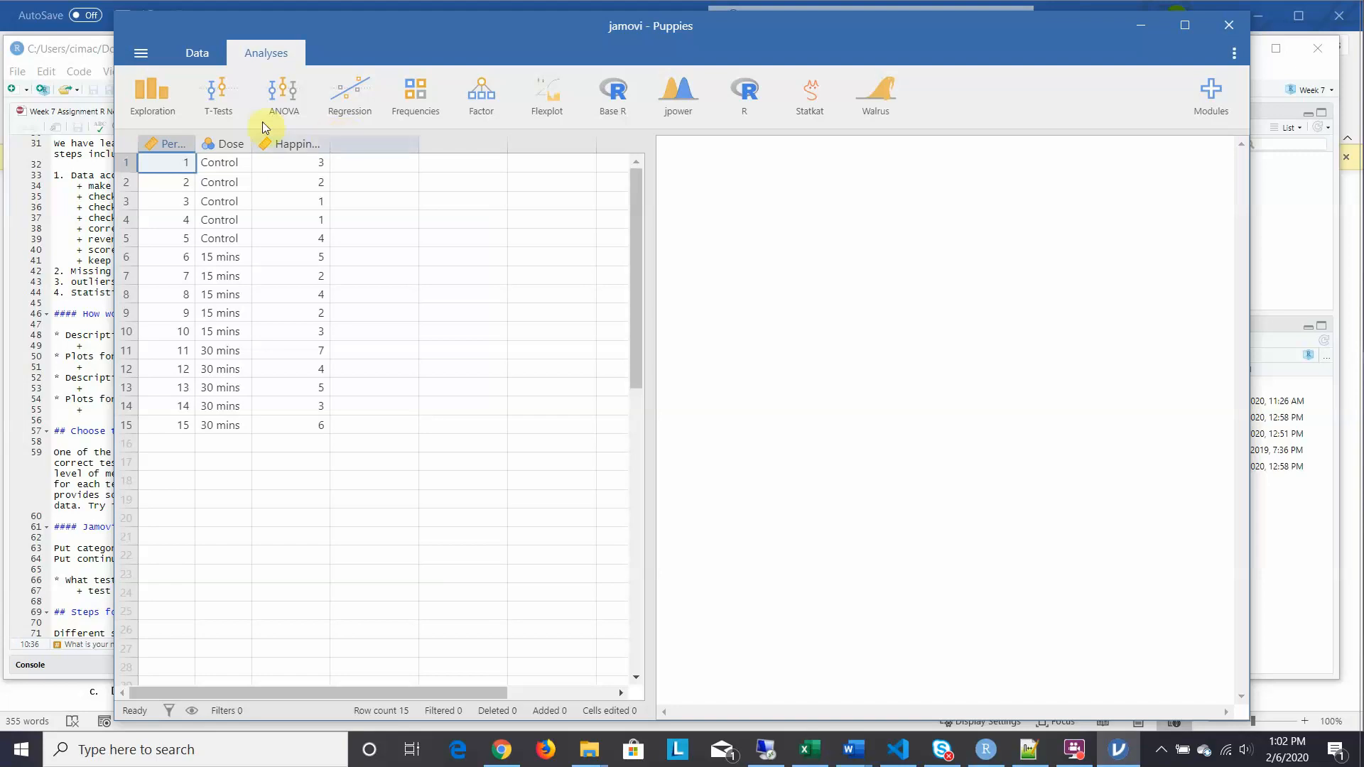
Check the data accuracy steps in the RStudio notebook, and set the Dose variable's measure type to Ordinal in jamovi
{"action": "left_click", "coordinate": [198, 51]}
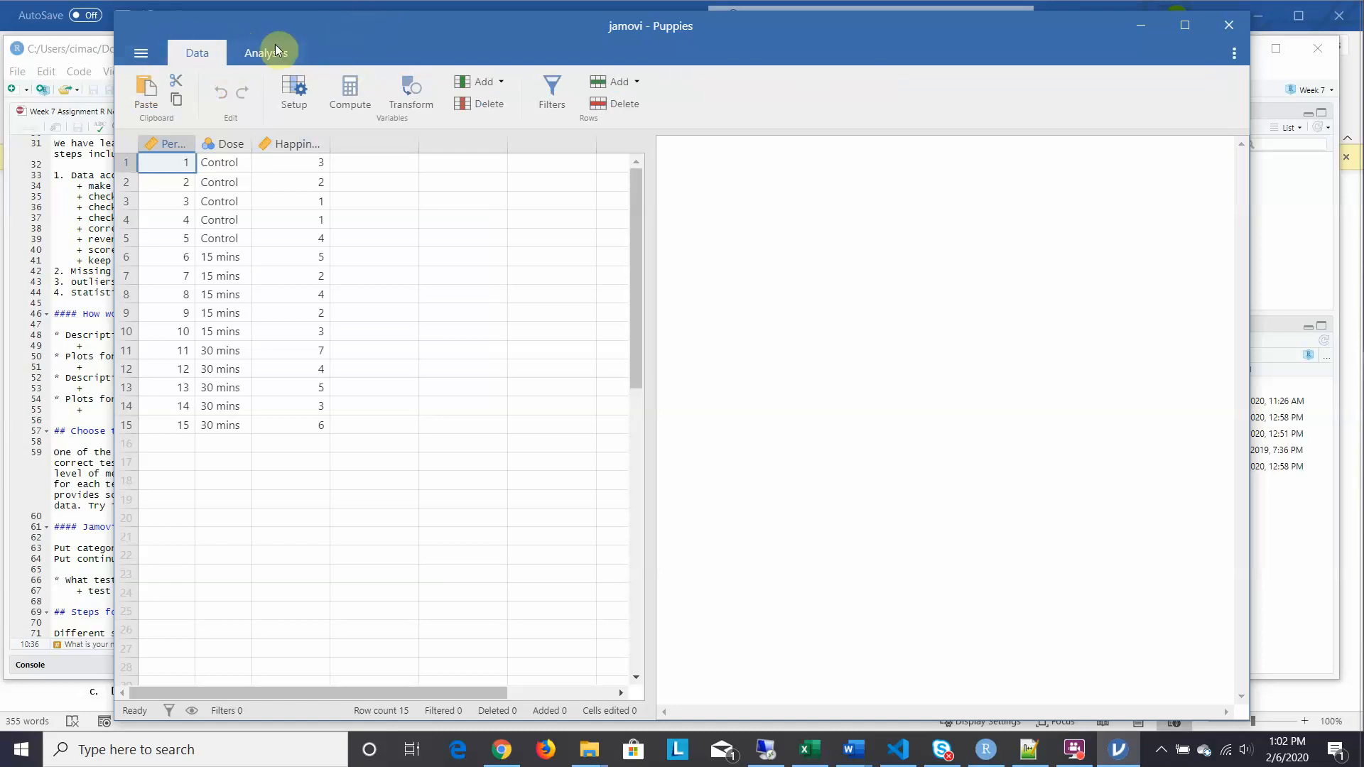
{"action": "left_click", "coordinate": [61, 55]}
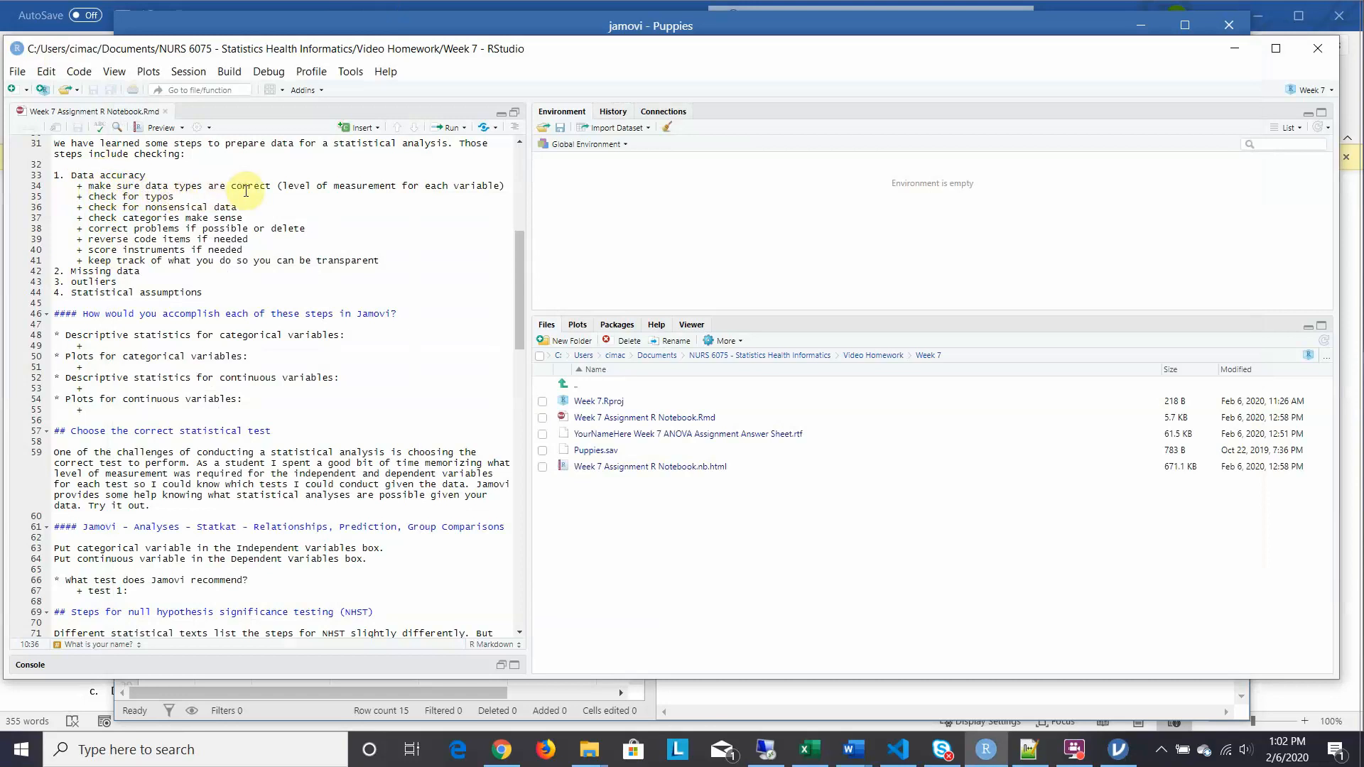
{"action": "left_click", "coordinate": [1121, 754]}
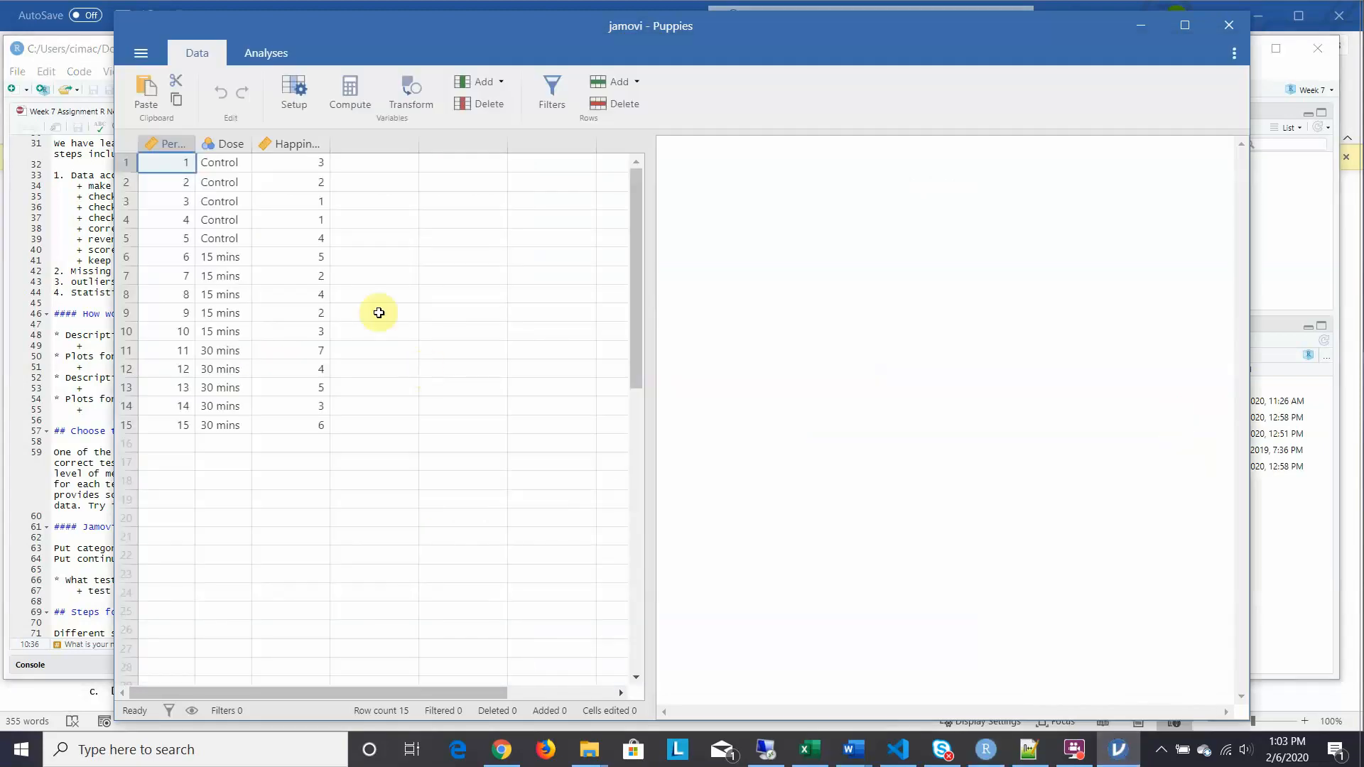
{"action": "double_click", "coordinate": [215, 146]}
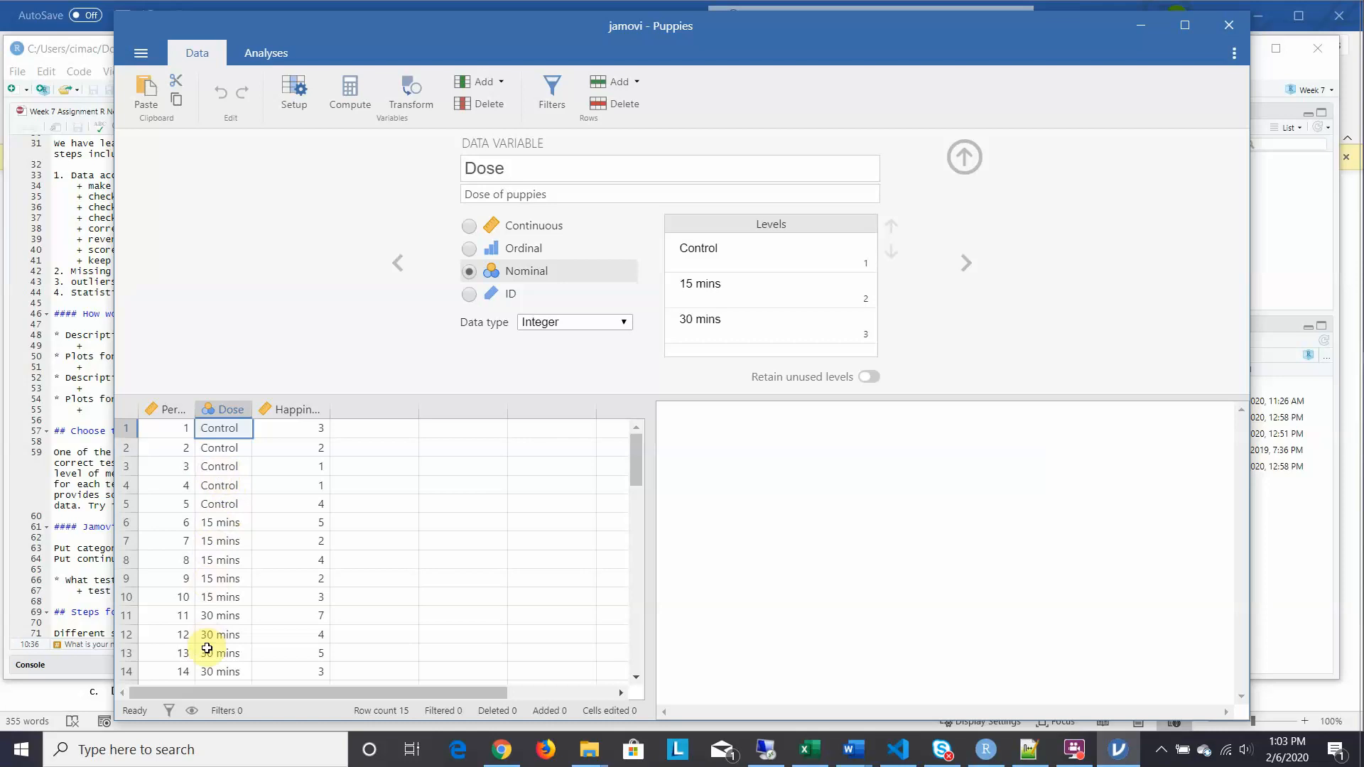
{"action": "left_click", "coordinate": [469, 249]}
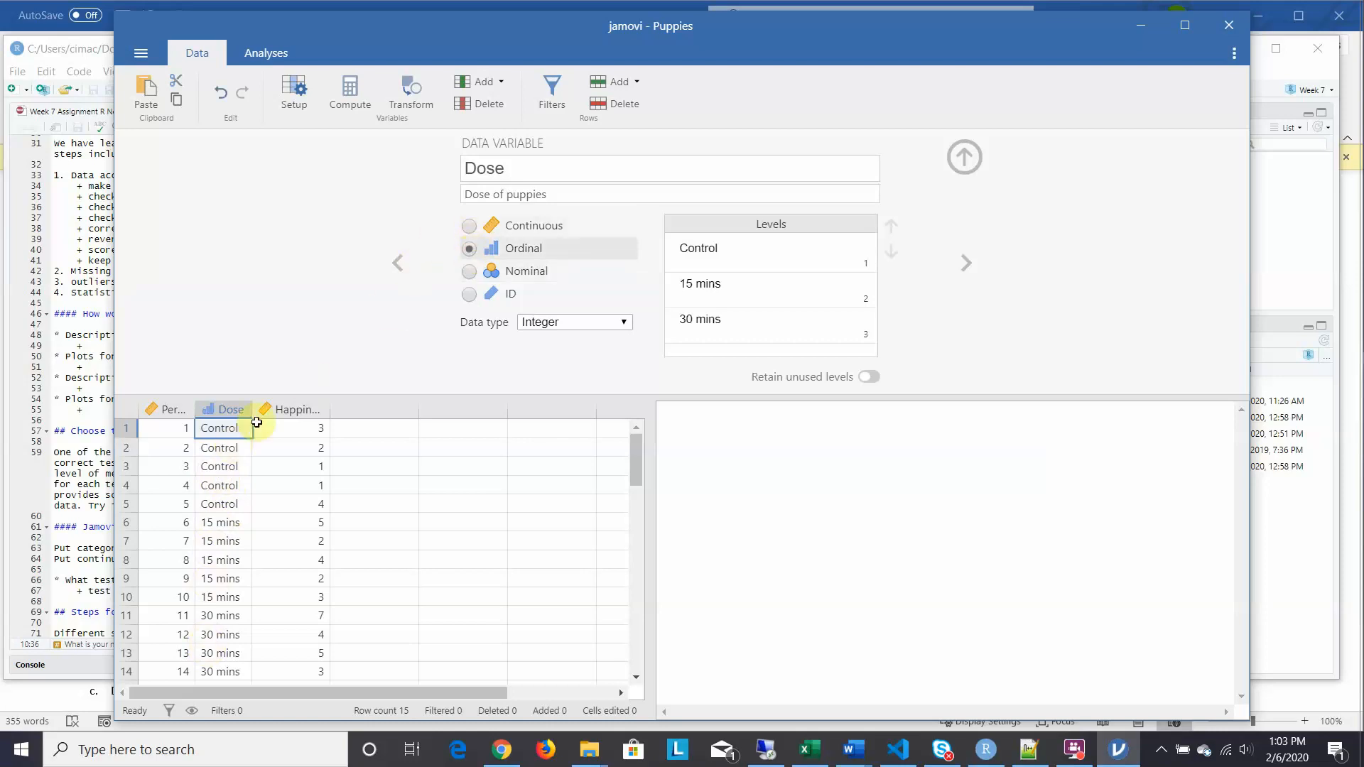
Inspect the Happiness variable's settings and data values for its measure type and possible typos
{"action": "left_click", "coordinate": [293, 410]}
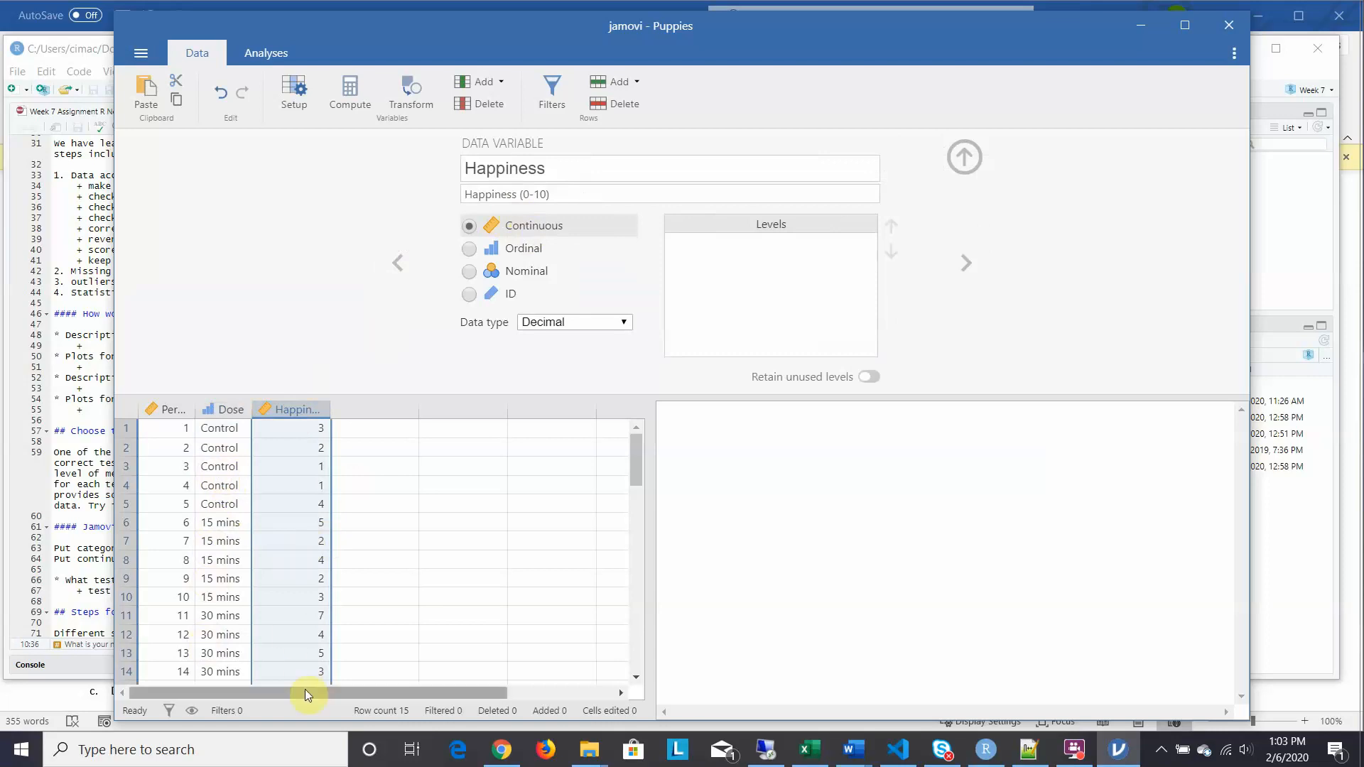
{"action": "mouse_move", "coordinate": [634, 446]}
{"action": "left_mouse_down"}
{"action": "mouse_move", "coordinate": [635, 484]}
{"action": "mouse_move", "coordinate": [632, 432]}
{"action": "left_mouse_up"}
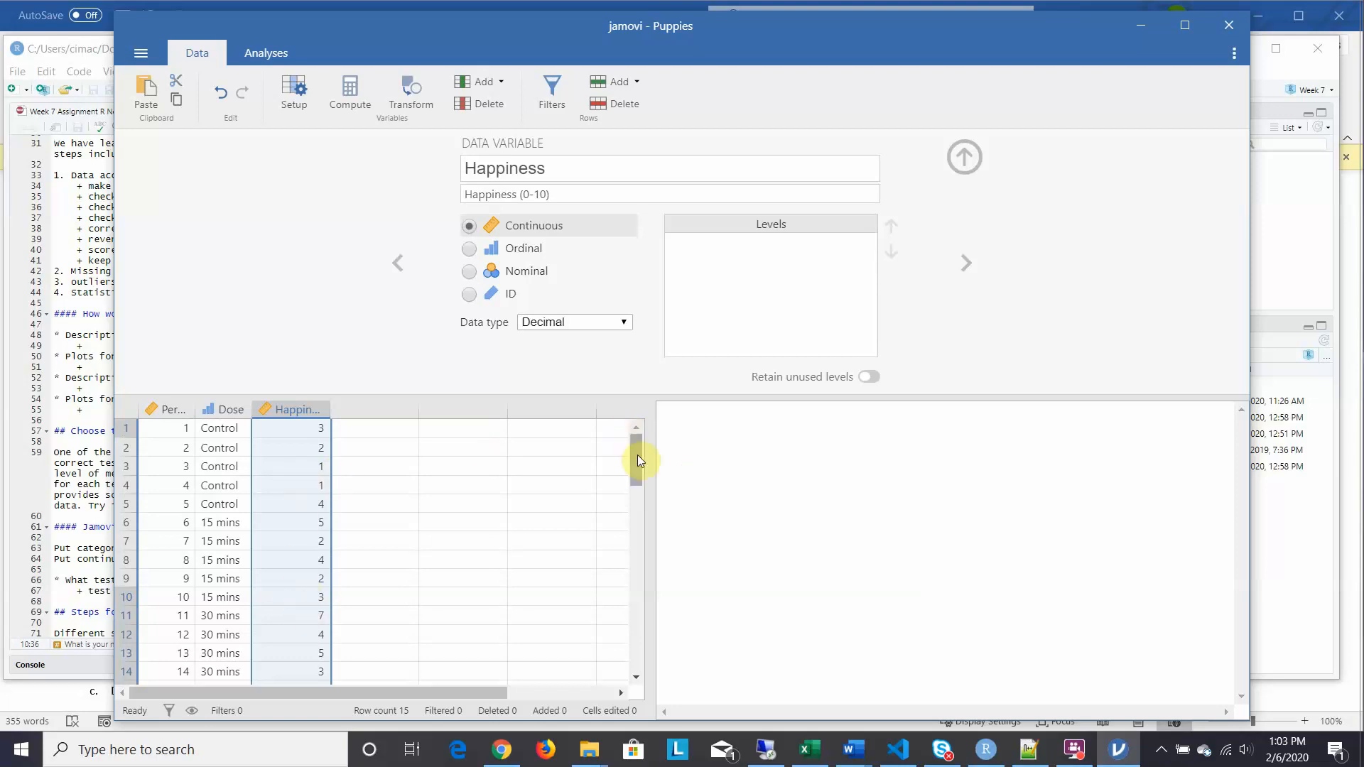
{"action": "left_click_drag", "start_coordinate": [637, 455], "coordinate": [625, 420]}
{"action": "mouse_move", "coordinate": [637, 453]}
{"action": "left_mouse_down"}
{"action": "mouse_move", "coordinate": [637, 496]}
{"action": "mouse_move", "coordinate": [630, 450]}
{"action": "left_mouse_up"}
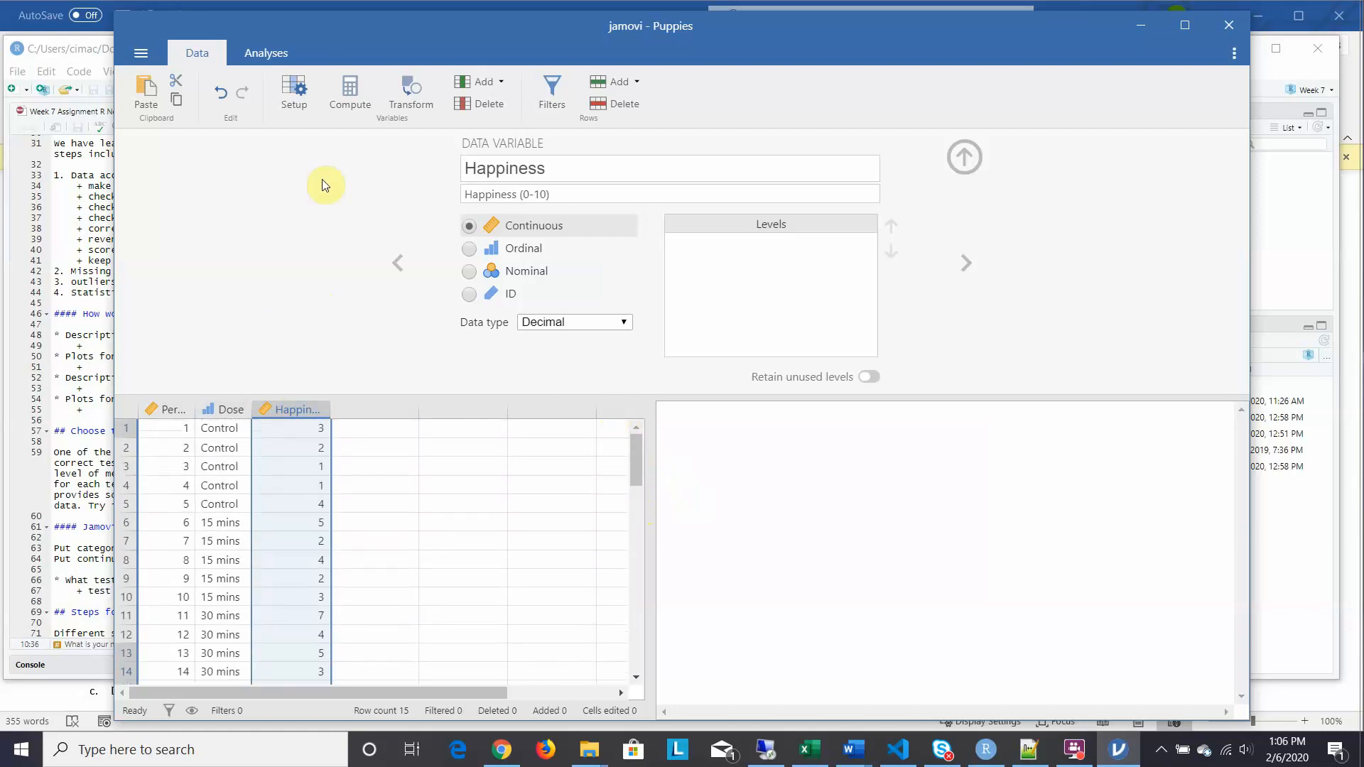
Create a Descriptives analysis for the Dose variable and include its frequency table
{"action": "left_click", "coordinate": [265, 52]}
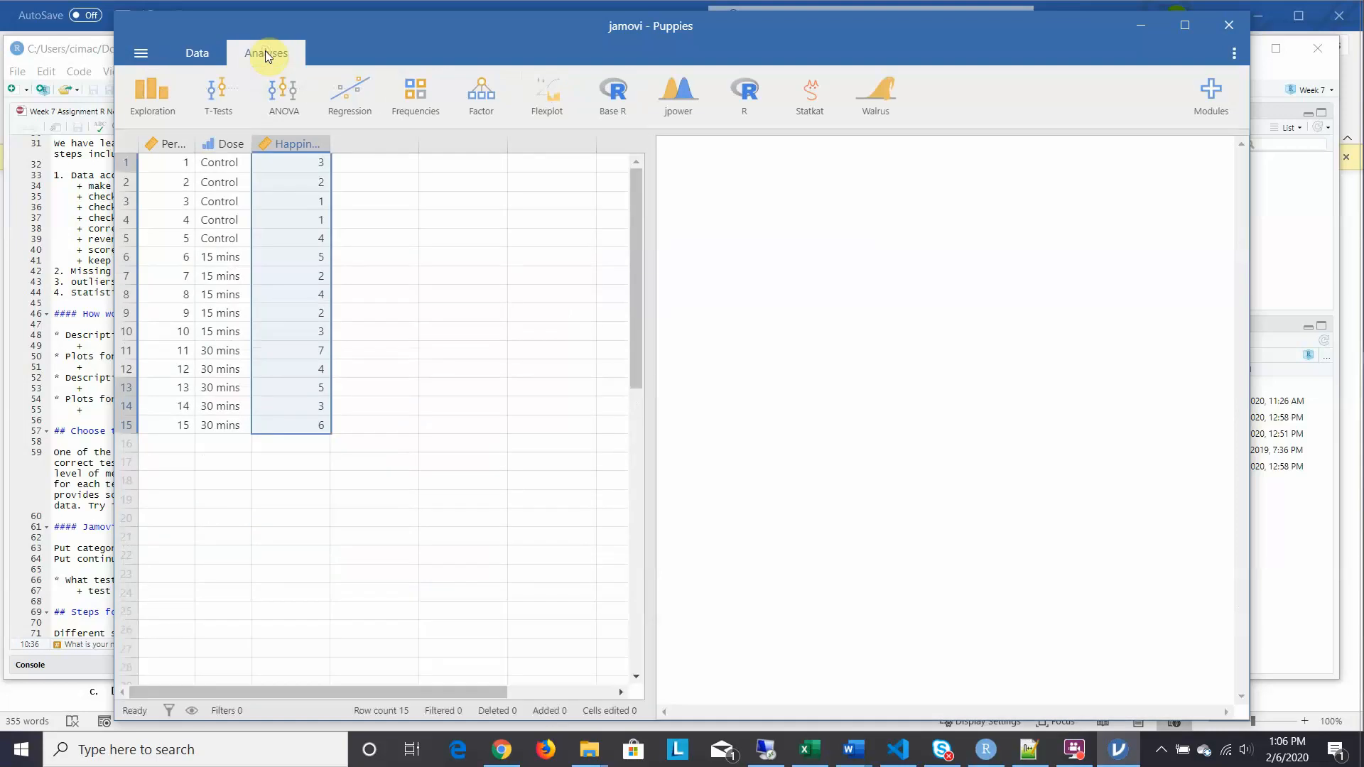
{"action": "left_click", "coordinate": [155, 93]}
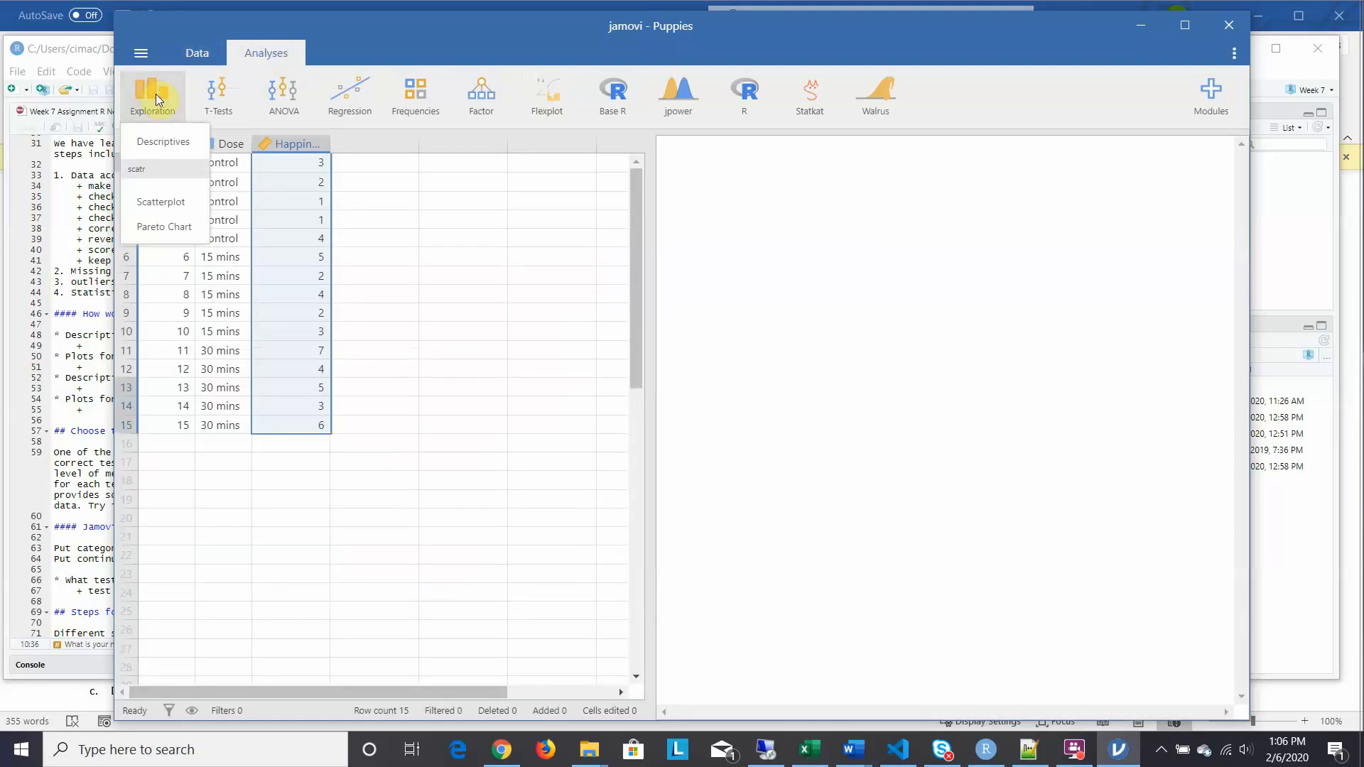
{"action": "left_click", "coordinate": [159, 144]}
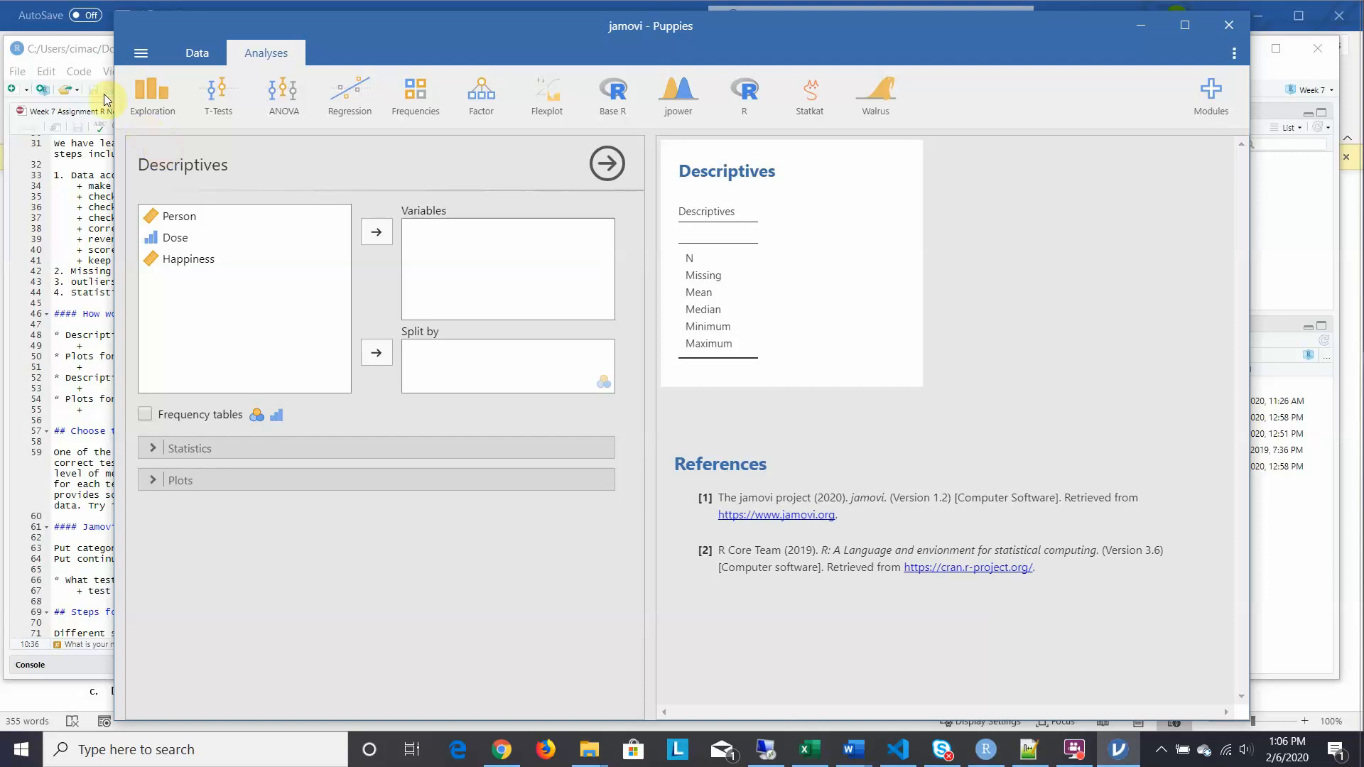
{"action": "left_click", "coordinate": [171, 244]}
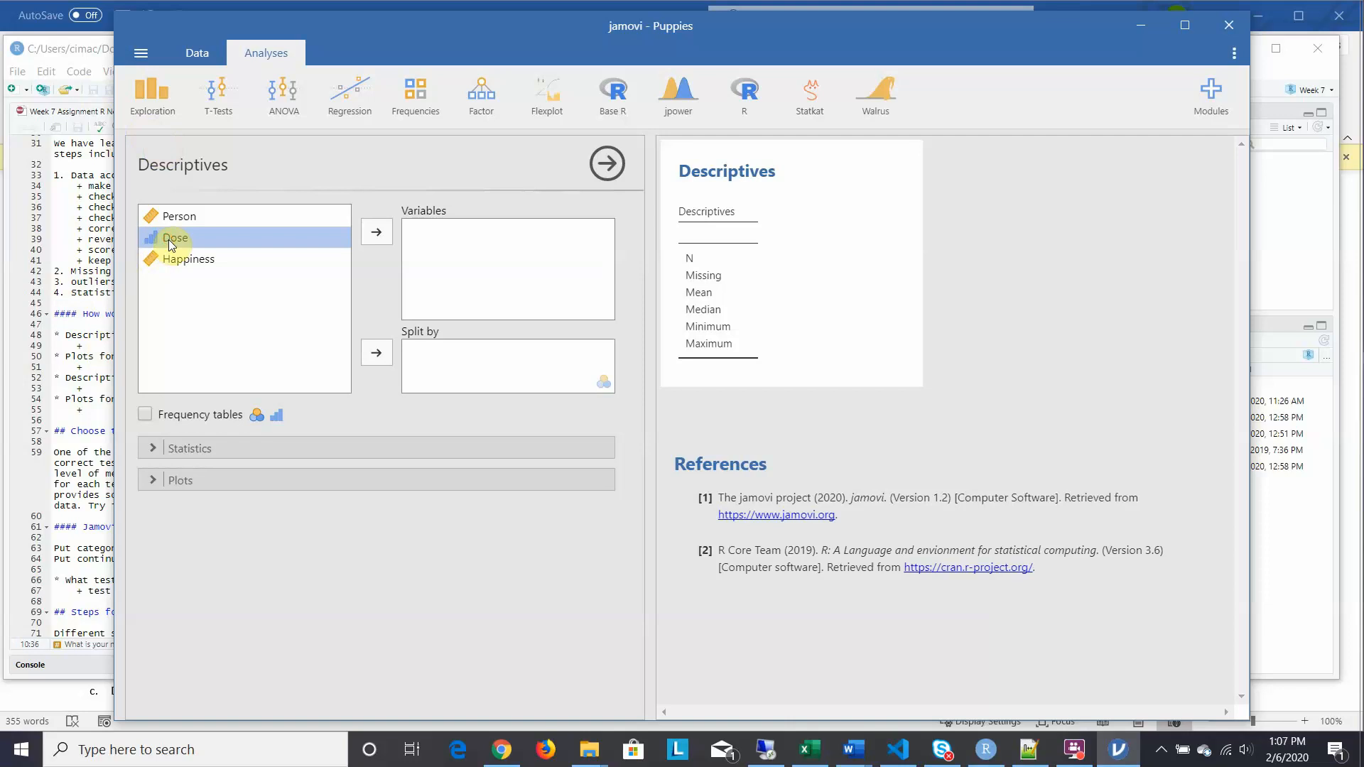
{"action": "left_click", "coordinate": [377, 233]}
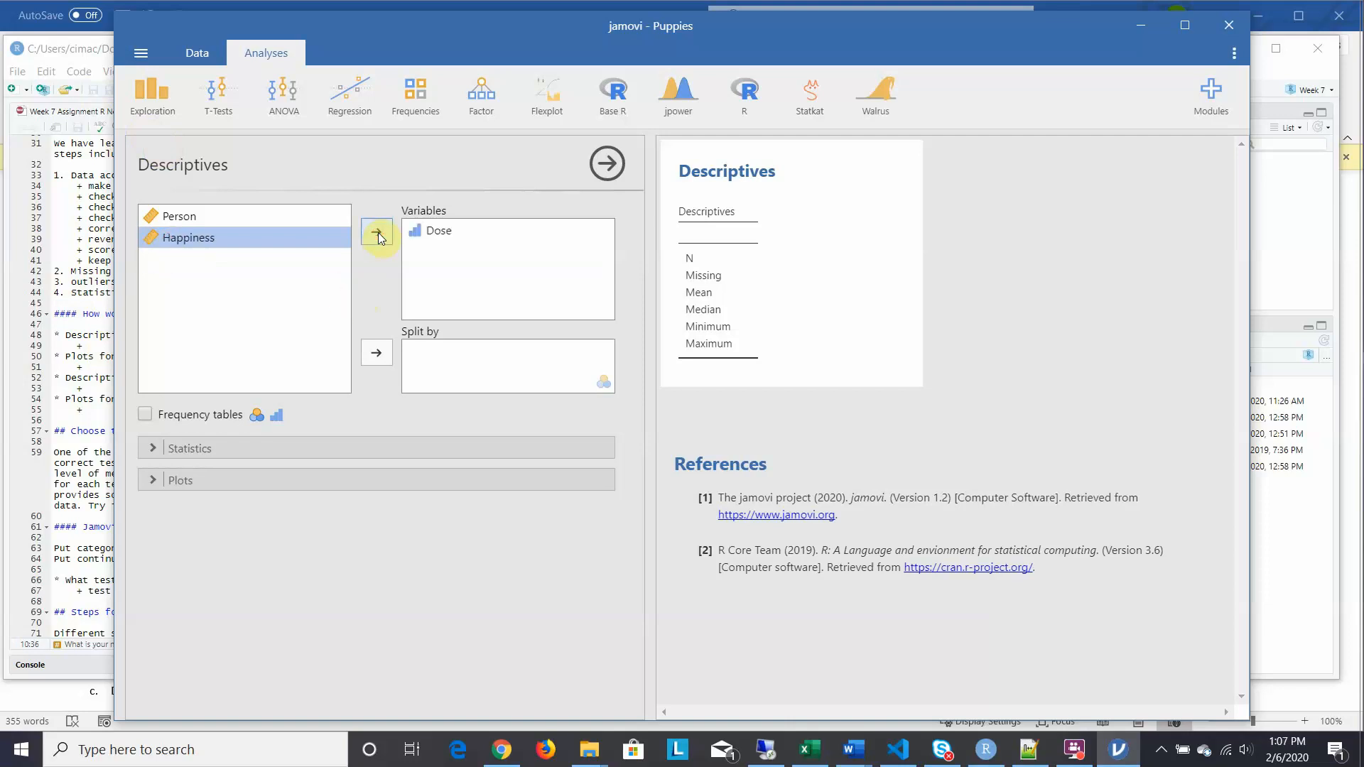
{"action": "left_click", "coordinate": [145, 416]}
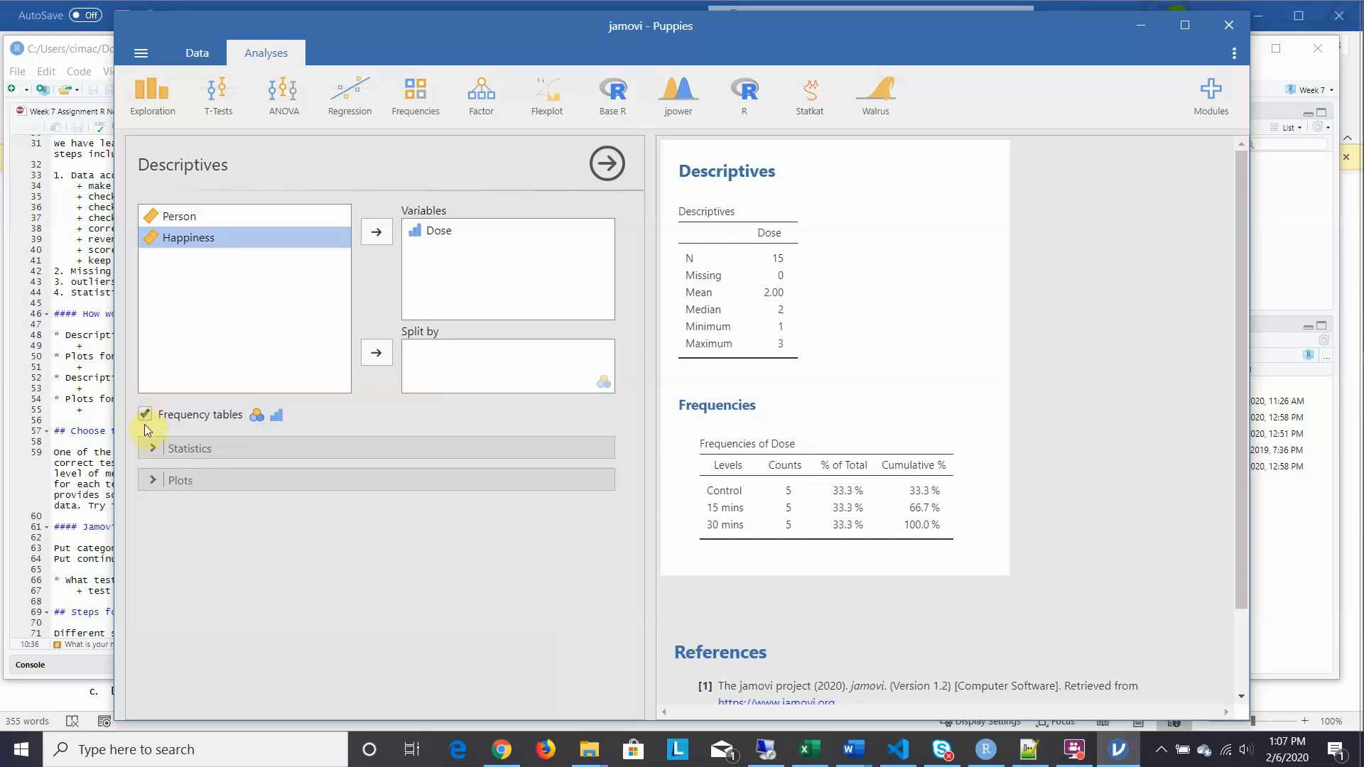
Remove the mean, median, minimum and maximum from the Dose descriptives and close the analysis options
{"action": "left_click", "coordinate": [149, 445]}
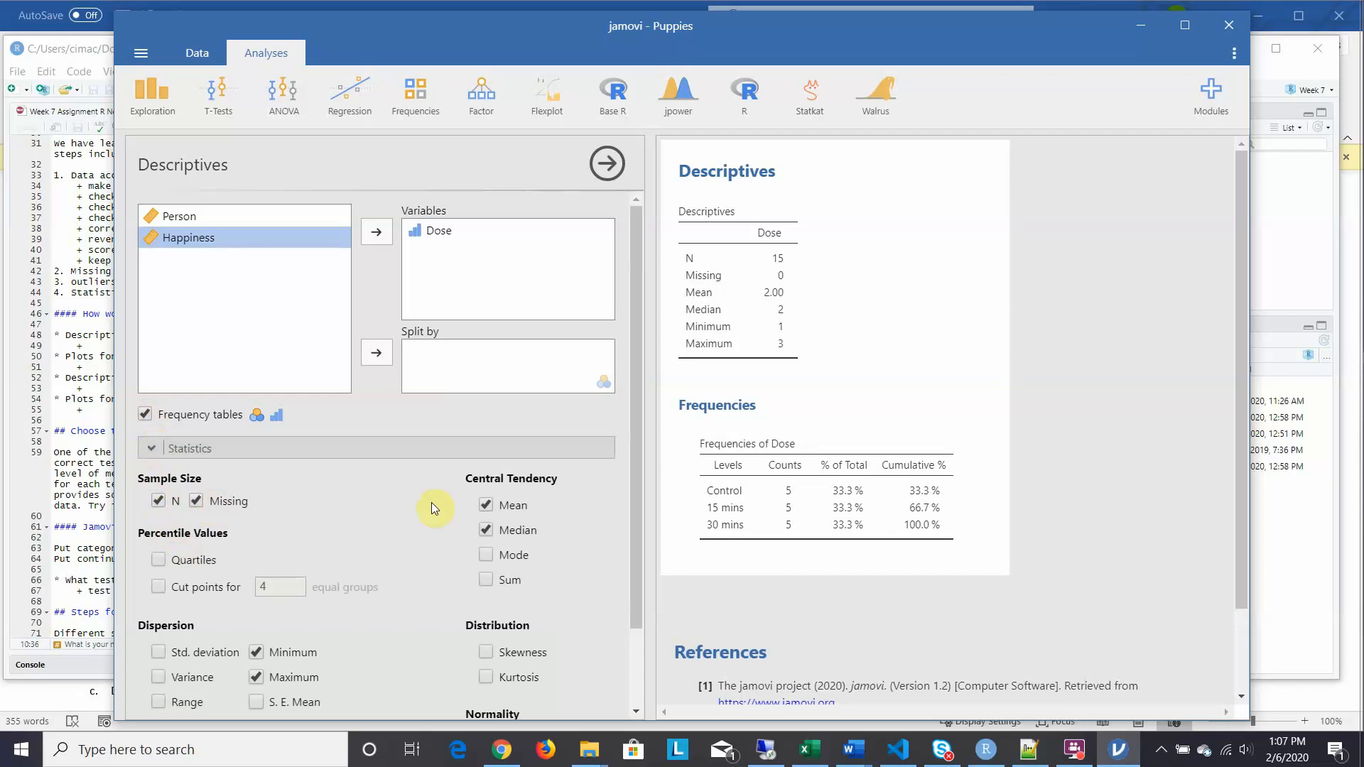
{"action": "left_click", "coordinate": [485, 505]}
{"action": "left_click", "coordinate": [487, 530]}
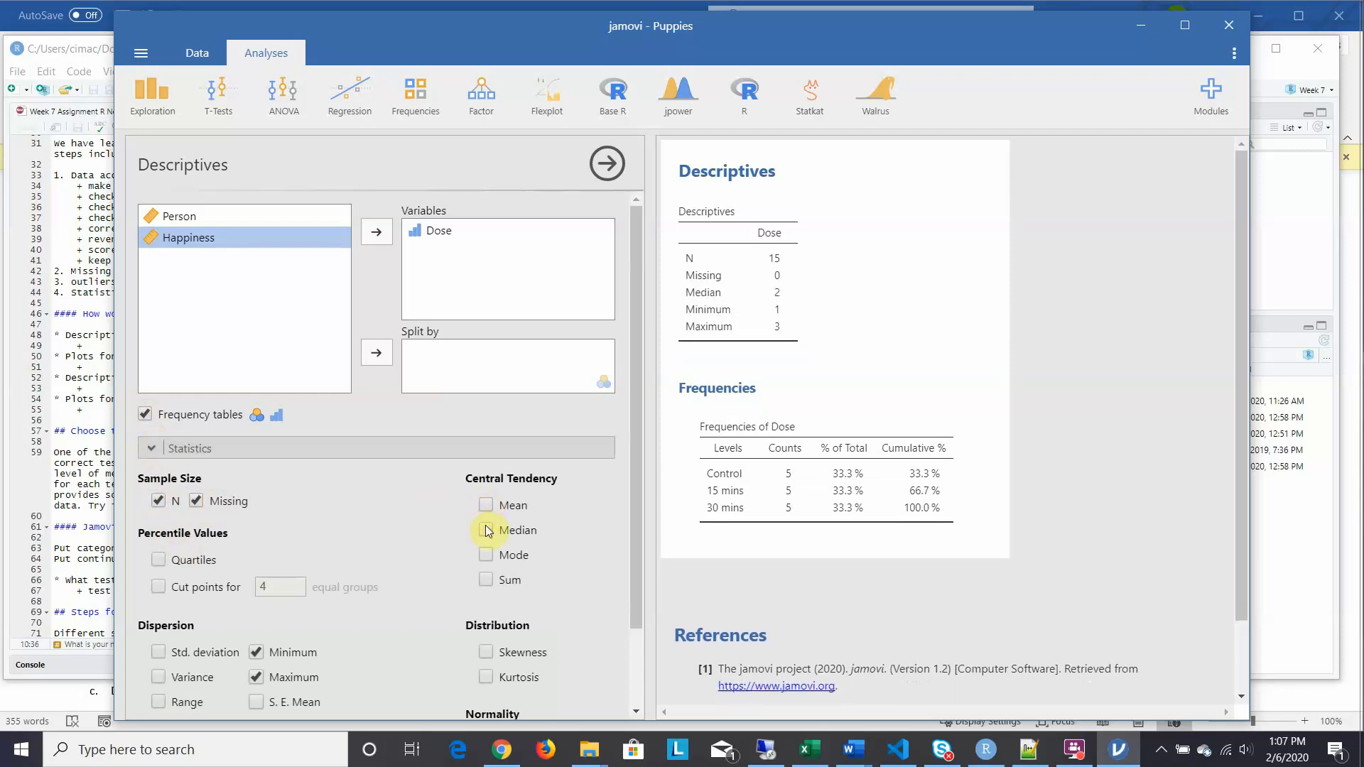
{"action": "left_click", "coordinate": [257, 653]}
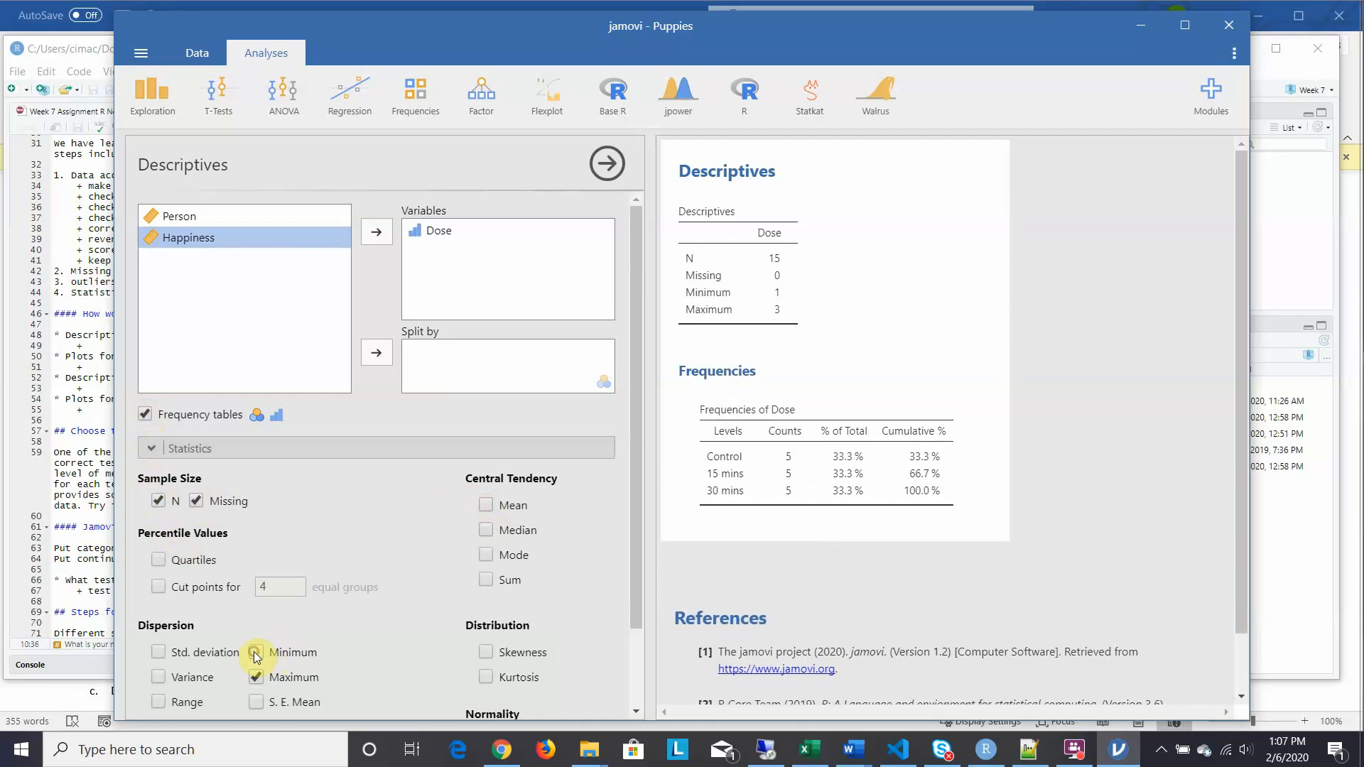
{"action": "left_click", "coordinate": [254, 677]}
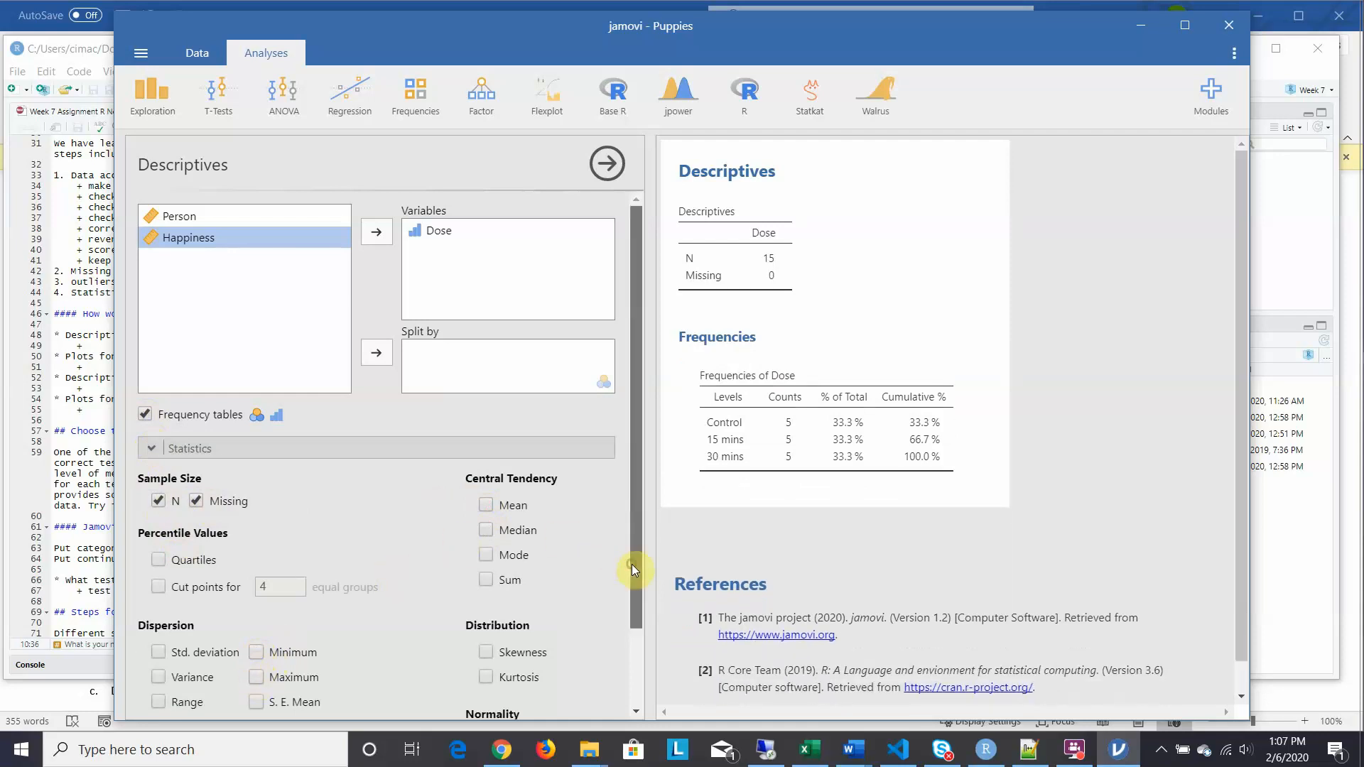
{"action": "left_click_drag", "start_coordinate": [632, 564], "coordinate": [633, 648]}
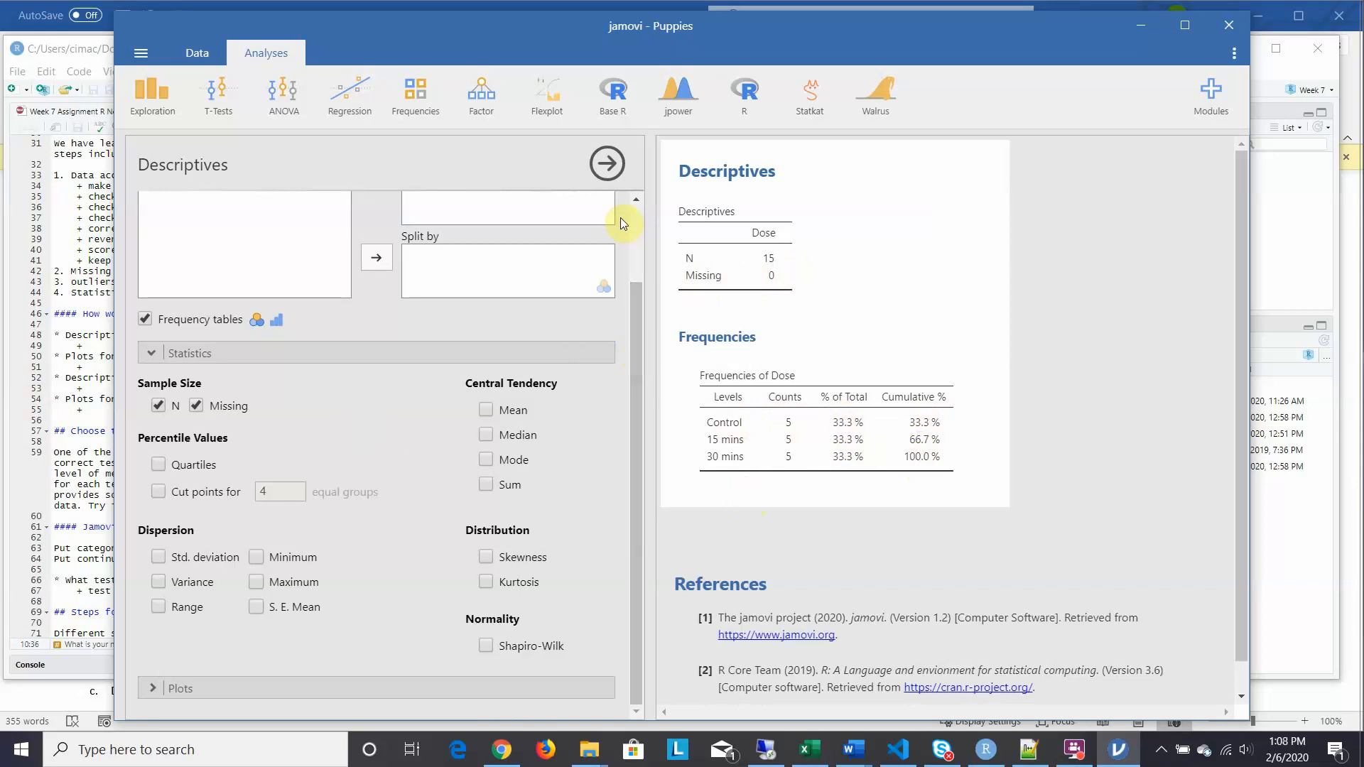
{"action": "left_click", "coordinate": [607, 166]}
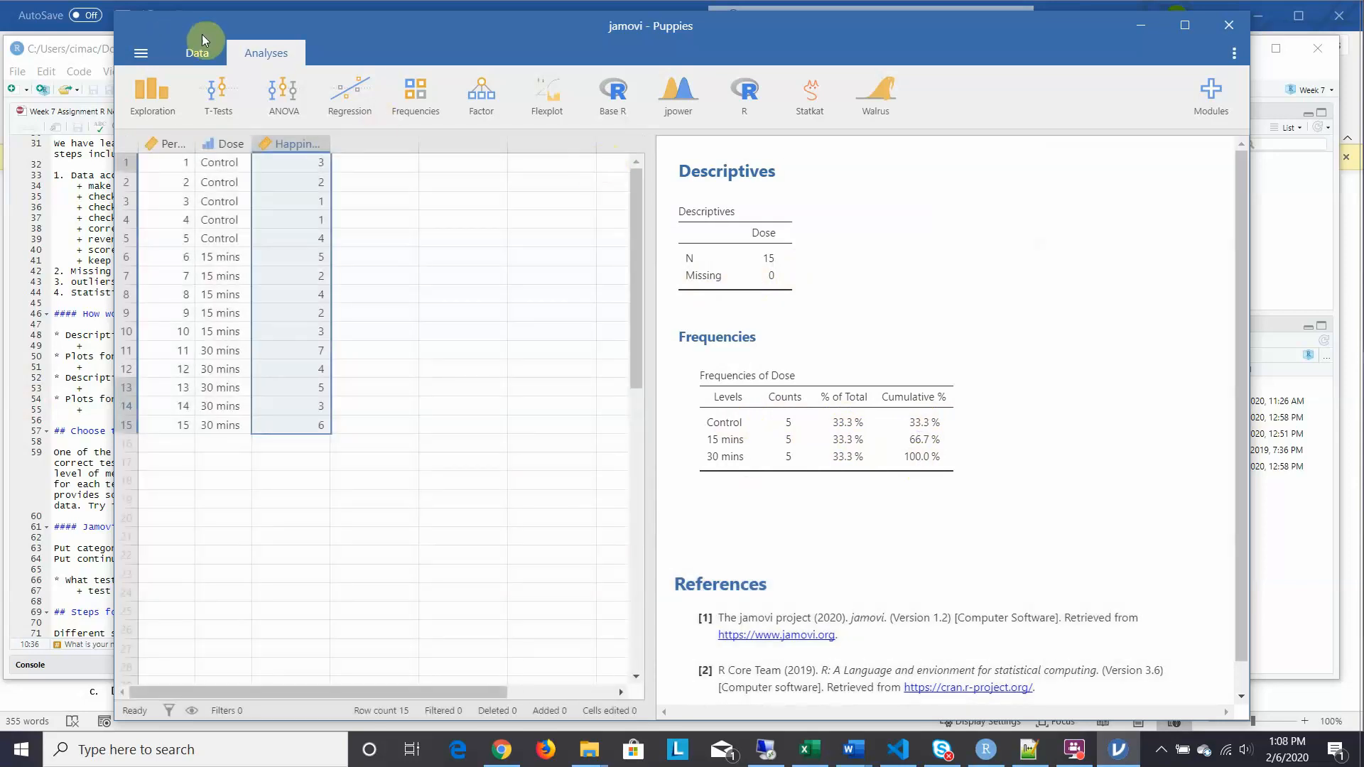
Create a second Descriptives analysis with Happiness as its variable
{"action": "left_click", "coordinate": [145, 97]}
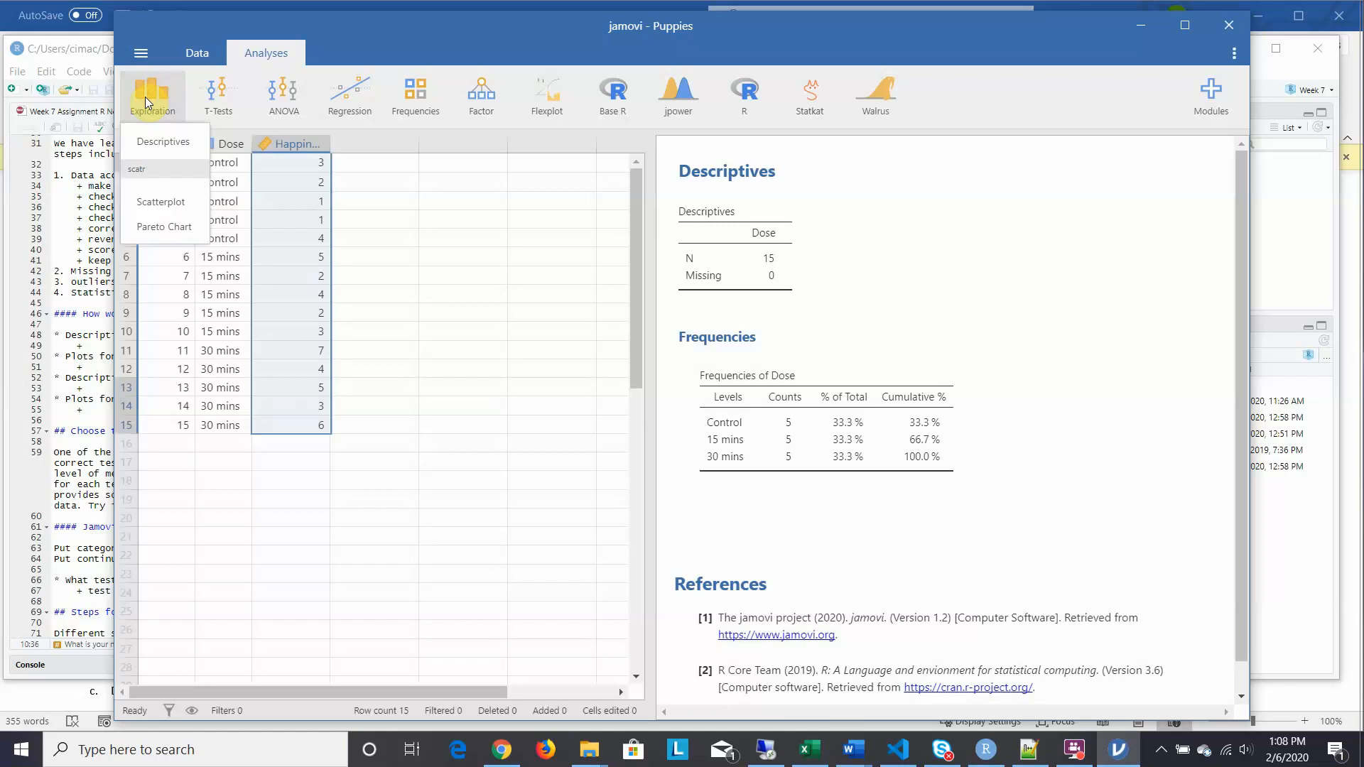
{"action": "left_click", "coordinate": [150, 139]}
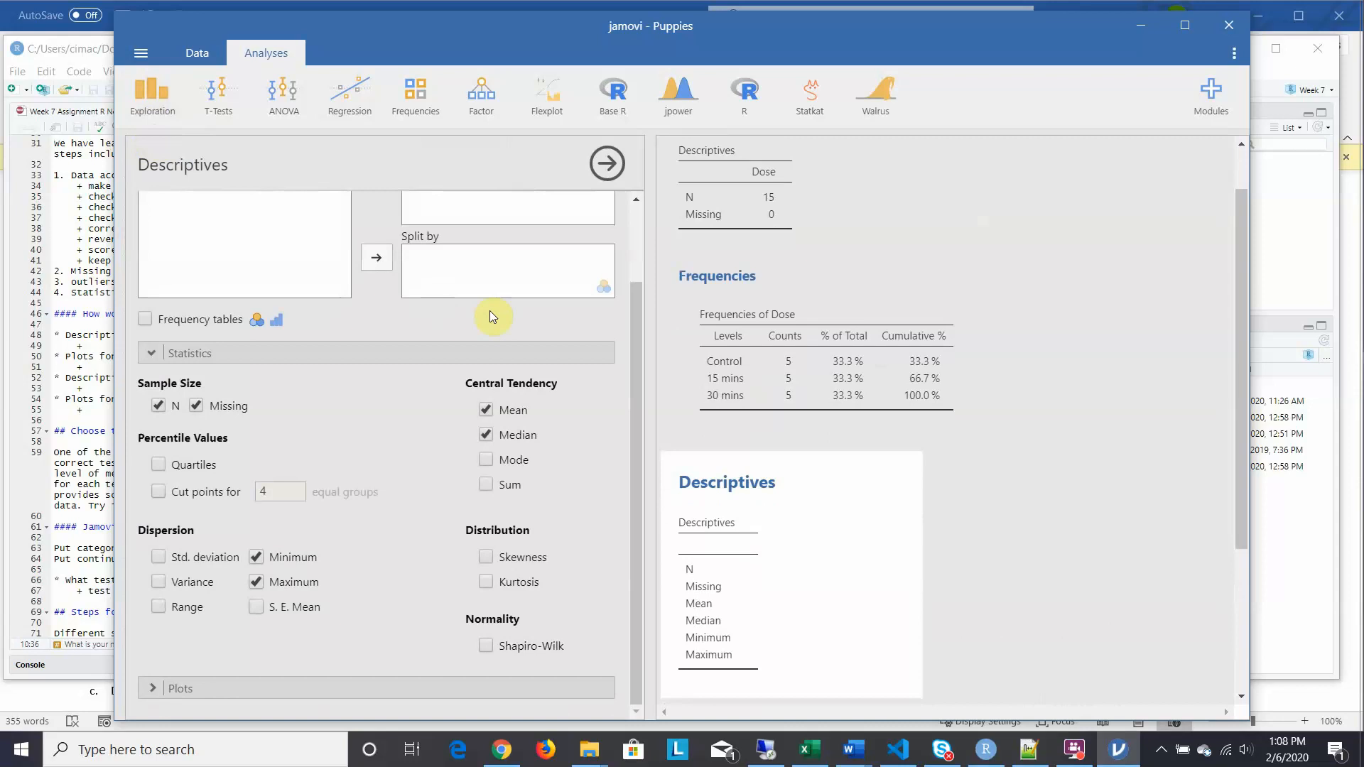
{"action": "left_click_drag", "start_coordinate": [633, 350], "coordinate": [633, 202]}
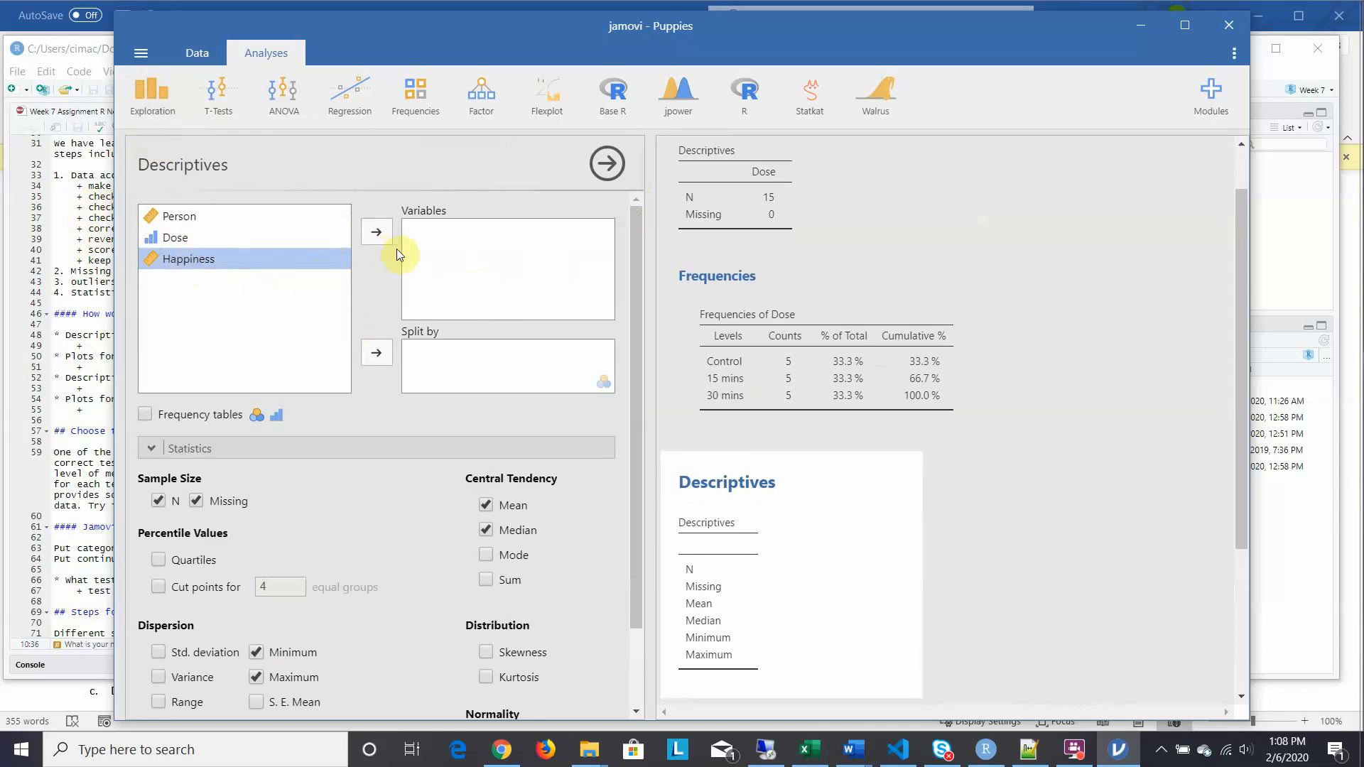
{"action": "left_click", "coordinate": [378, 233]}
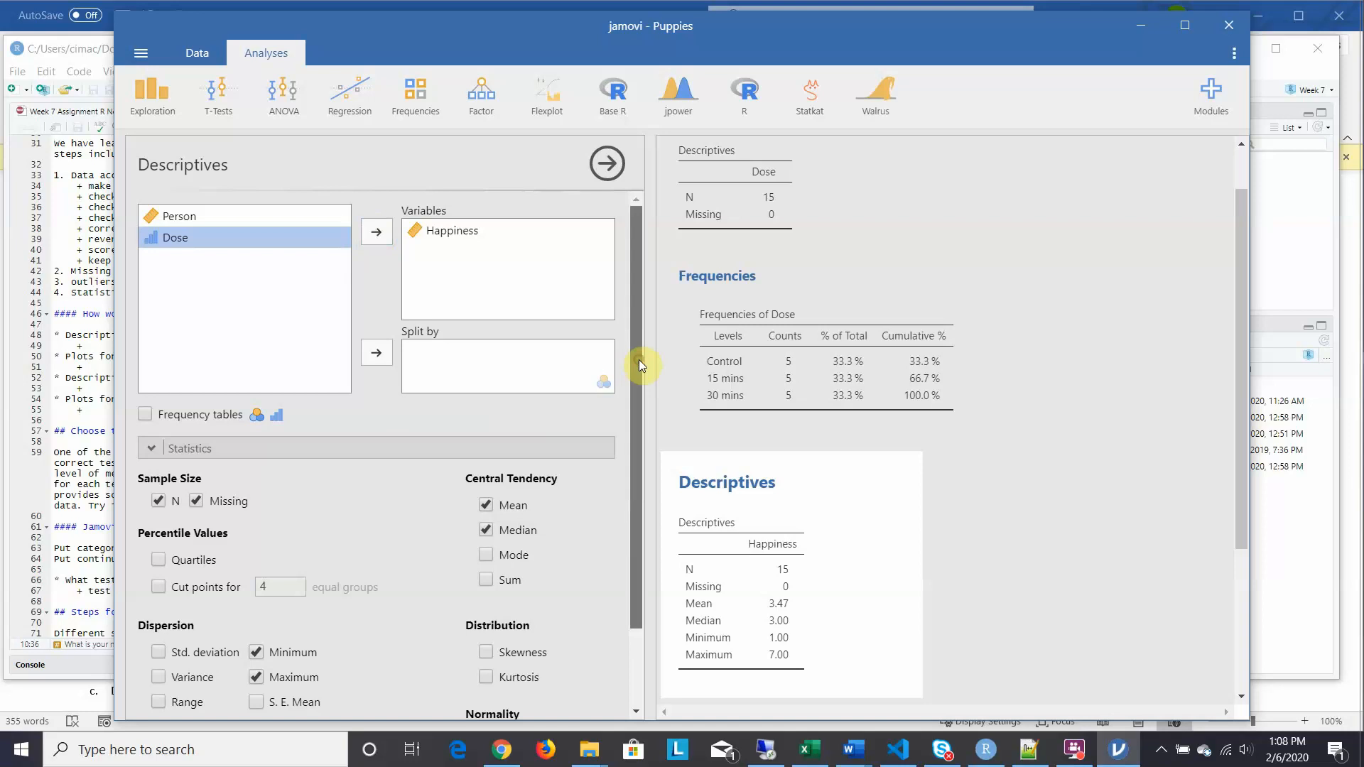
Add standard deviation, range, skewness, kurtosis and the Shapiro-Wilk test to the Happiness descriptives
{"action": "left_click_drag", "start_coordinate": [637, 360], "coordinate": [635, 467]}
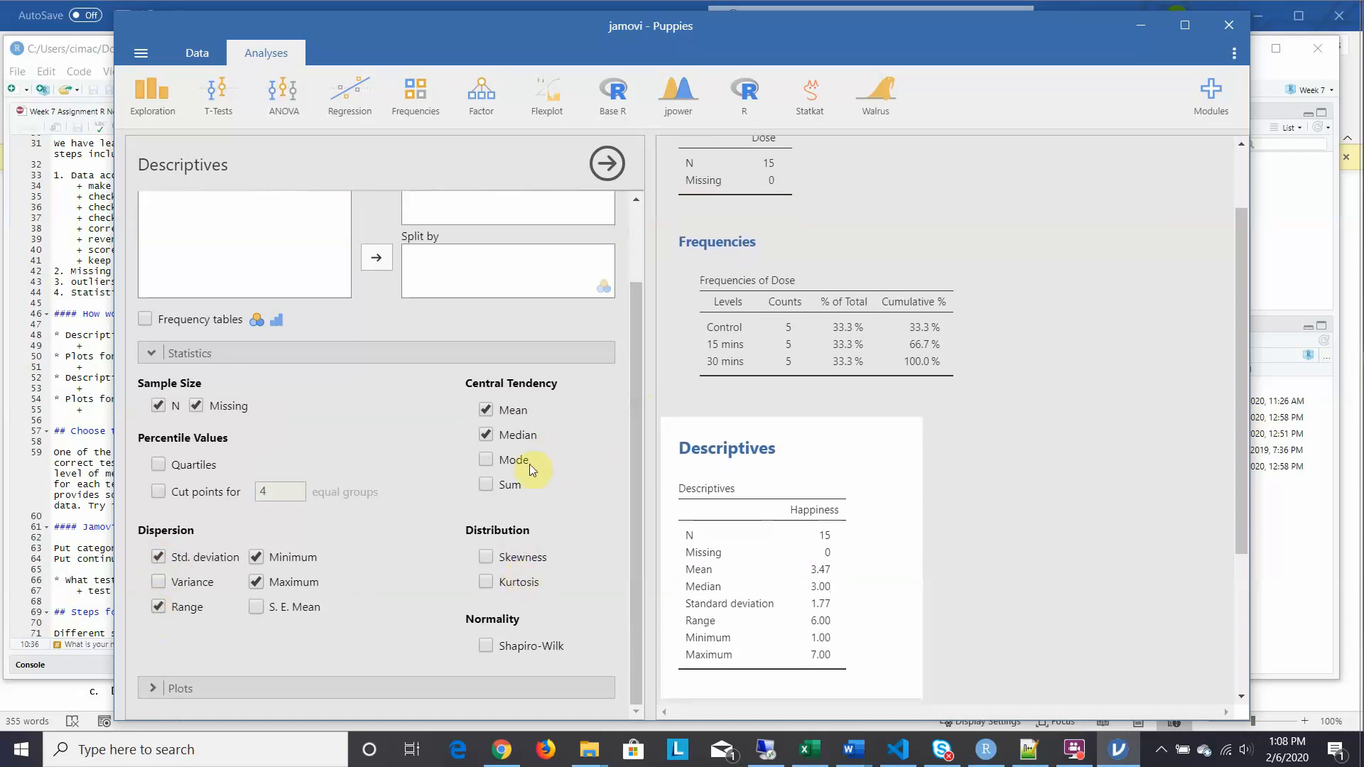
{"action": "left_click", "coordinate": [485, 581]}
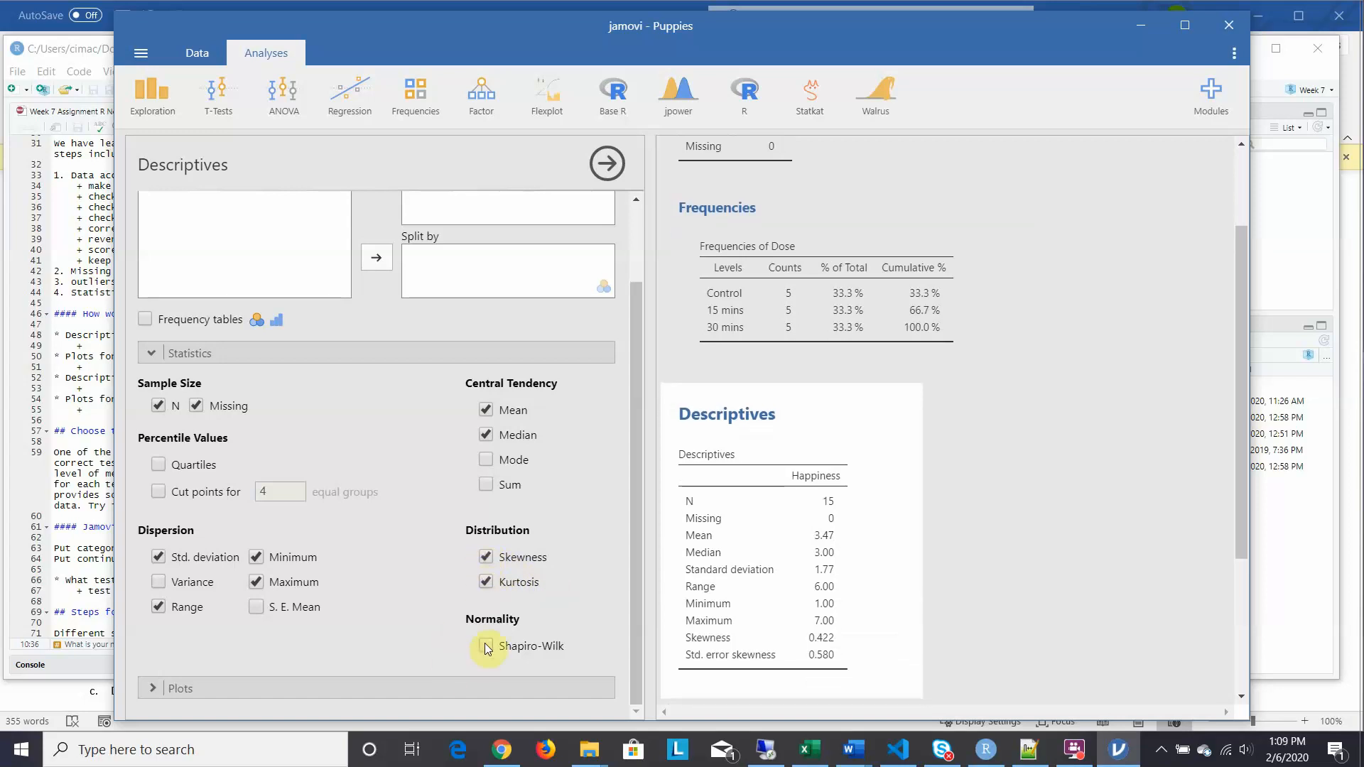
{"action": "left_click", "coordinate": [486, 646]}
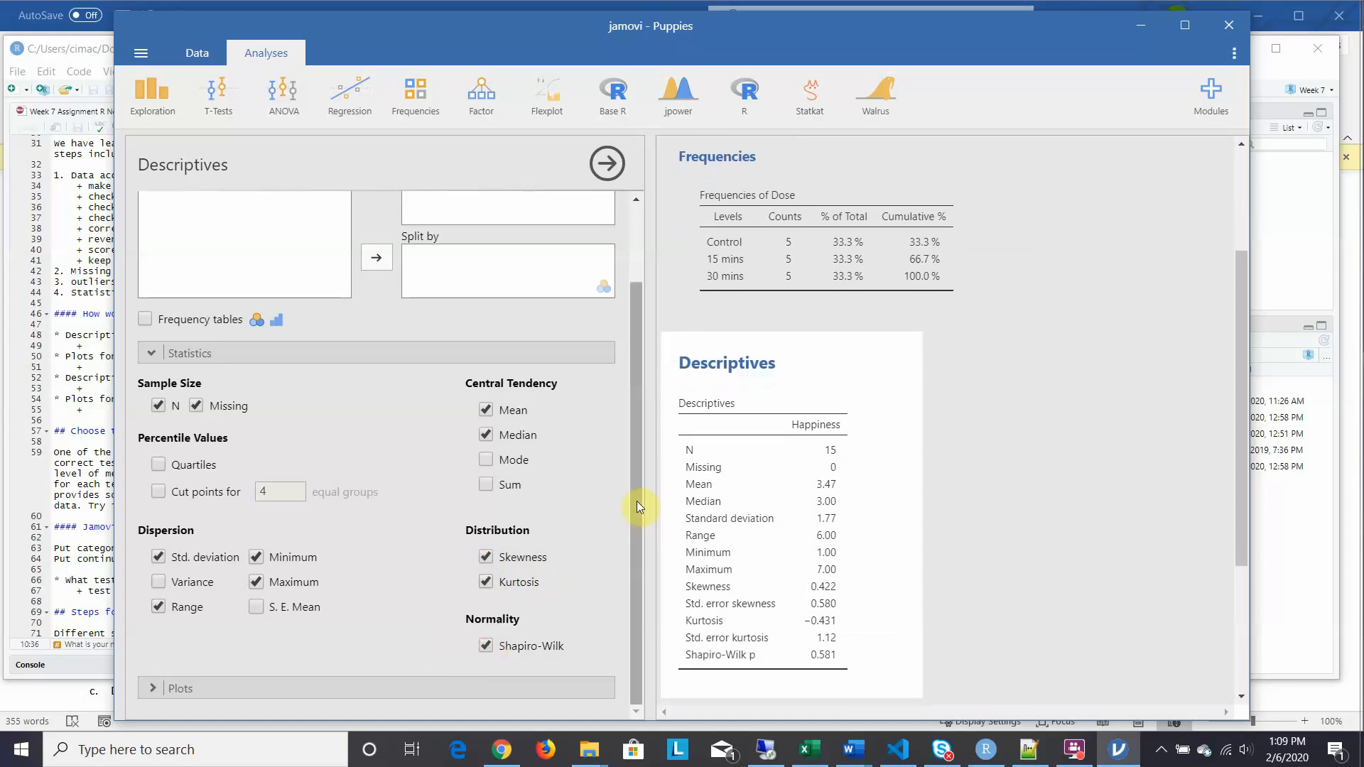
Expand the plot options and split the Happiness descriptives by Dose
{"action": "left_click", "coordinate": [148, 687]}
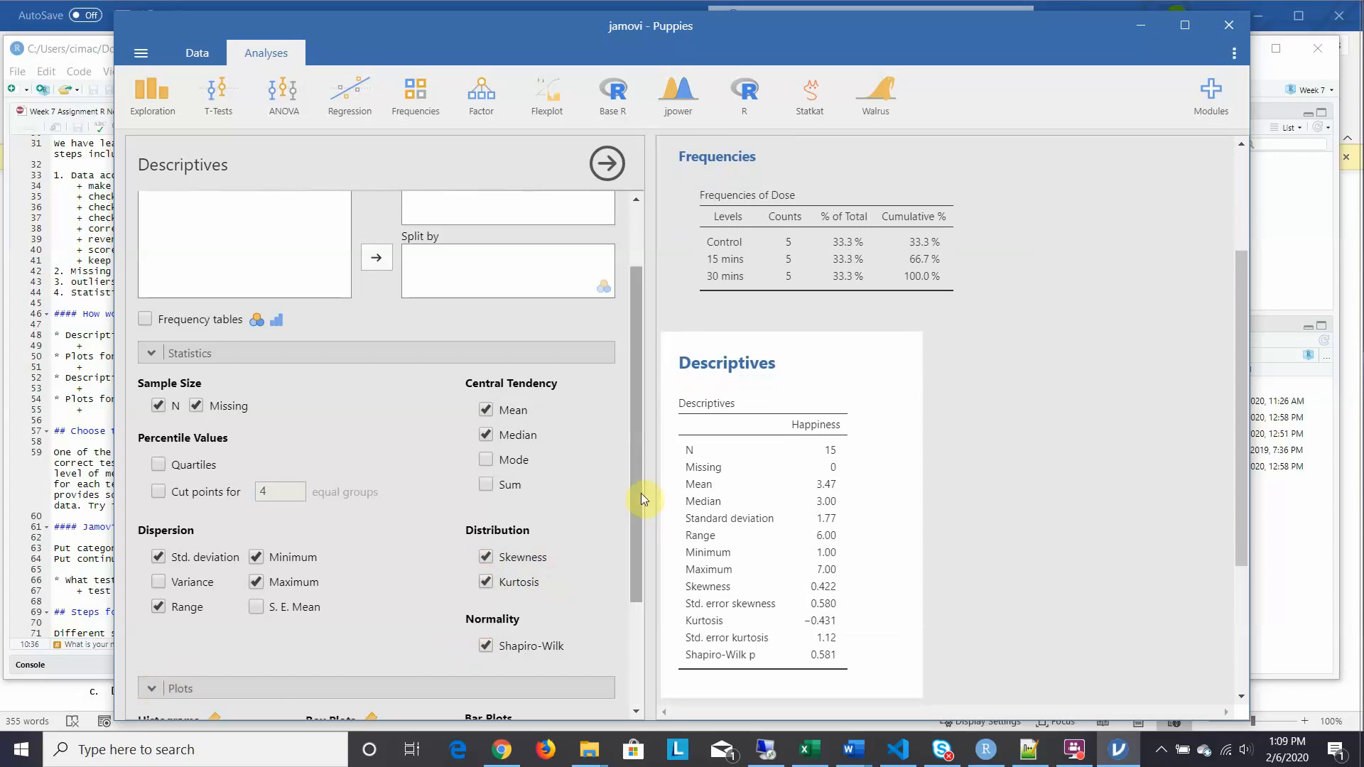
{"action": "left_click_drag", "start_coordinate": [637, 471], "coordinate": [624, 590]}
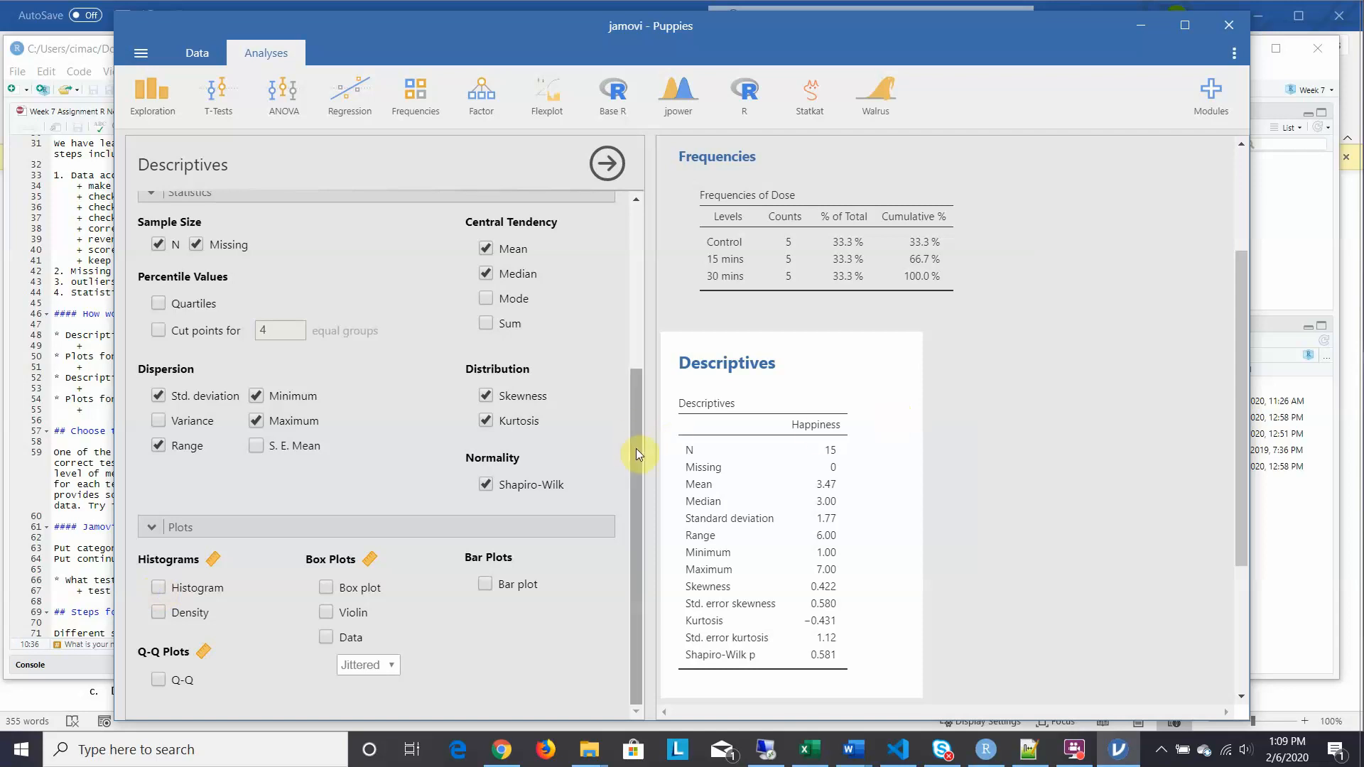
{"action": "left_click_drag", "start_coordinate": [637, 449], "coordinate": [663, 498]}
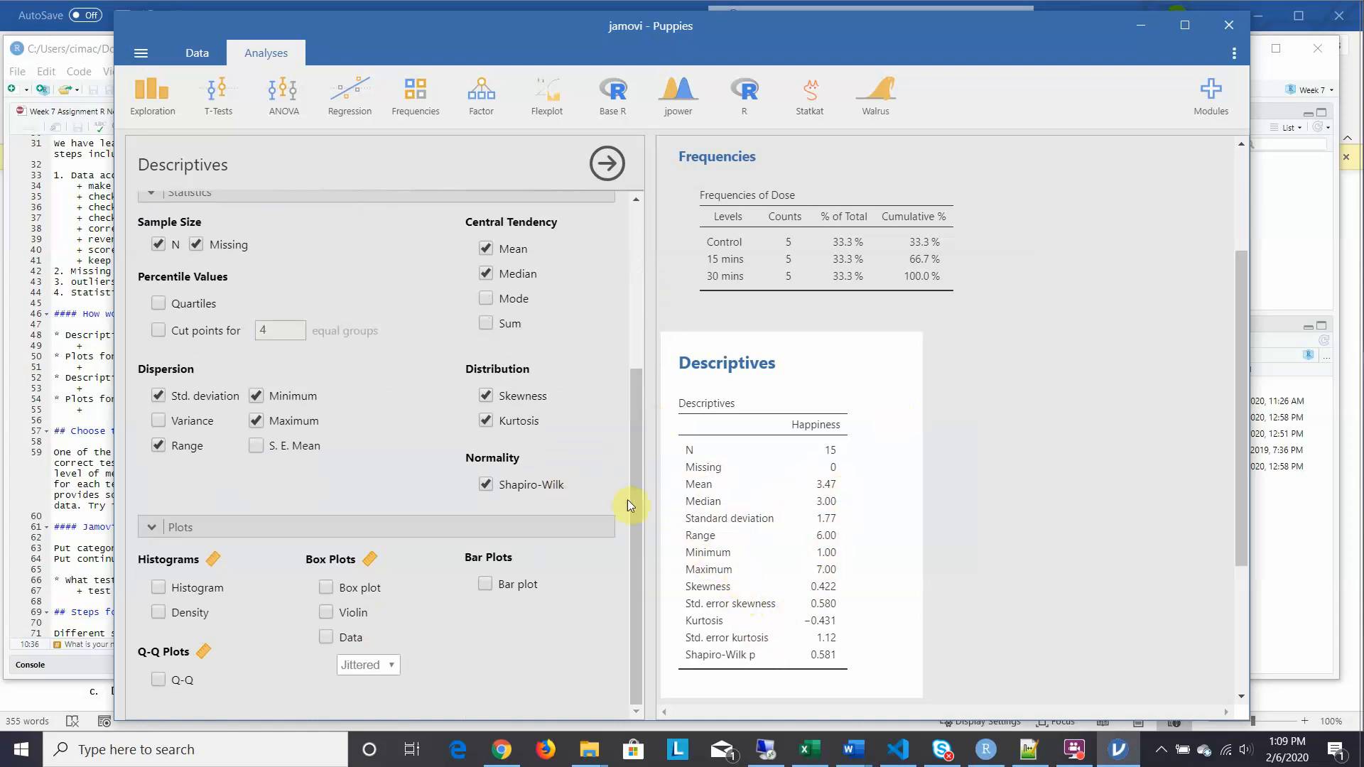
{"action": "left_click_drag", "start_coordinate": [636, 501], "coordinate": [615, 306]}
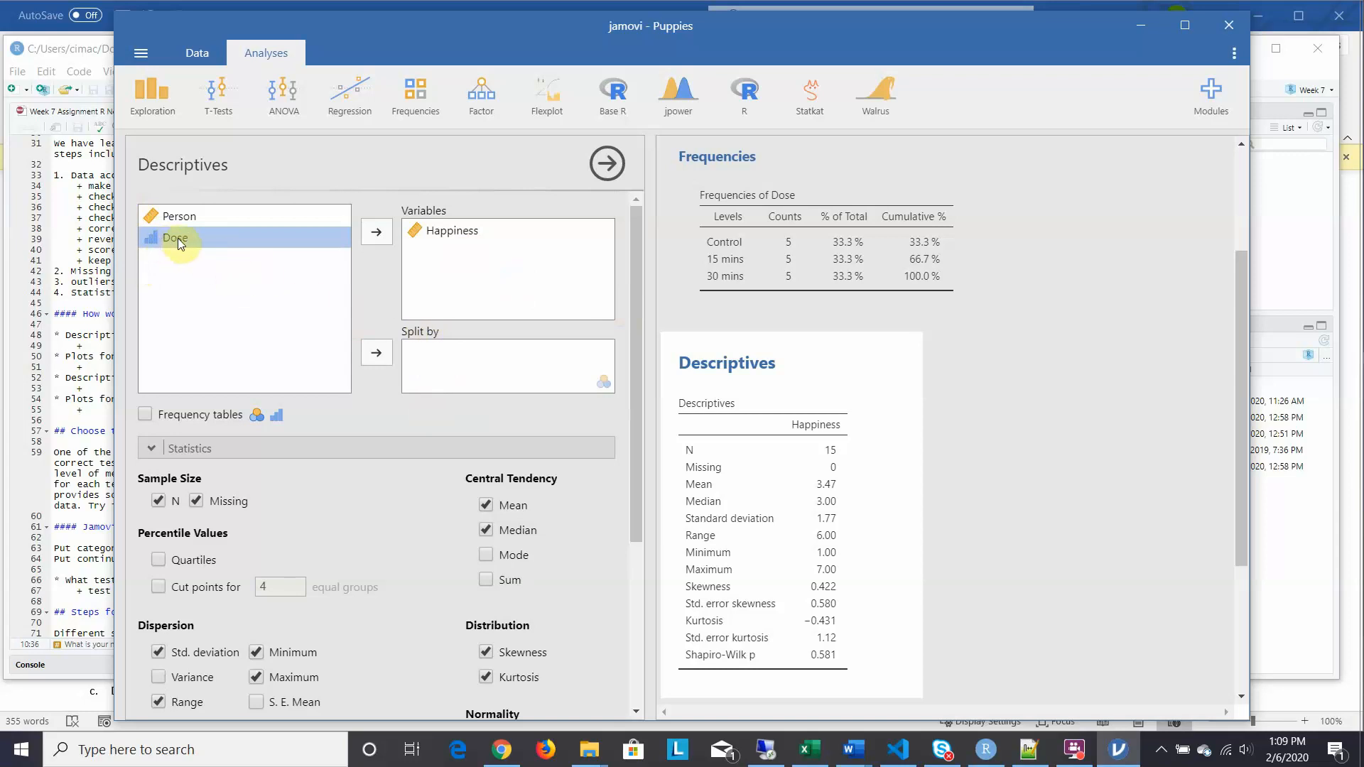
{"action": "left_click", "coordinate": [376, 353]}
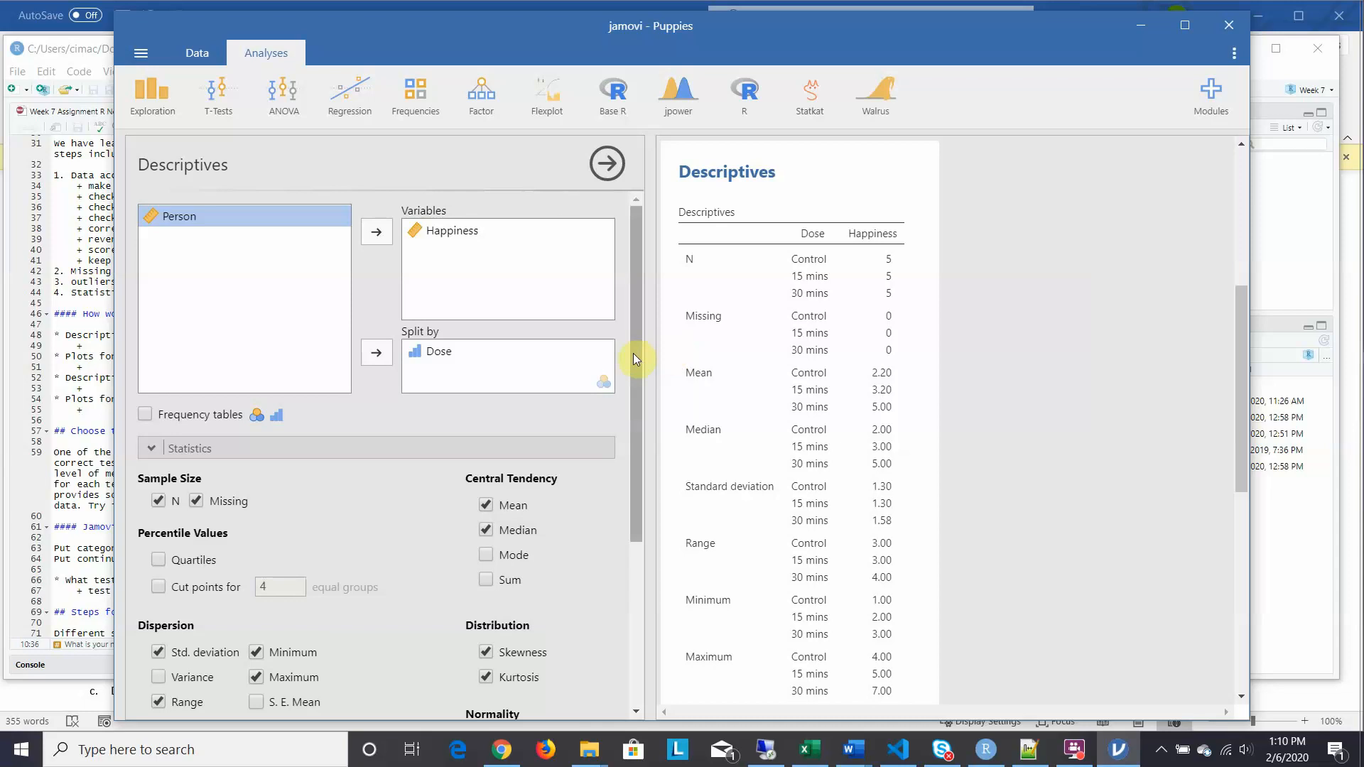
Add a box plot, histogram and density plot to the Happiness descriptives
{"action": "left_click_drag", "start_coordinate": [633, 353], "coordinate": [662, 540]}
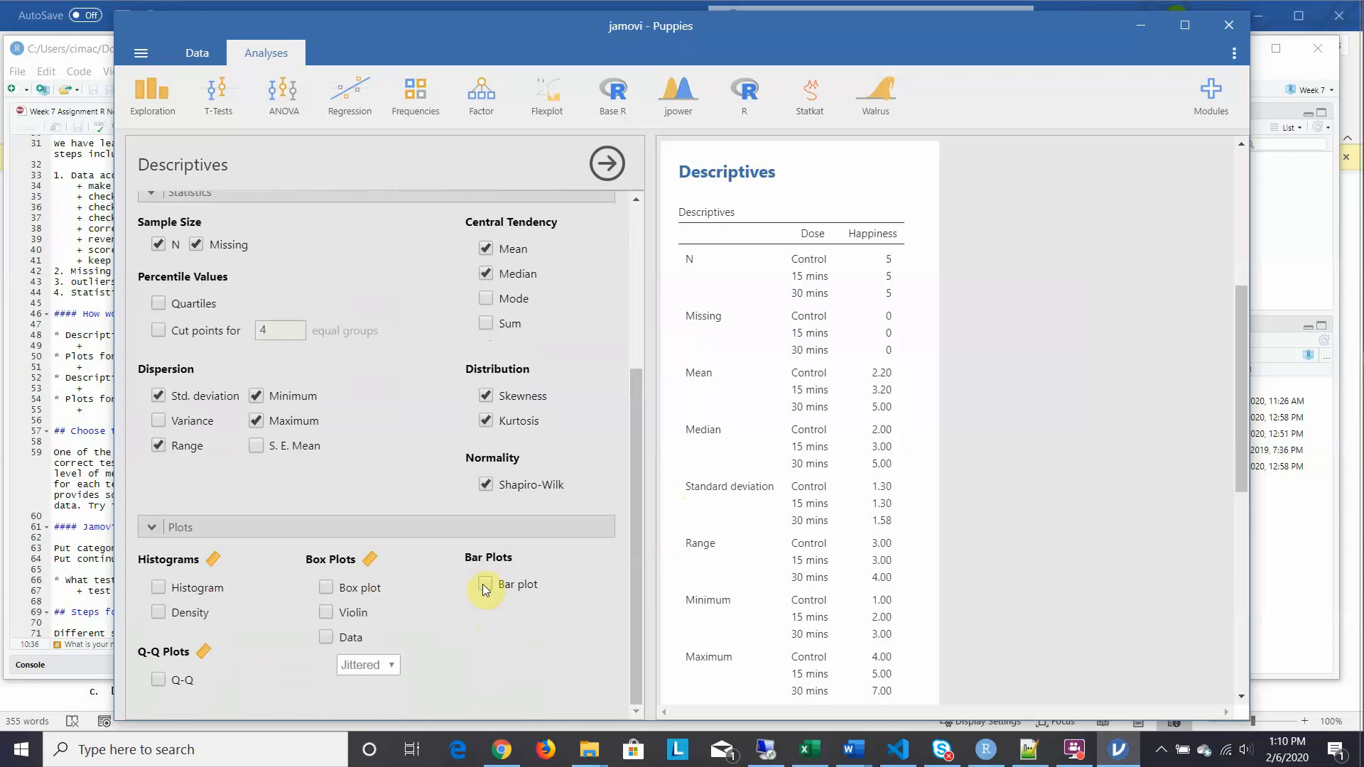
{"action": "left_click", "coordinate": [324, 586]}
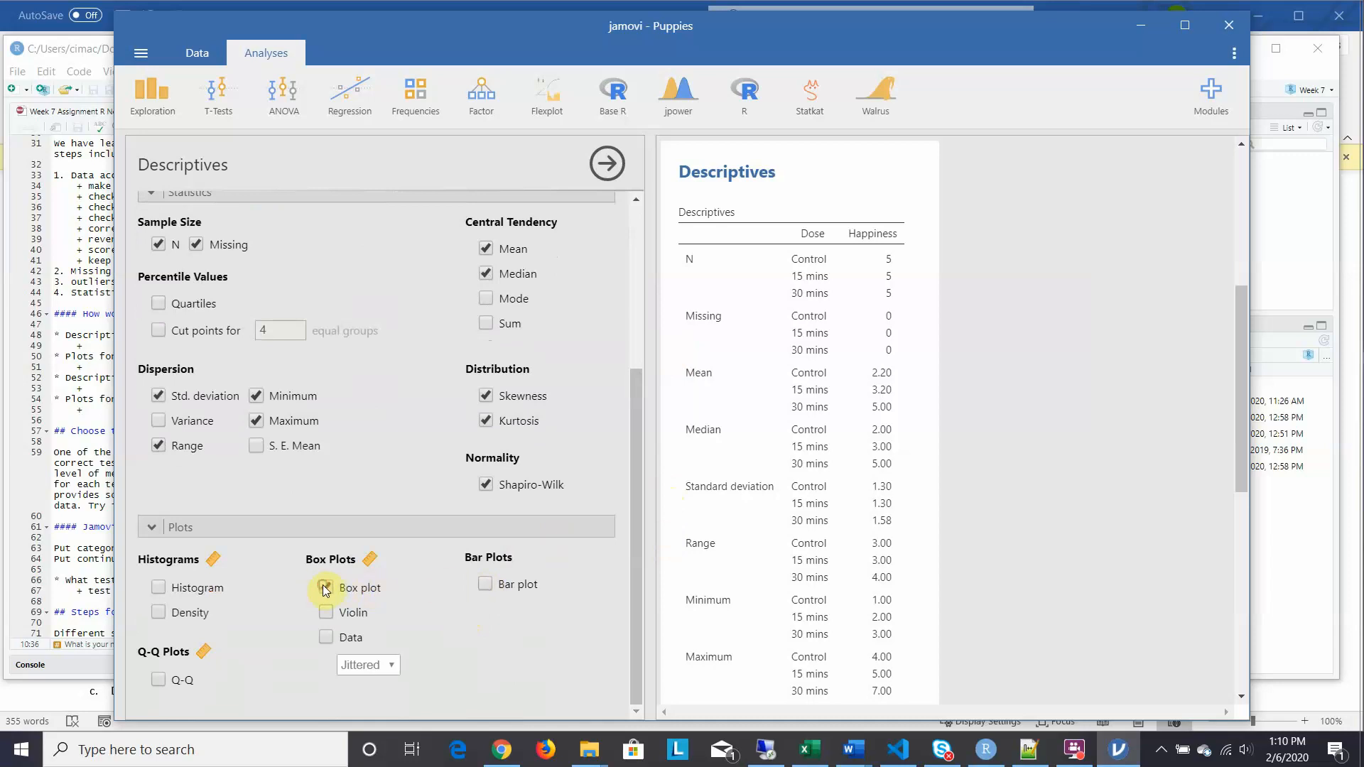
{"action": "left_click", "coordinate": [157, 612]}
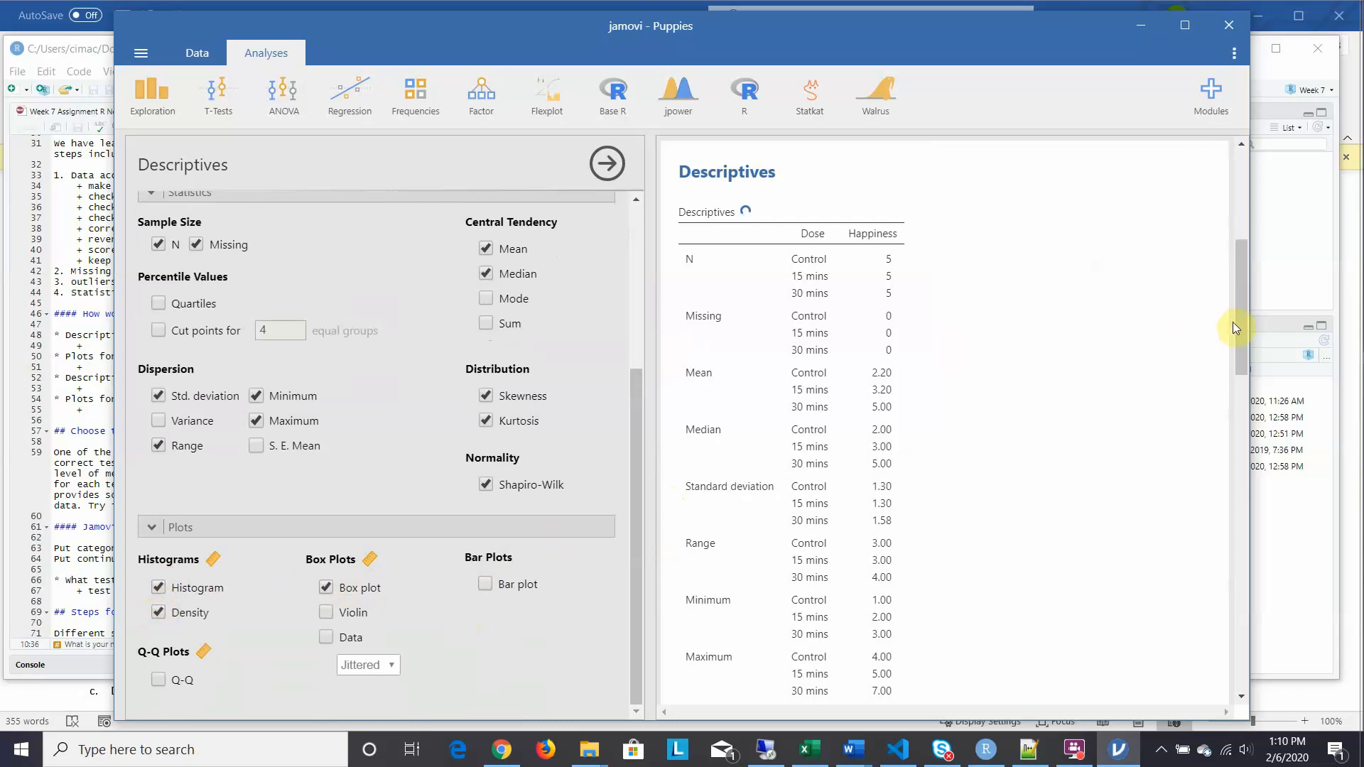
Review the Happiness statistics for each Dose group, including skewness, kurtosis and Shapiro-Wilk, and examine the density and box plots
{"action": "mouse_move", "coordinate": [1240, 322]}
{"action": "left_mouse_down"}
{"action": "mouse_move", "coordinate": [1236, 273]}
{"action": "mouse_move", "coordinate": [1236, 339]}
{"action": "left_mouse_up"}
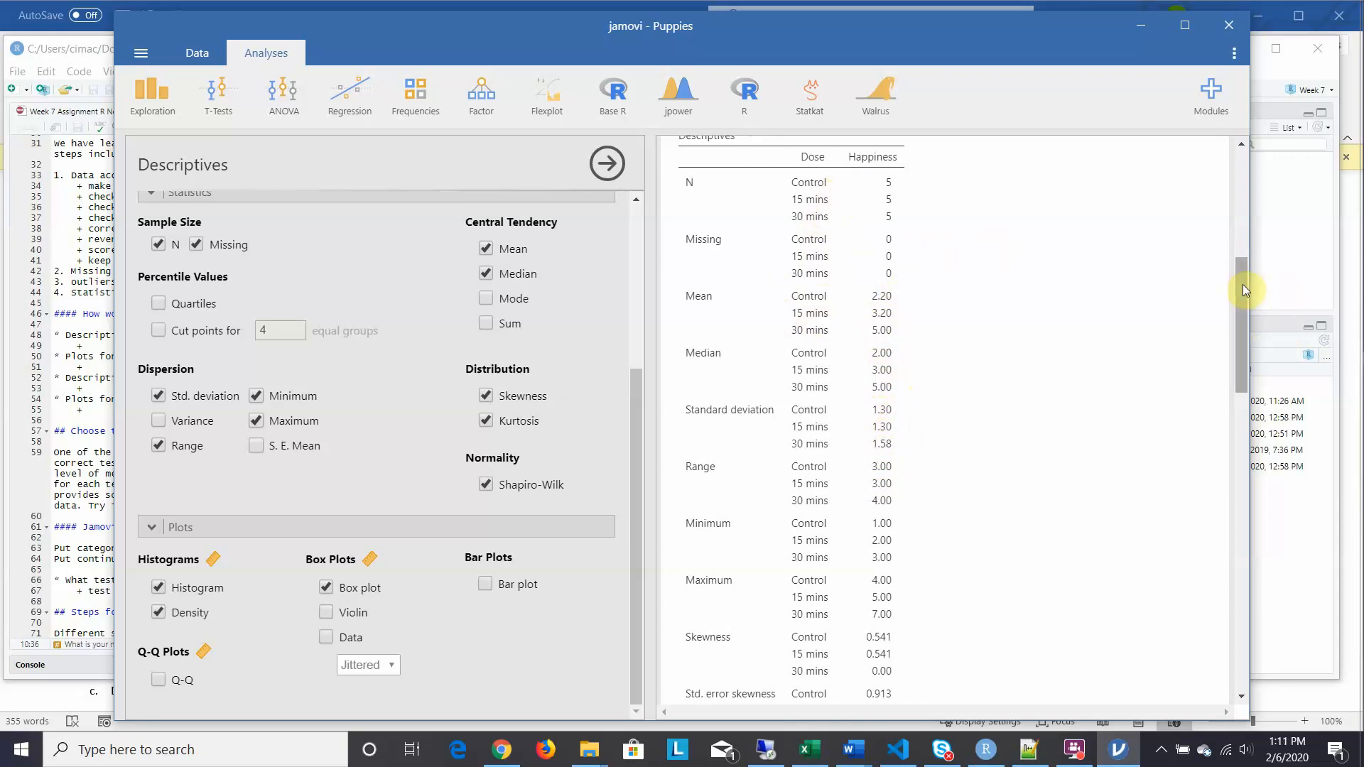
{"action": "left_click_drag", "start_coordinate": [1243, 284], "coordinate": [1257, 369]}
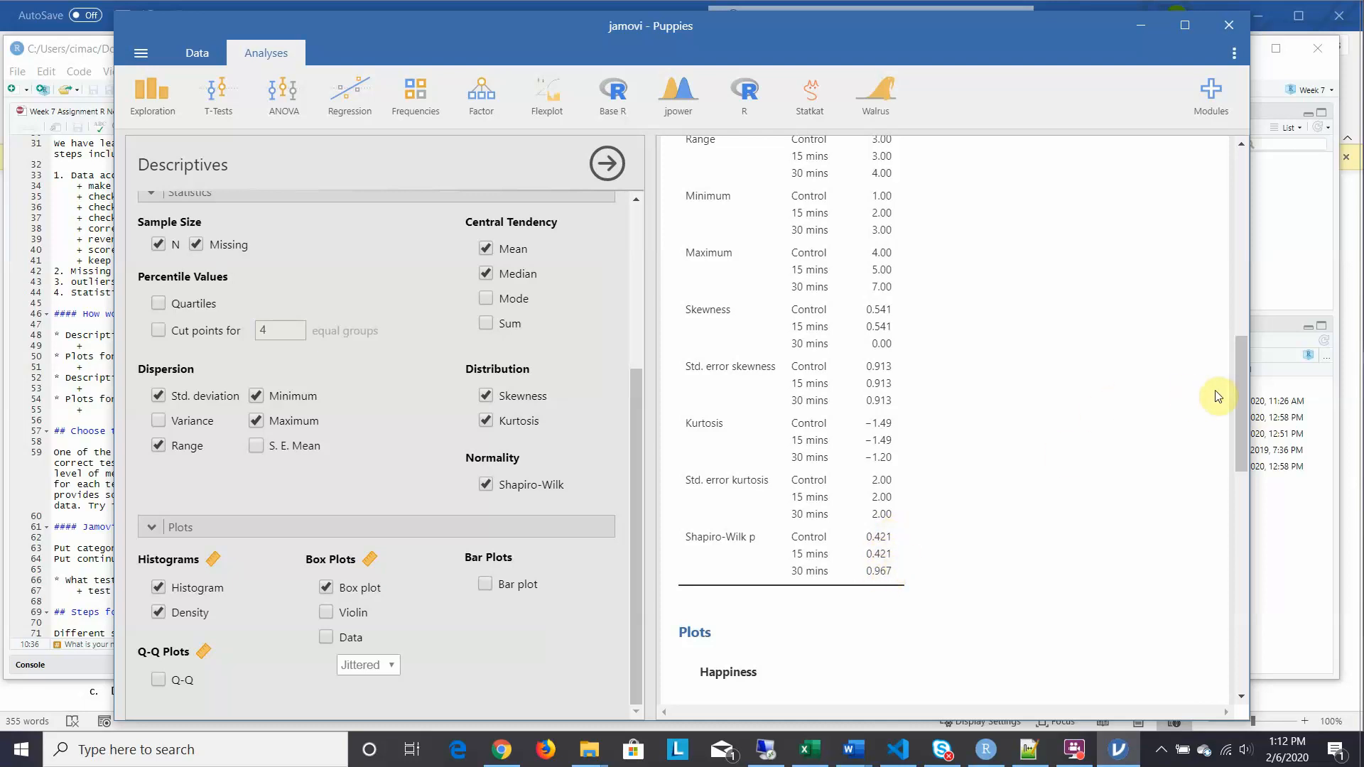
{"action": "left_click_drag", "start_coordinate": [1237, 370], "coordinate": [1242, 482]}
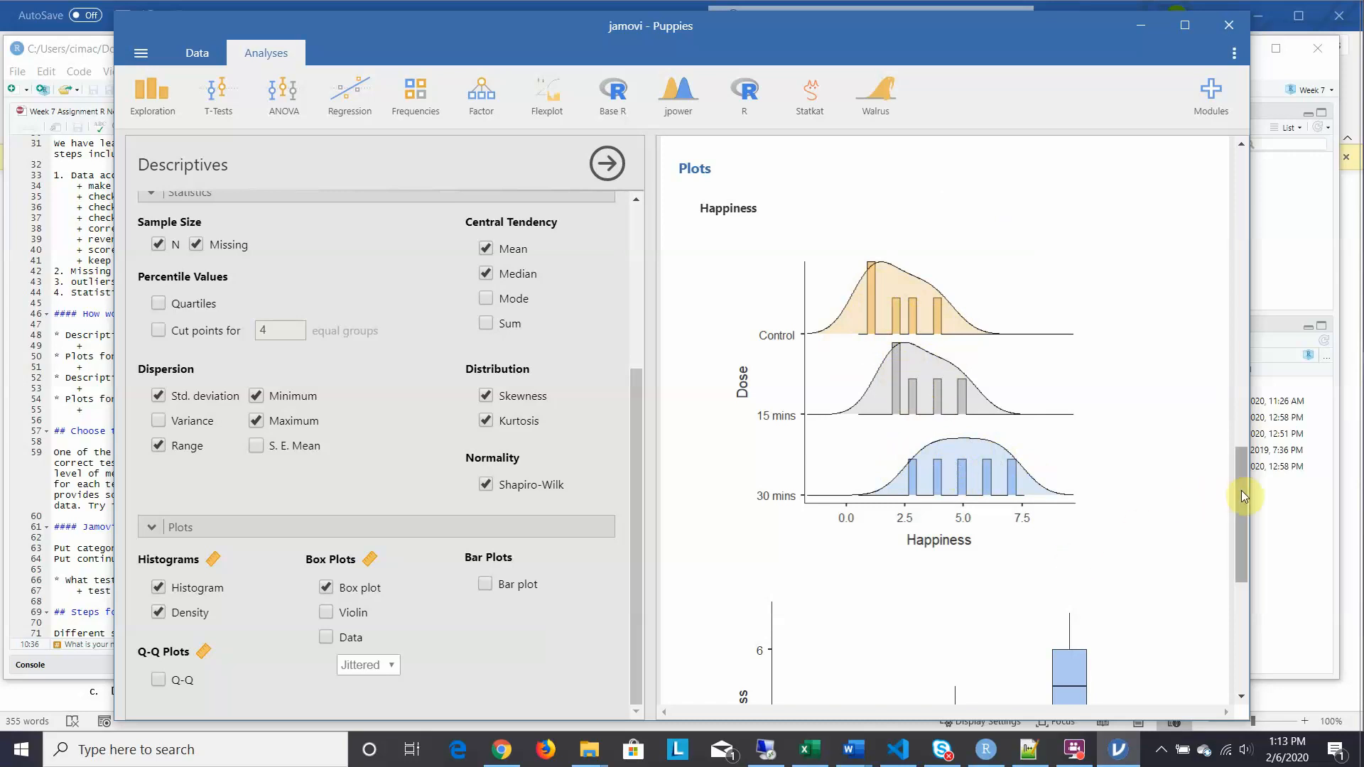
{"action": "left_click_drag", "start_coordinate": [1242, 490], "coordinate": [1242, 544]}
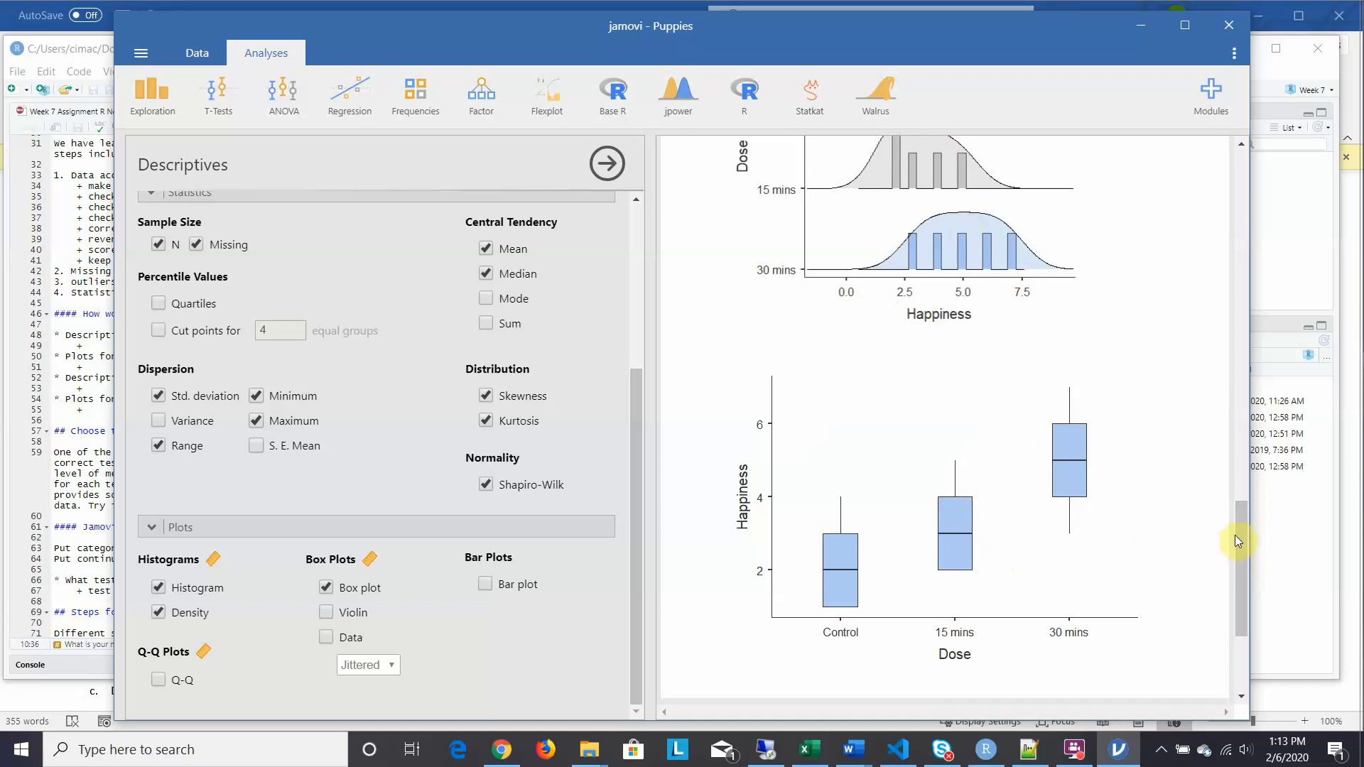
{"action": "scroll", "coordinate": [1239, 539], "scroll_direction": "down", "scroll_amount": 2}
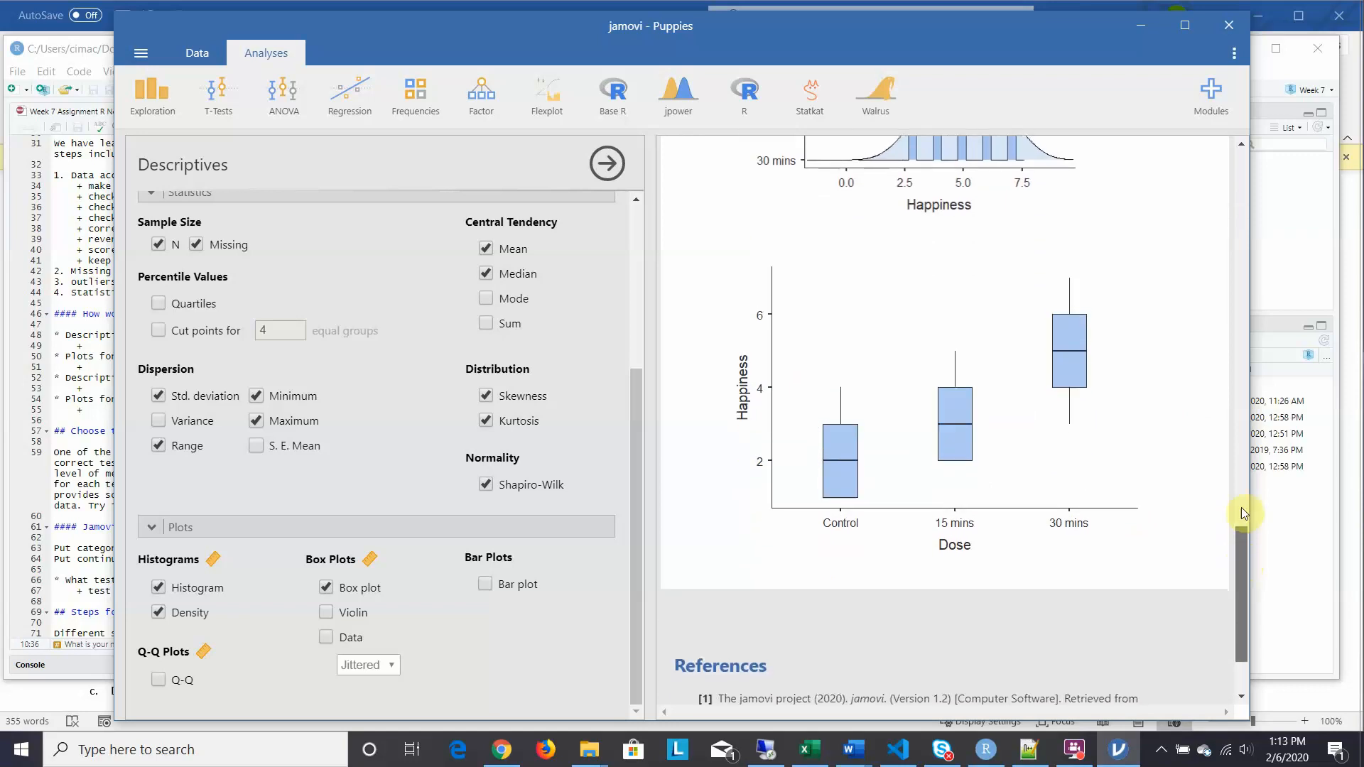
{"action": "left_click_drag", "start_coordinate": [1241, 508], "coordinate": [1186, 165]}
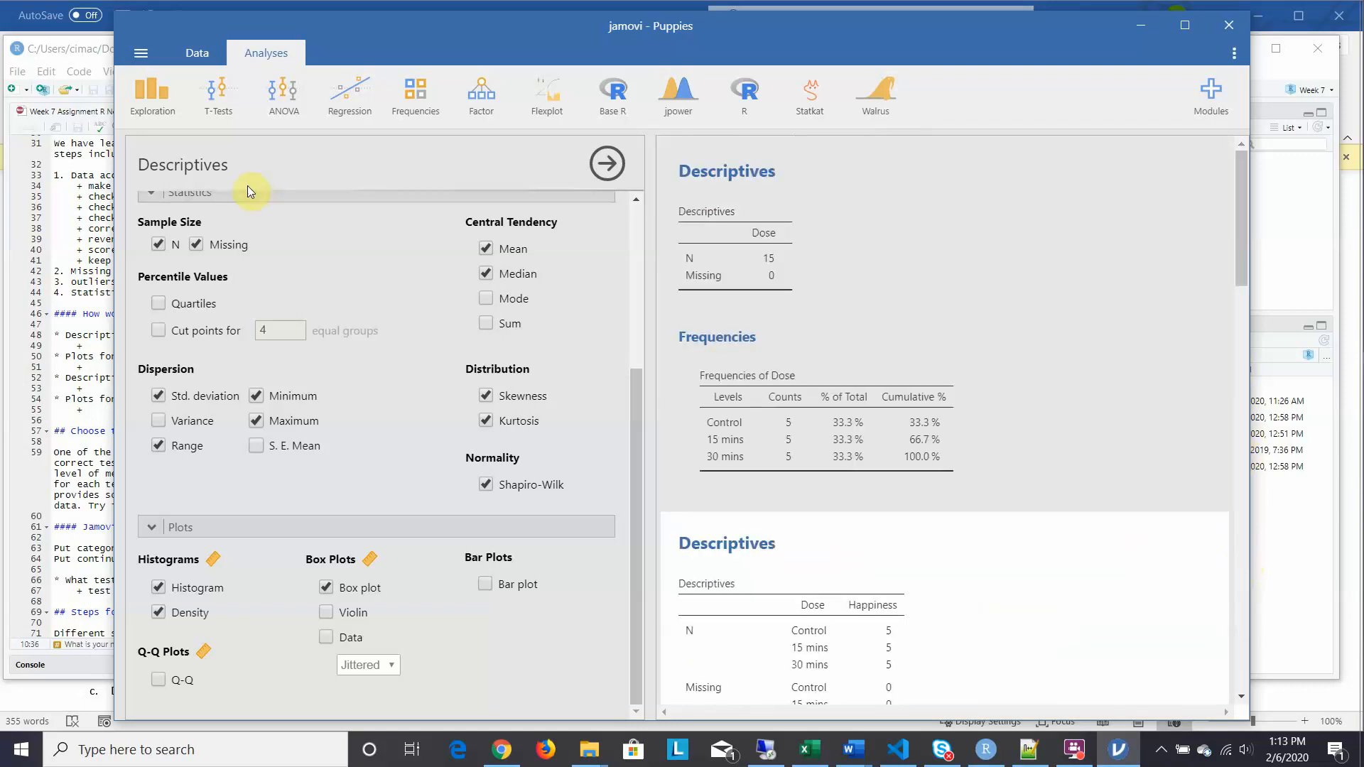
Switch to the RStudio notebook and highlight the data accuracy line about making sure data types are correct
{"action": "left_click", "coordinate": [17, 187]}
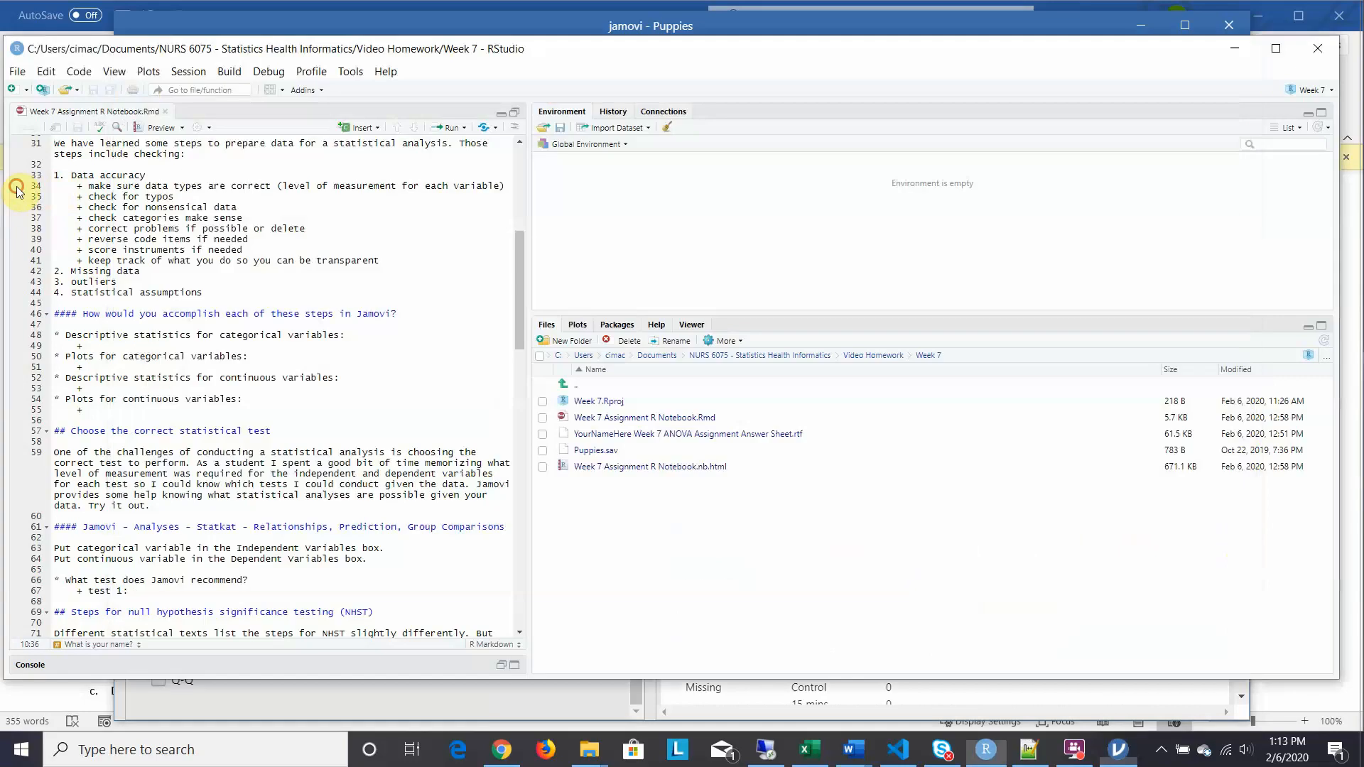
{"action": "left_click", "coordinate": [16, 187]}
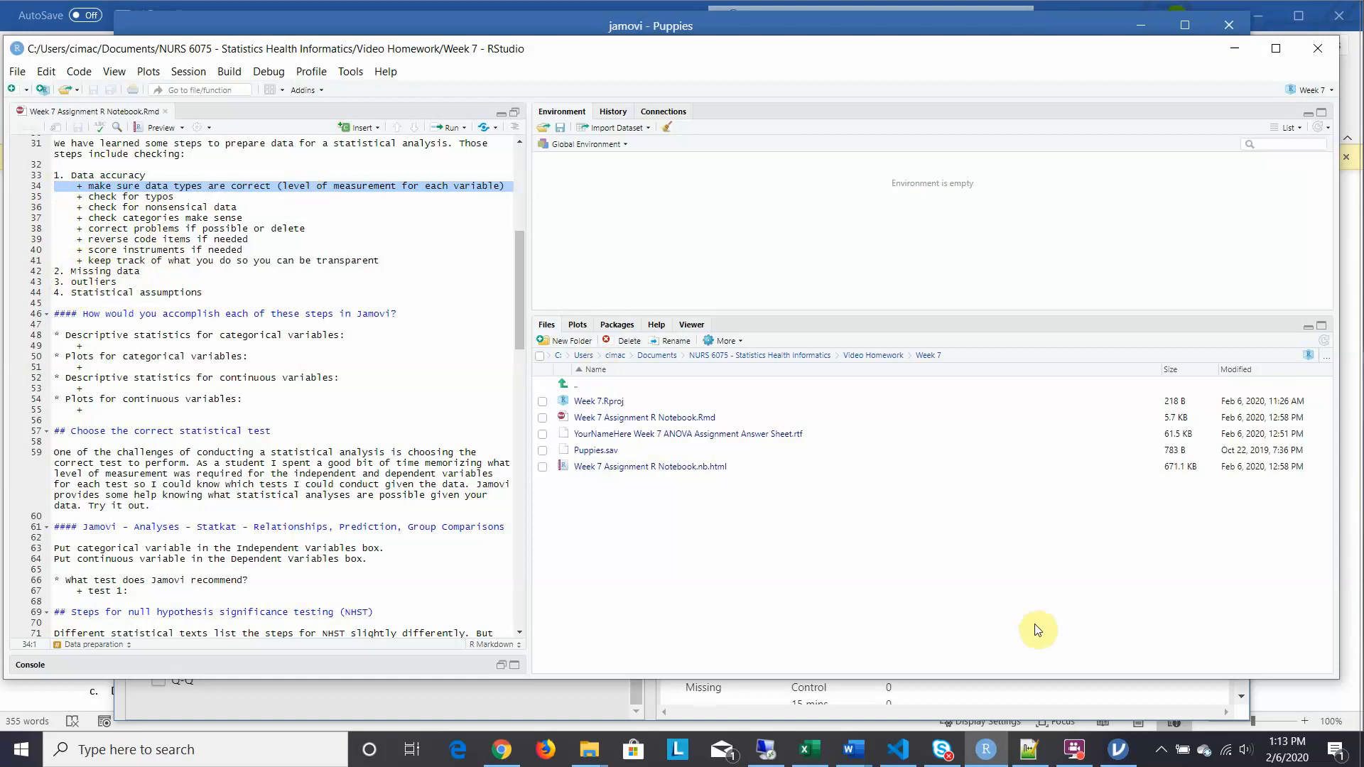
Review the Happiness skewness, kurtosis and Shapiro-Wilk results by Dose in jamovi, and read the RStudio notebook's section on choosing the correct statistical test
{"action": "mouse_move", "coordinate": [1120, 755]}
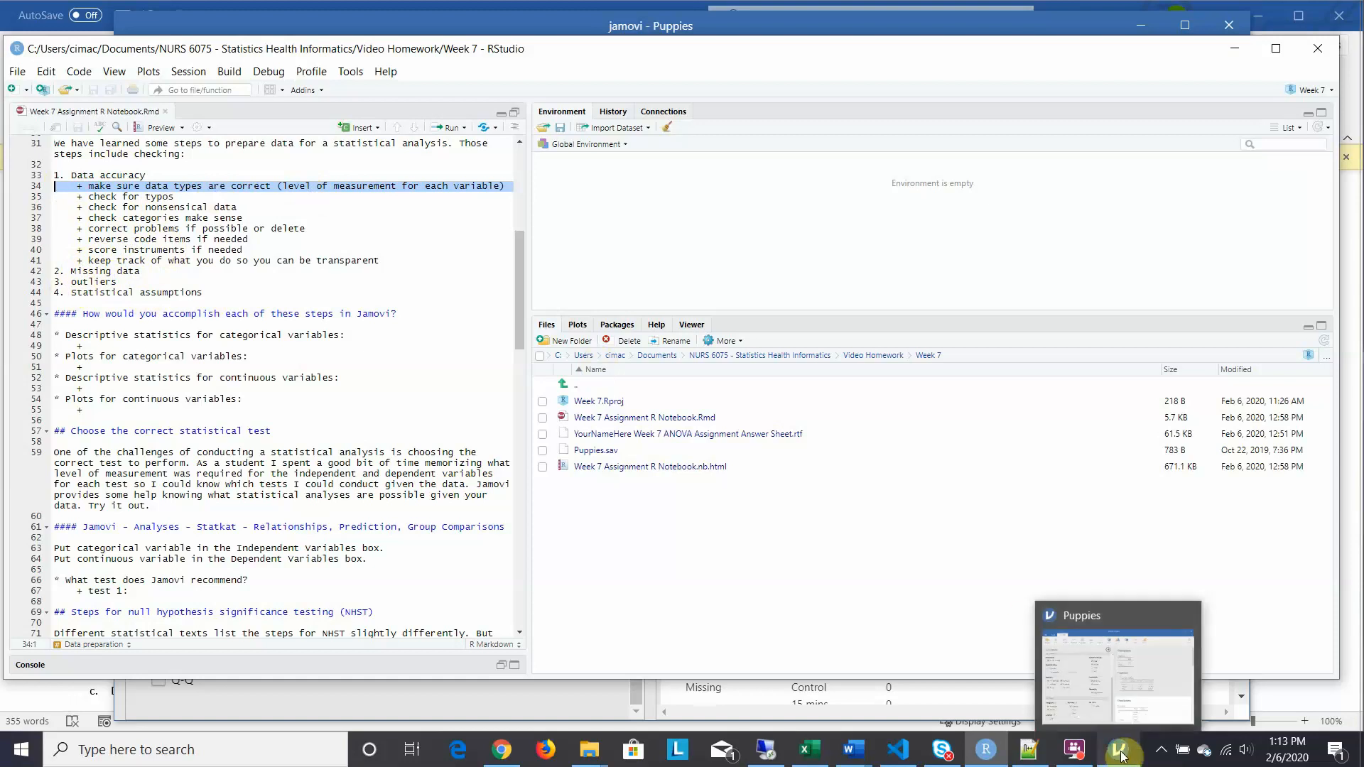
{"action": "left_click", "coordinate": [1120, 753]}
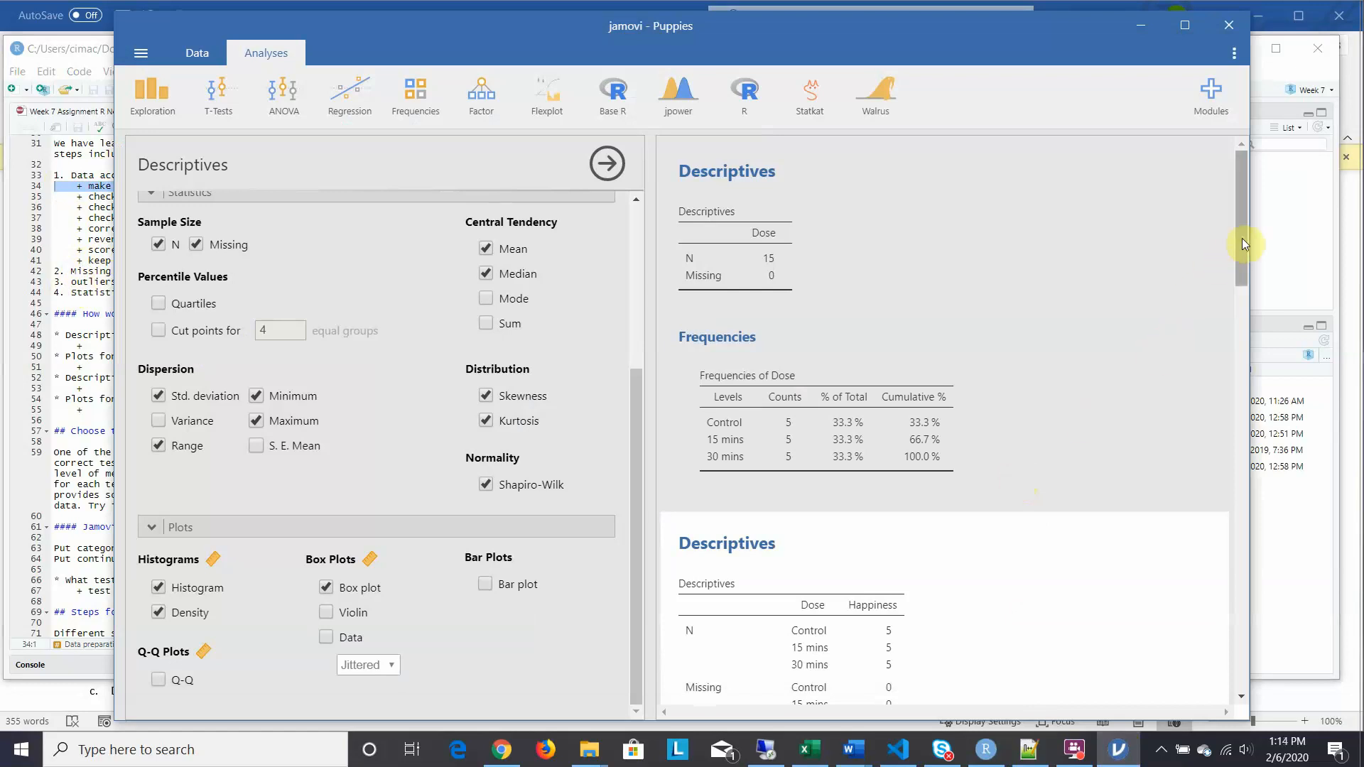
{"action": "left_click_drag", "start_coordinate": [1241, 237], "coordinate": [1213, 453]}
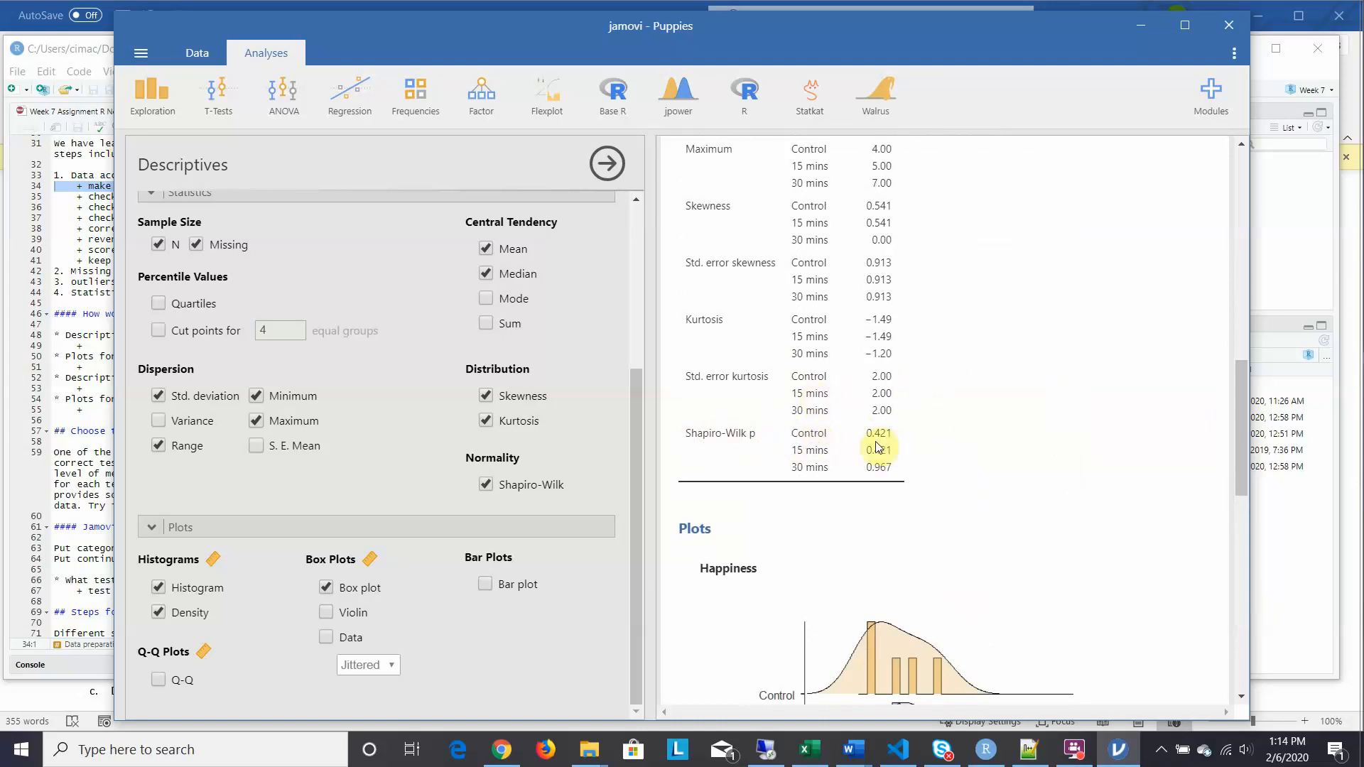
{"action": "left_click", "coordinate": [15, 318]}
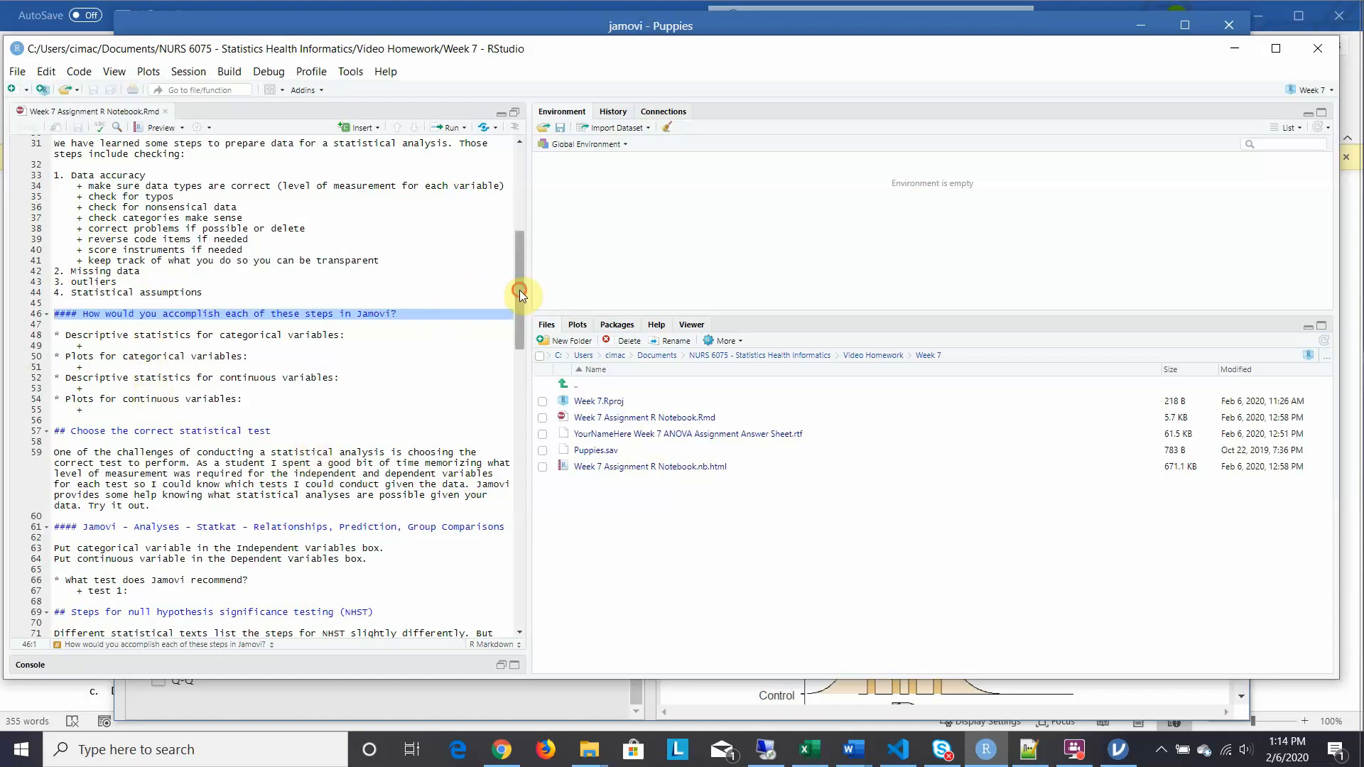
{"action": "left_click_drag", "start_coordinate": [518, 290], "coordinate": [519, 340]}
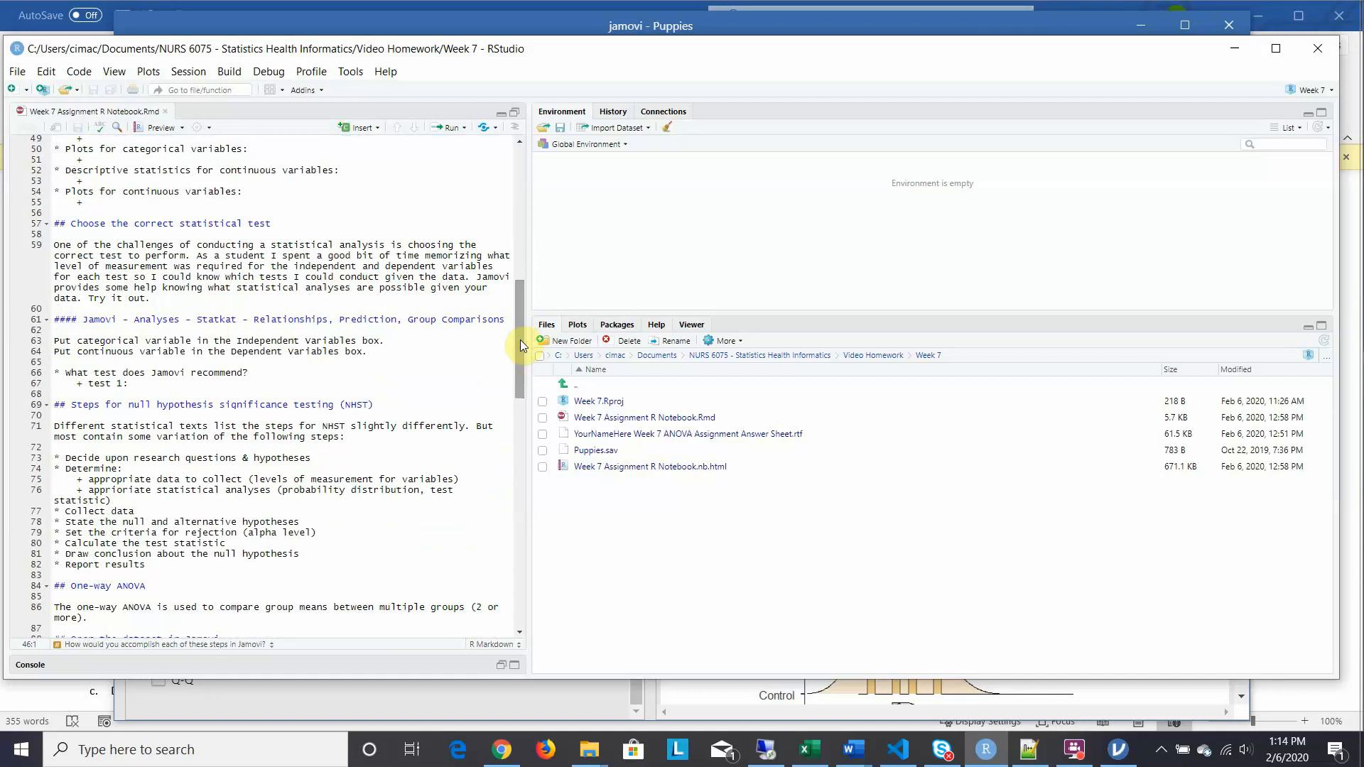
Switch back to jamovi and start Statkat's Relationships, Prediction, and Group Comparisons analysis
{"action": "left_click", "coordinate": [697, 710]}
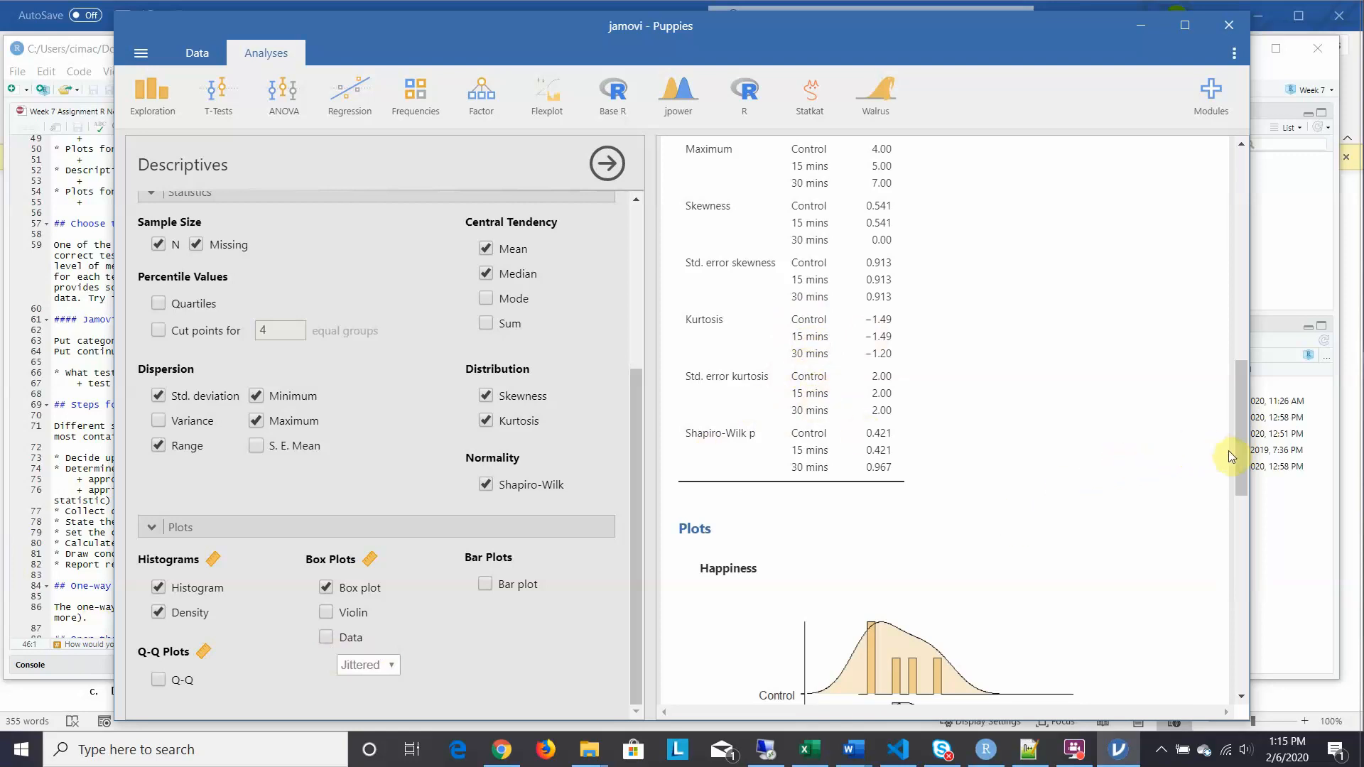
{"action": "left_click_drag", "start_coordinate": [1242, 455], "coordinate": [1229, 374]}
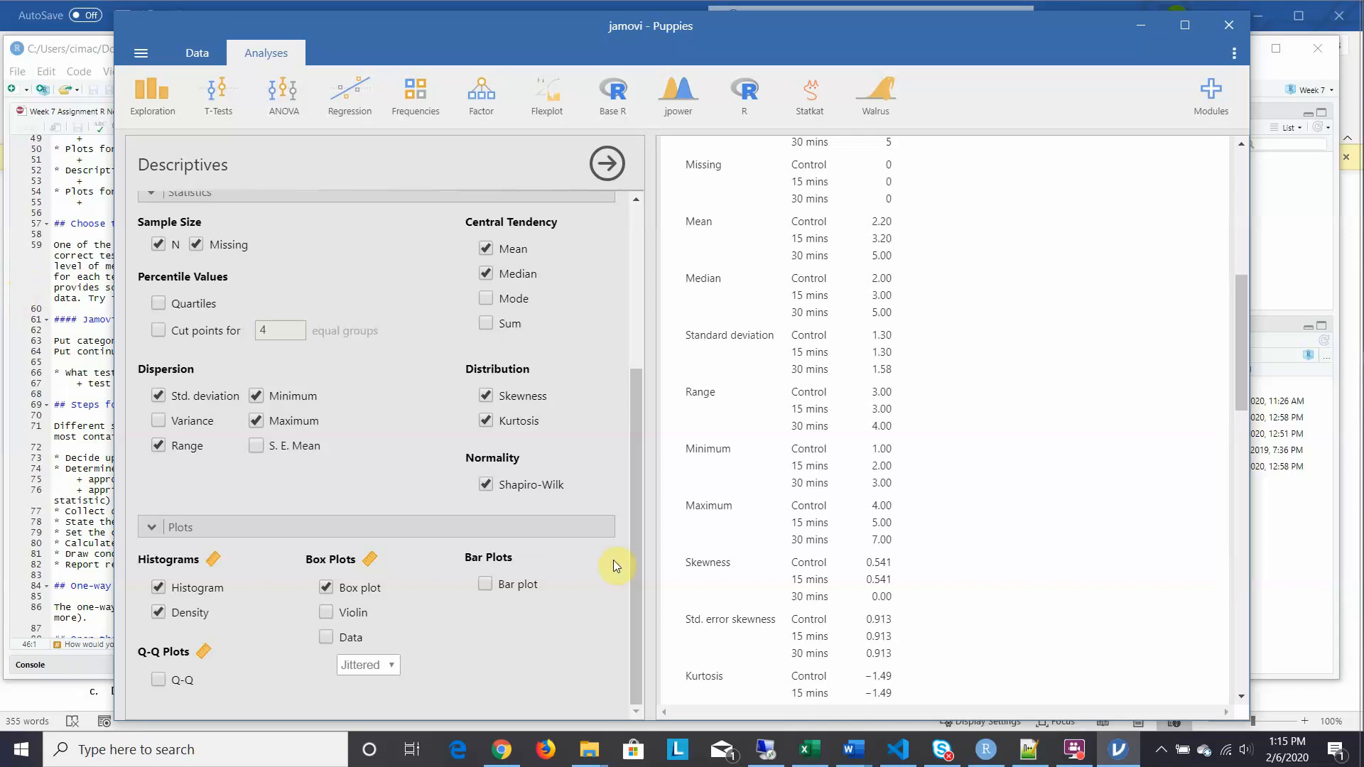
{"action": "left_click", "coordinate": [812, 94]}
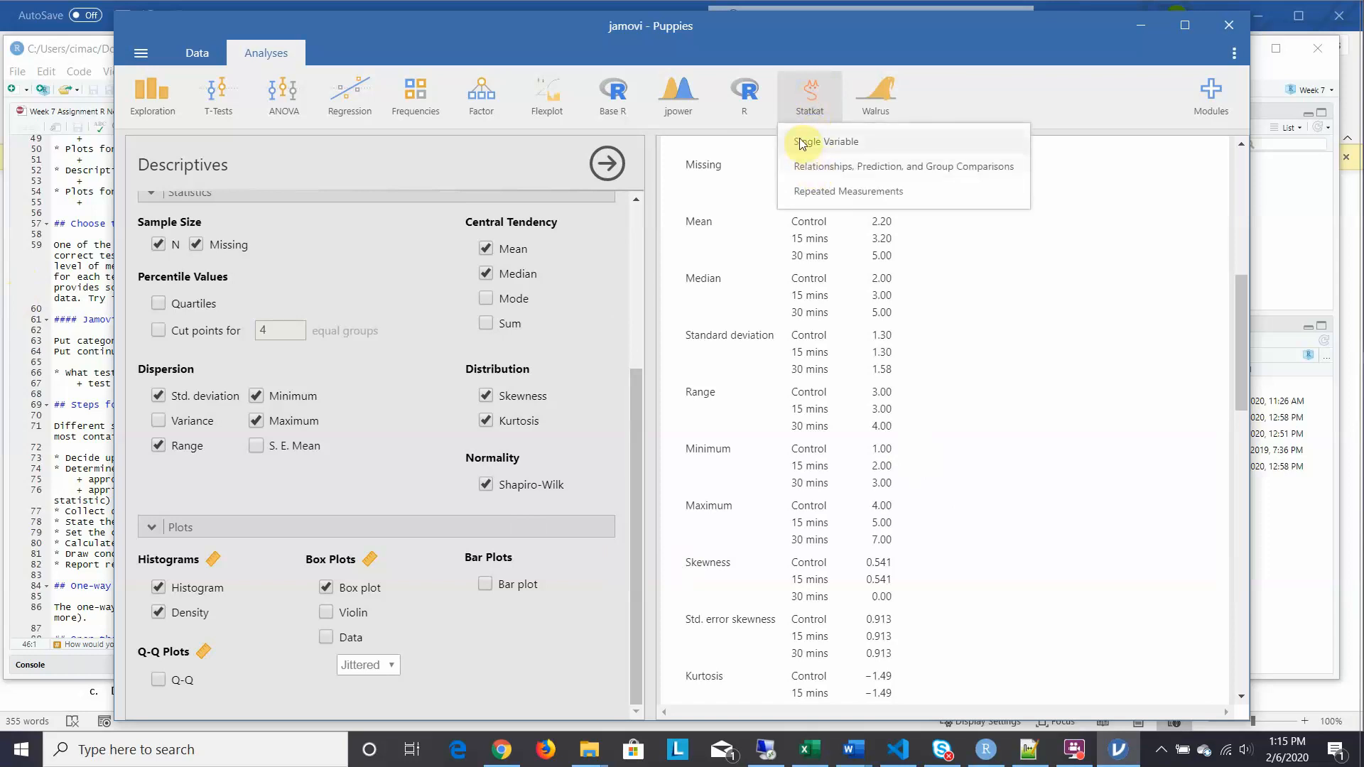
{"action": "left_click", "coordinate": [898, 168]}
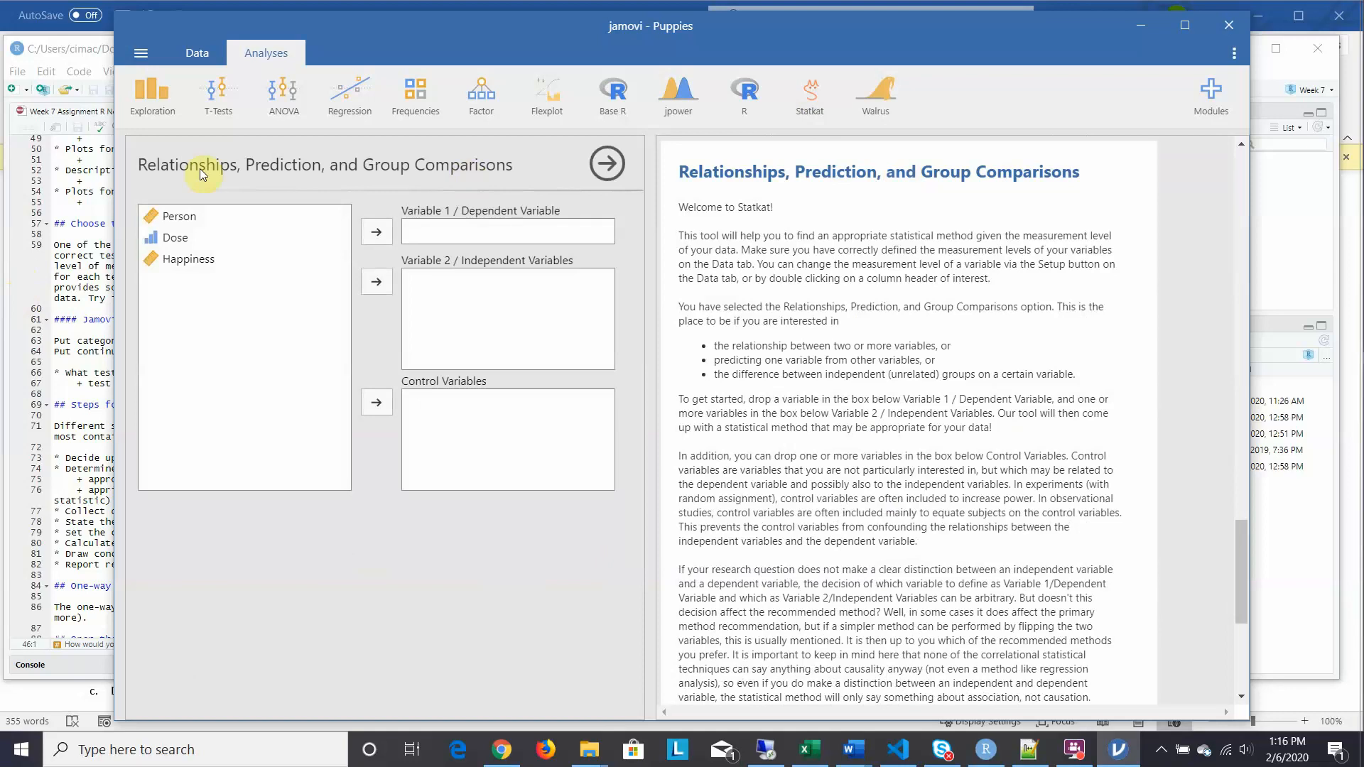
Assign Dose as the independent variable and Happiness as the dependent variable in Statkat, and read the recommended statistical tests
{"action": "left_click", "coordinate": [169, 238]}
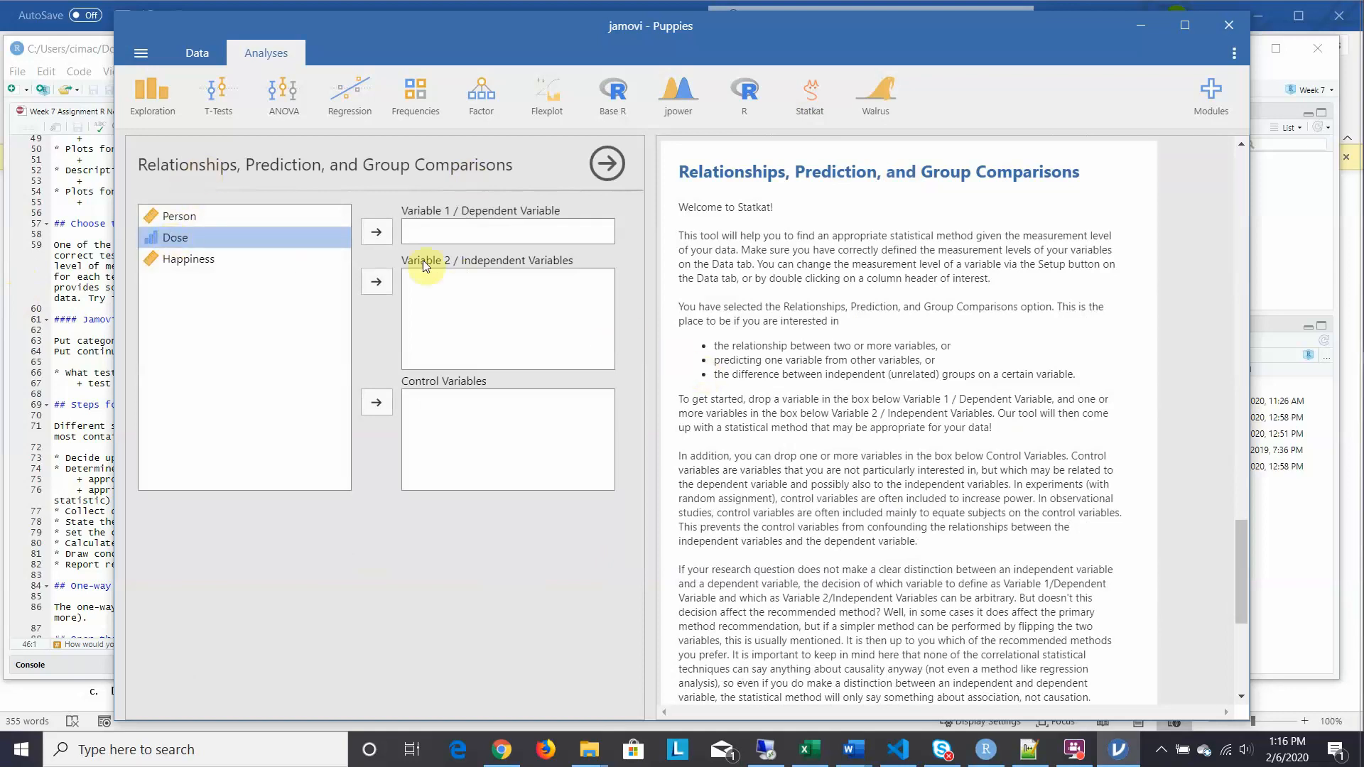
{"action": "left_click", "coordinate": [377, 281]}
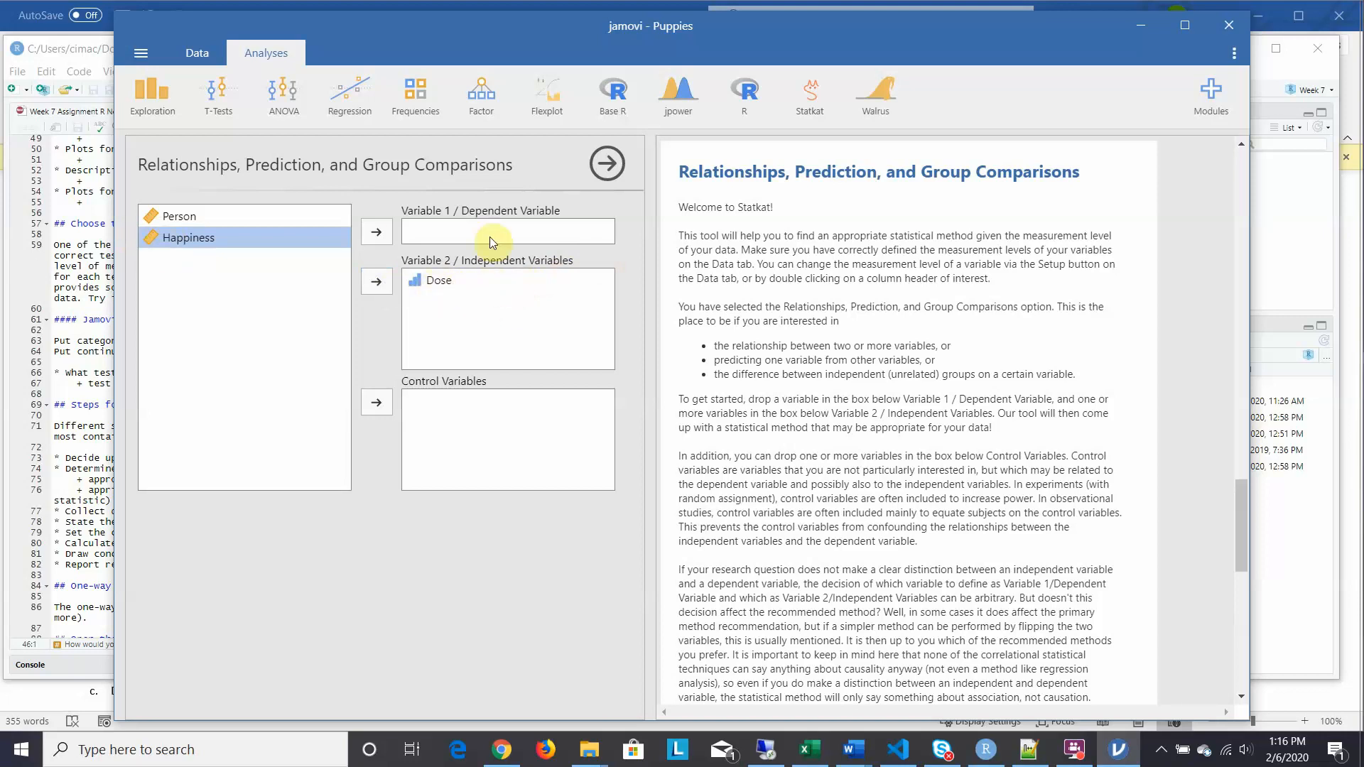
{"action": "left_click", "coordinate": [372, 232]}
{"action": "left_click", "coordinate": [372, 235]}
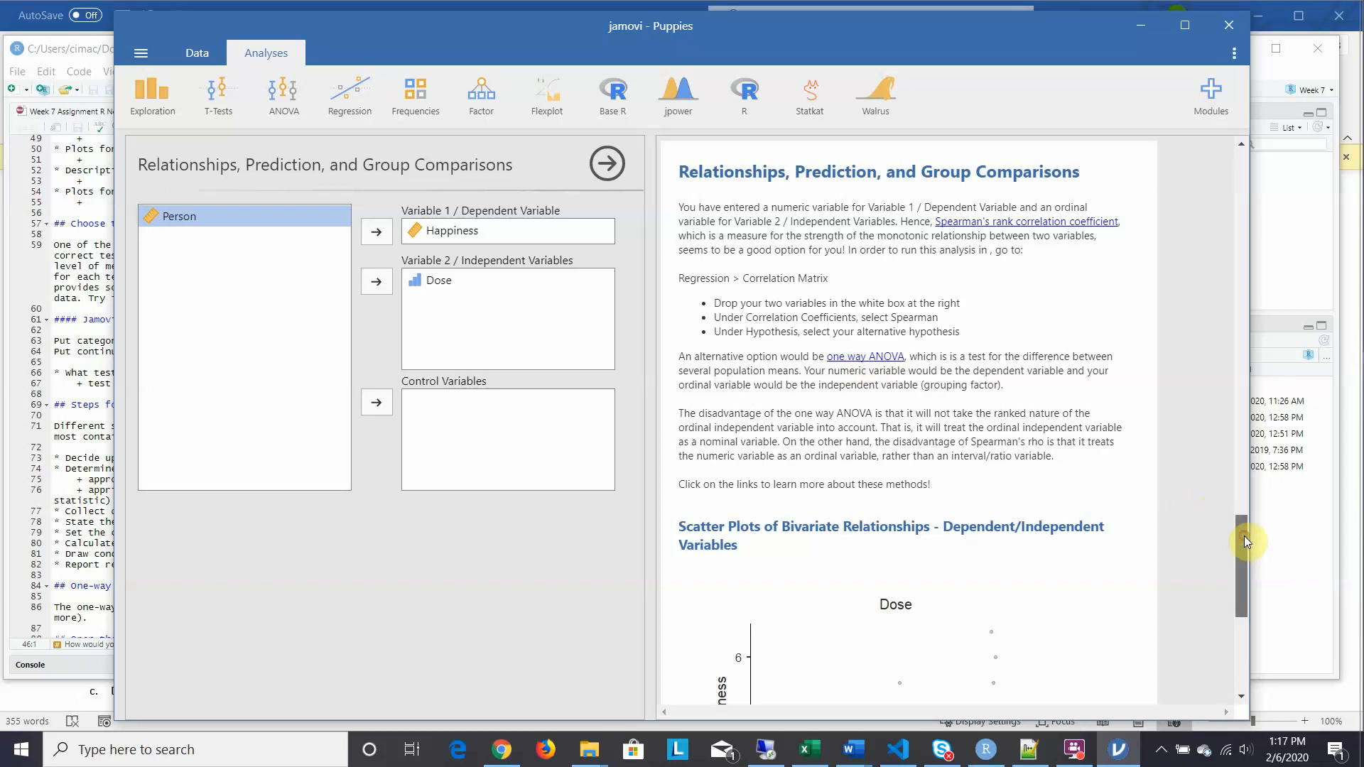
{"action": "mouse_move", "coordinate": [1243, 536]}
{"action": "left_mouse_down"}
{"action": "mouse_move", "coordinate": [1249, 588]}
{"action": "mouse_move", "coordinate": [1233, 450]}
{"action": "mouse_move", "coordinate": [1231, 545]}
{"action": "left_mouse_up"}
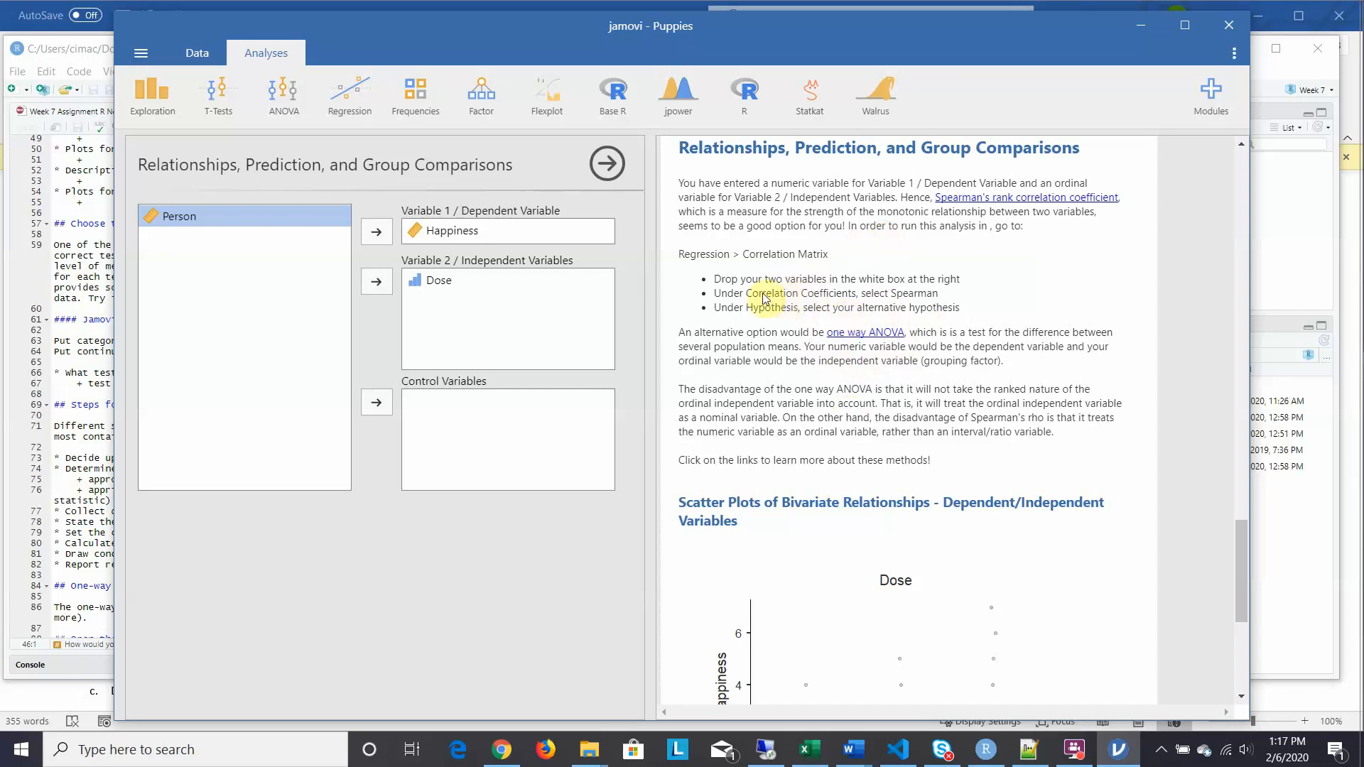
Look over the available ANOVA variants and add a Robust ANOVA from the Walrus module
{"action": "left_click", "coordinate": [281, 96]}
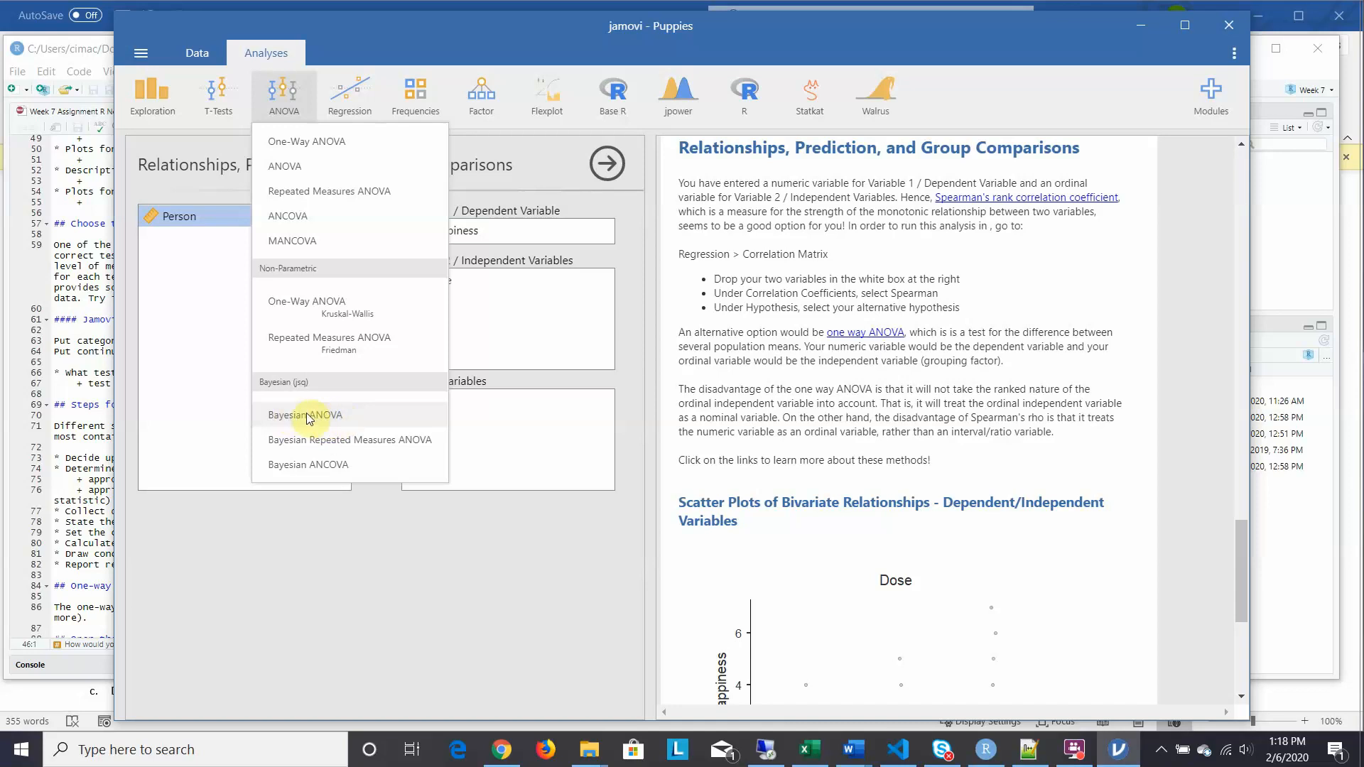
{"action": "left_click", "coordinate": [885, 108]}
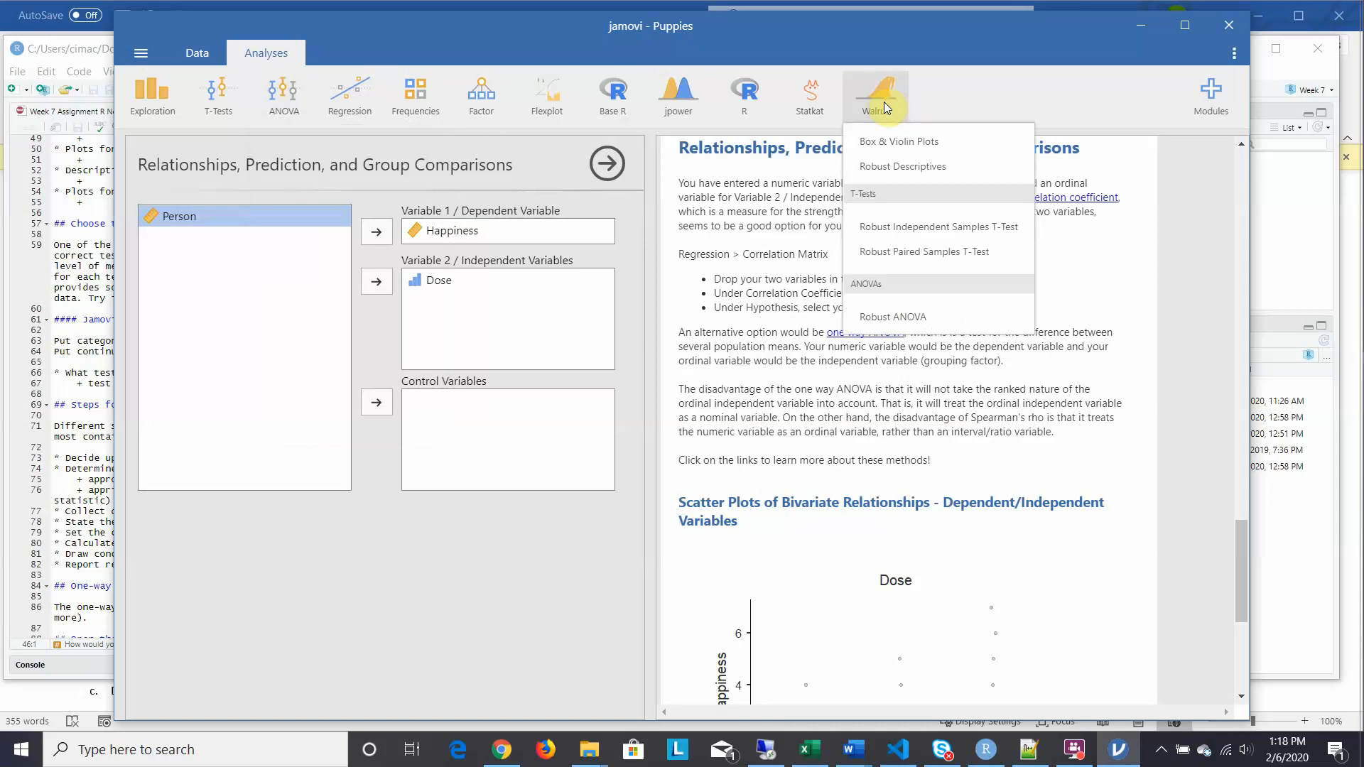
{"action": "left_click", "coordinate": [908, 320]}
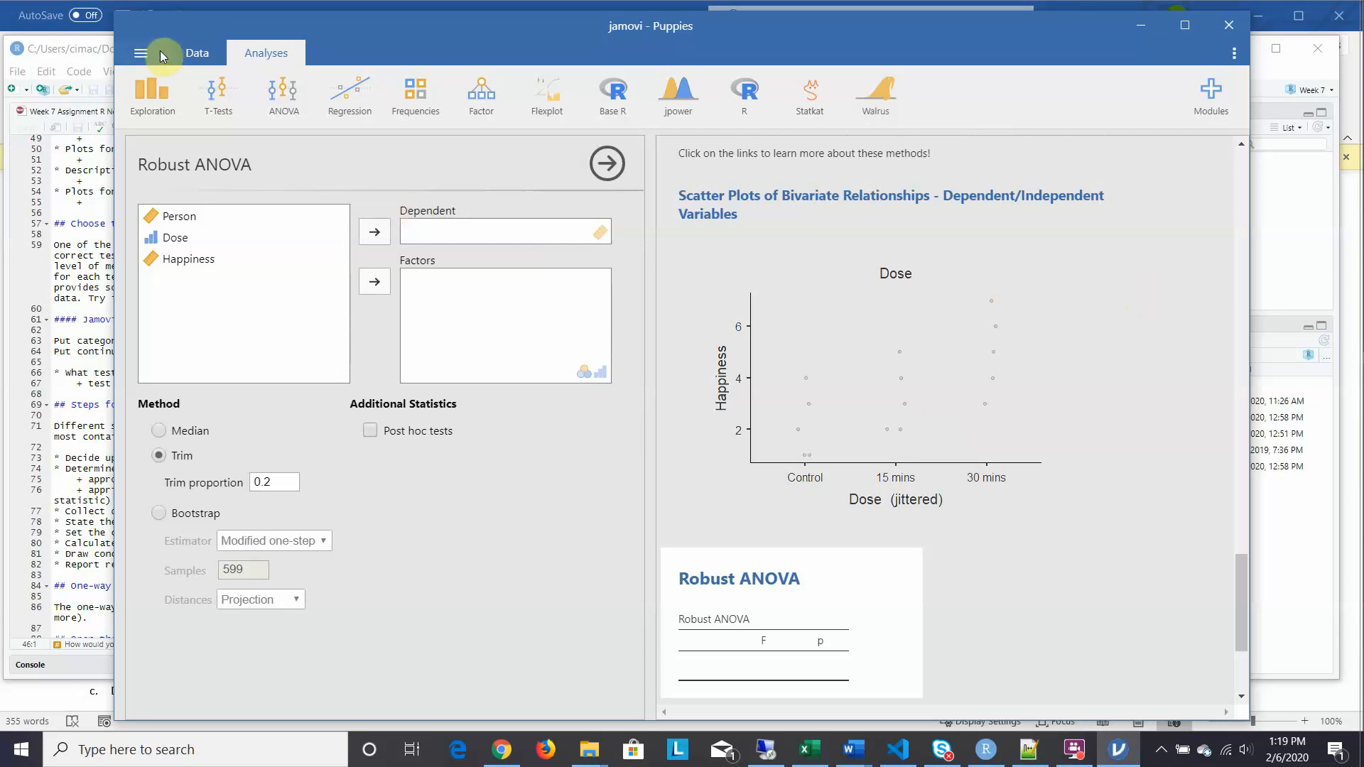
Add a One-Way ANOVA analysis and remove the empty Robust ANOVA from the results
{"action": "left_click", "coordinate": [278, 91]}
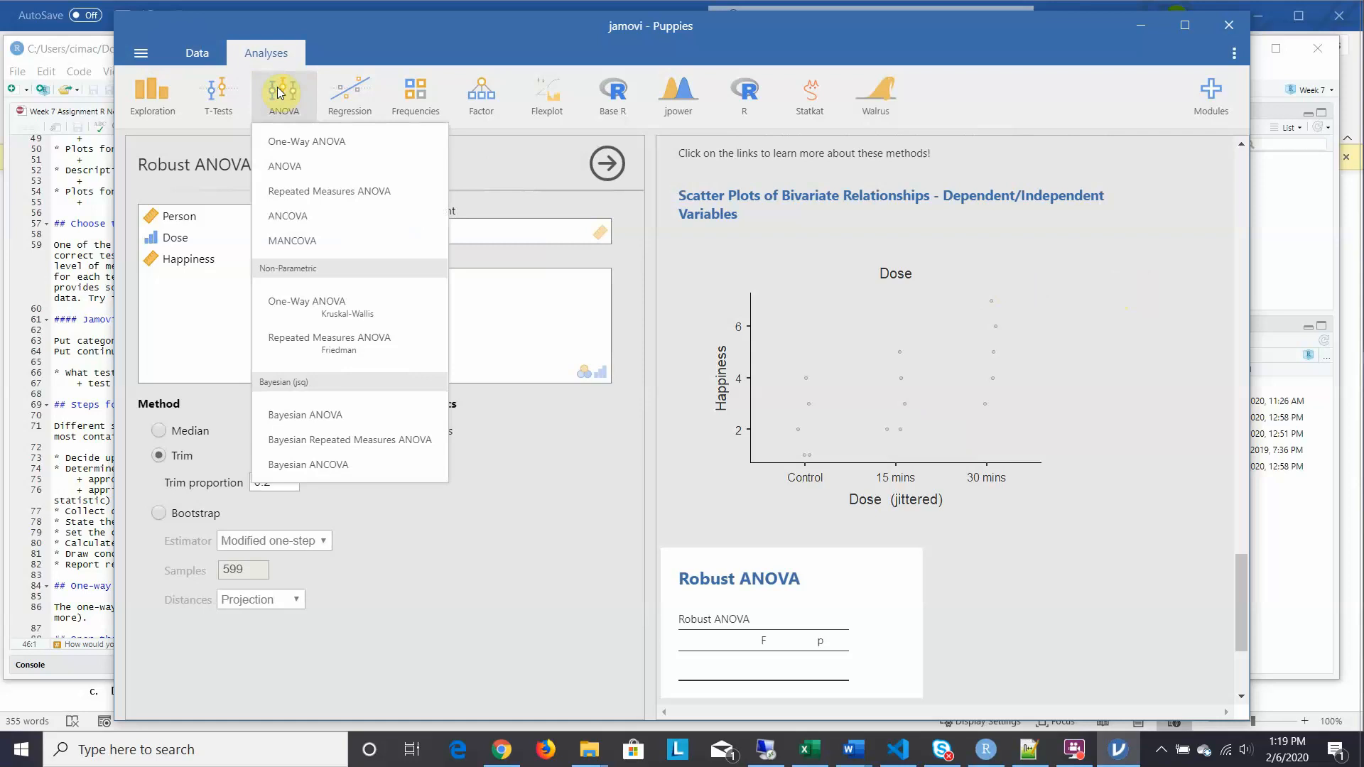
{"action": "left_click", "coordinate": [300, 135]}
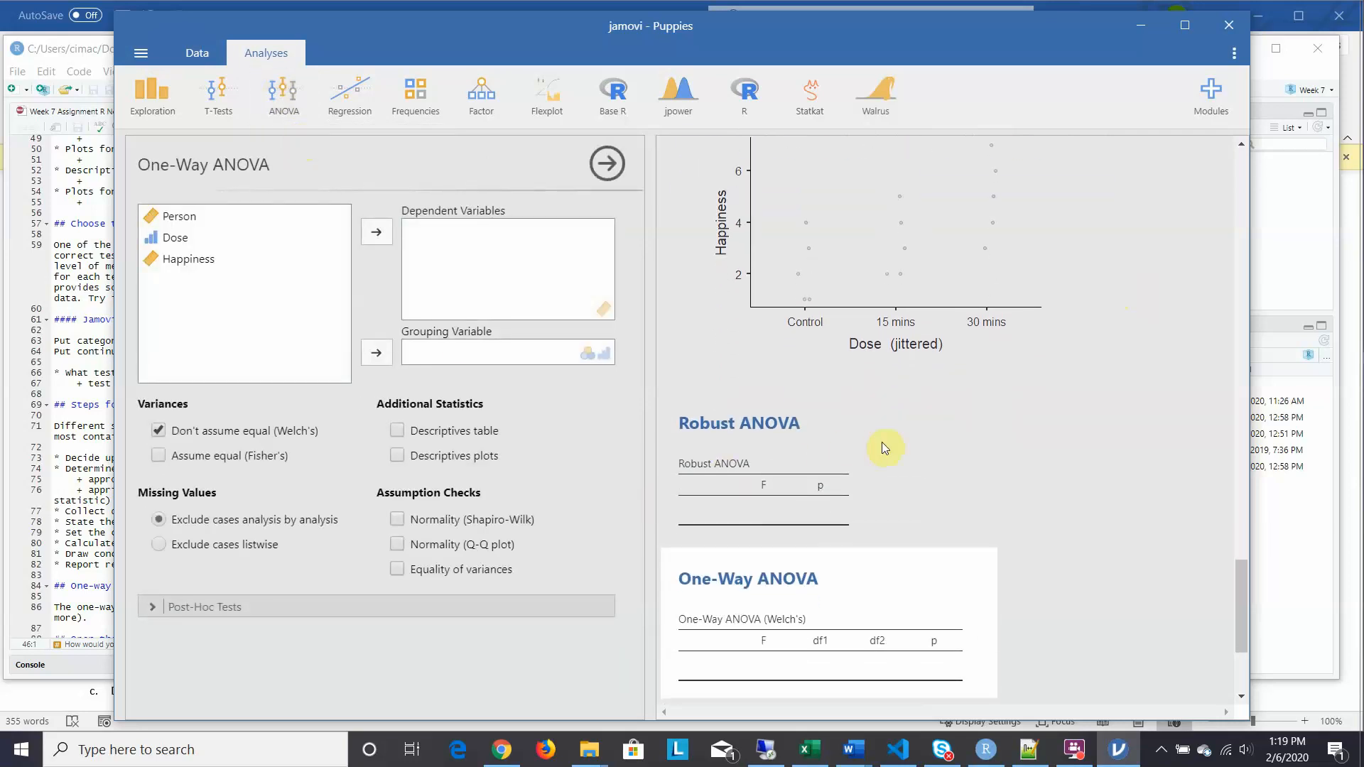
{"action": "left_click", "coordinate": [786, 420]}
{"action": "right_click", "coordinate": [785, 421]}
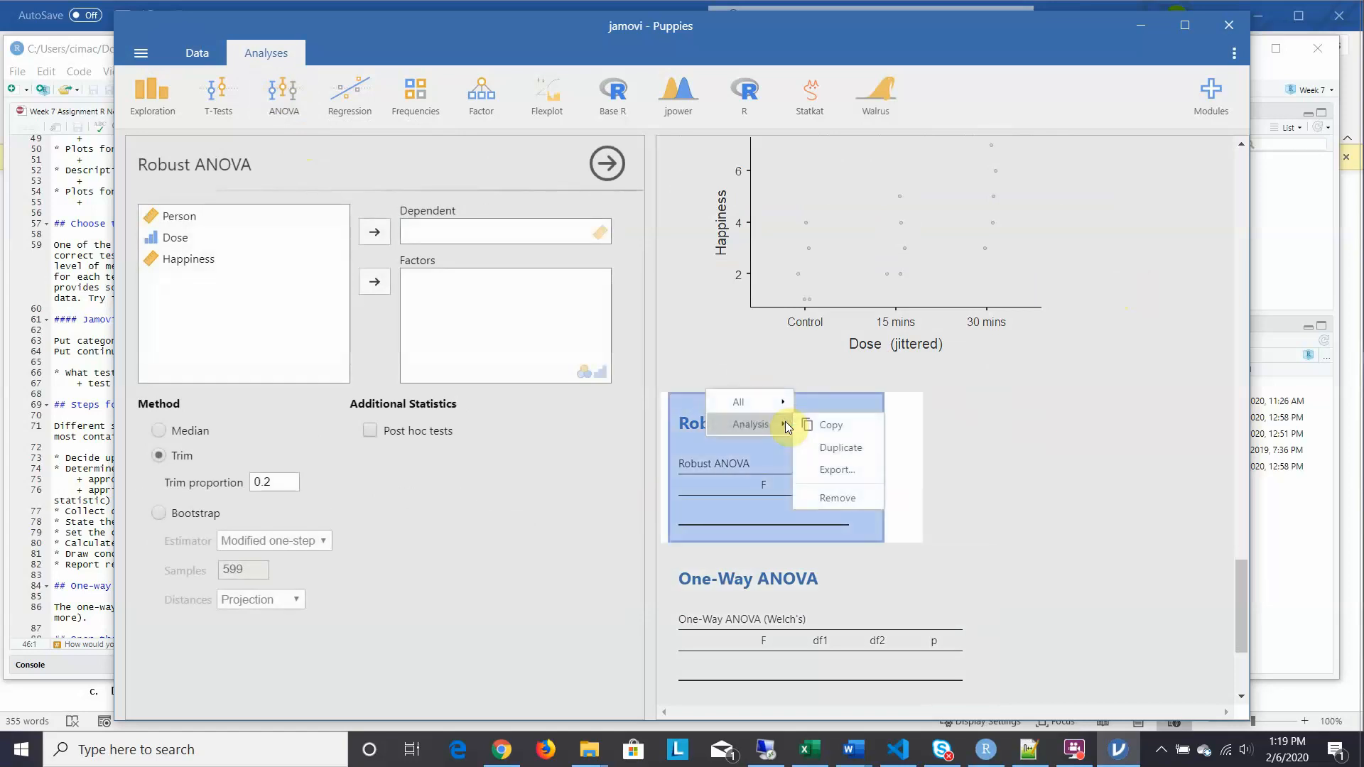
{"action": "left_click", "coordinate": [826, 498]}
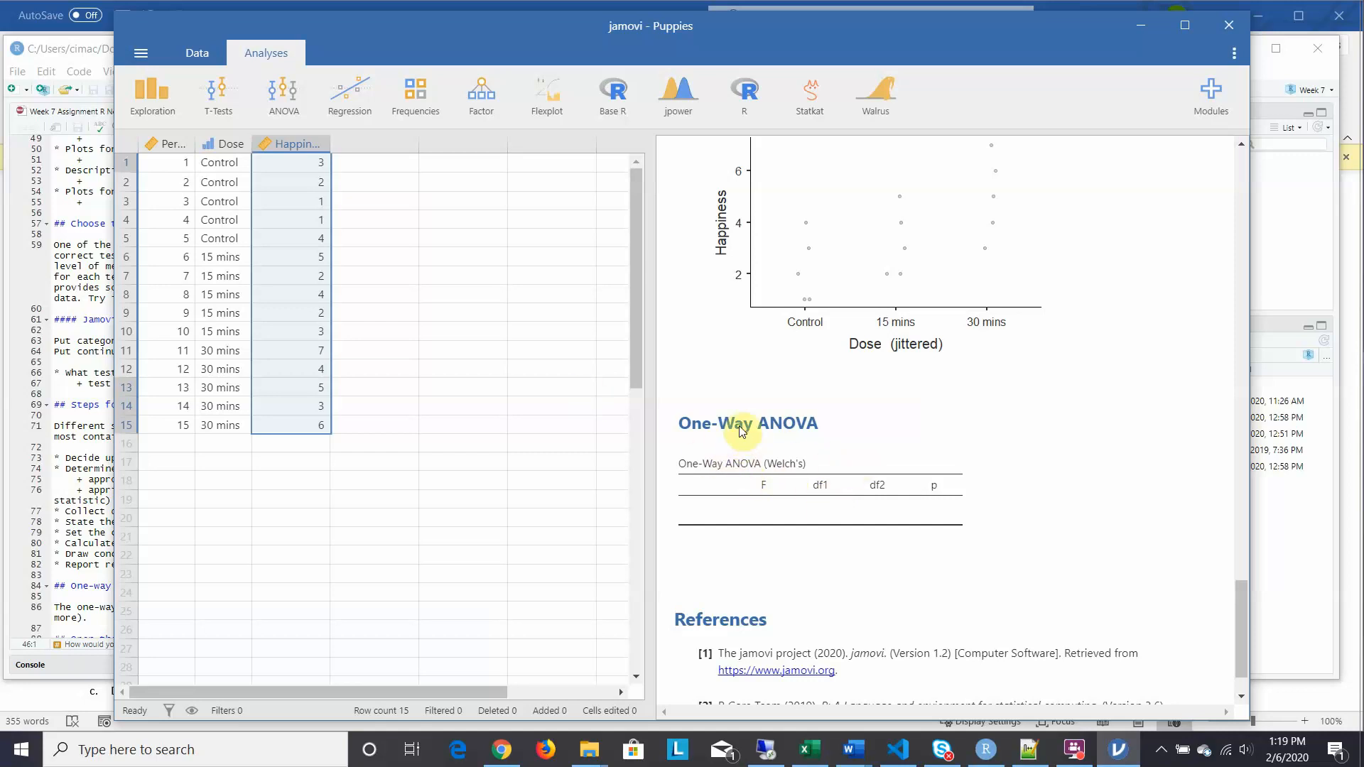
Create another One-Way ANOVA with Happiness as the dependent variable and Dose as the grouping variable
{"action": "left_click", "coordinate": [283, 108]}
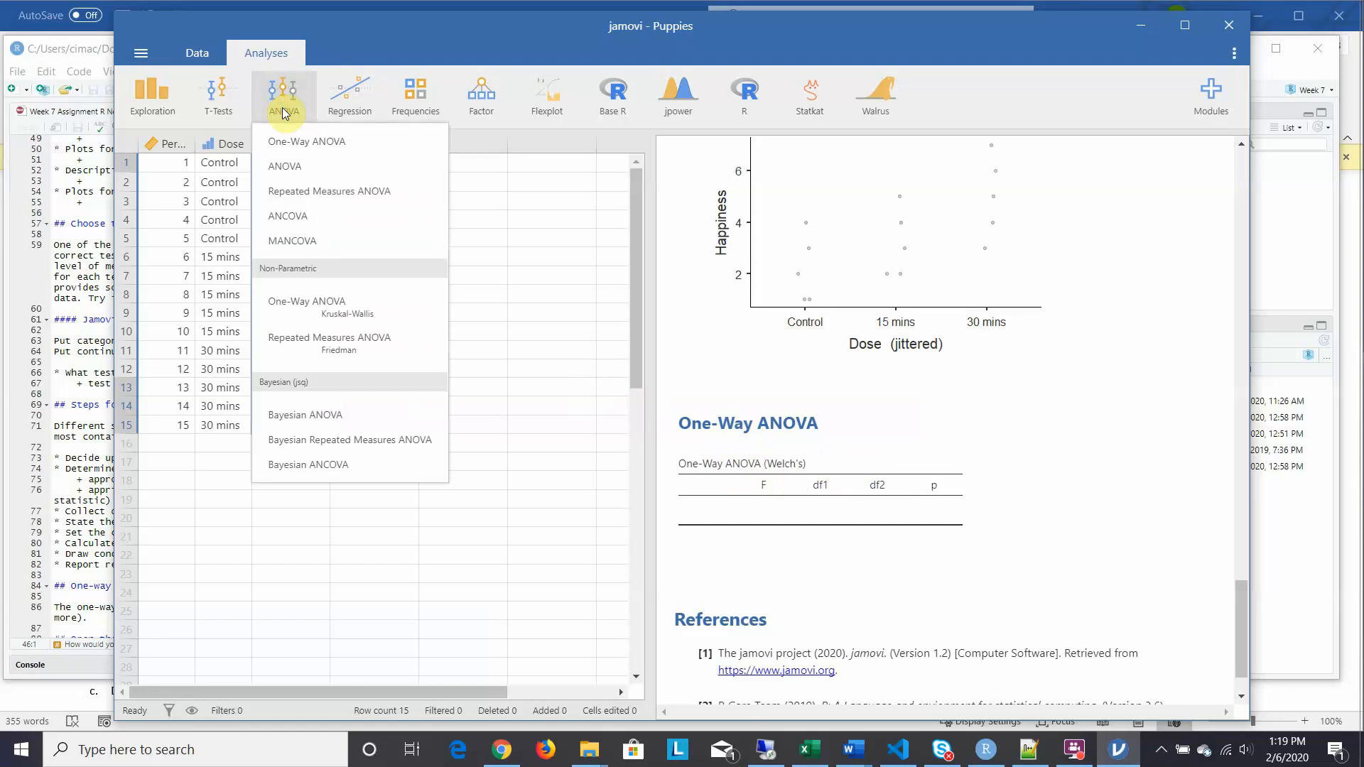
{"action": "left_click", "coordinate": [291, 140]}
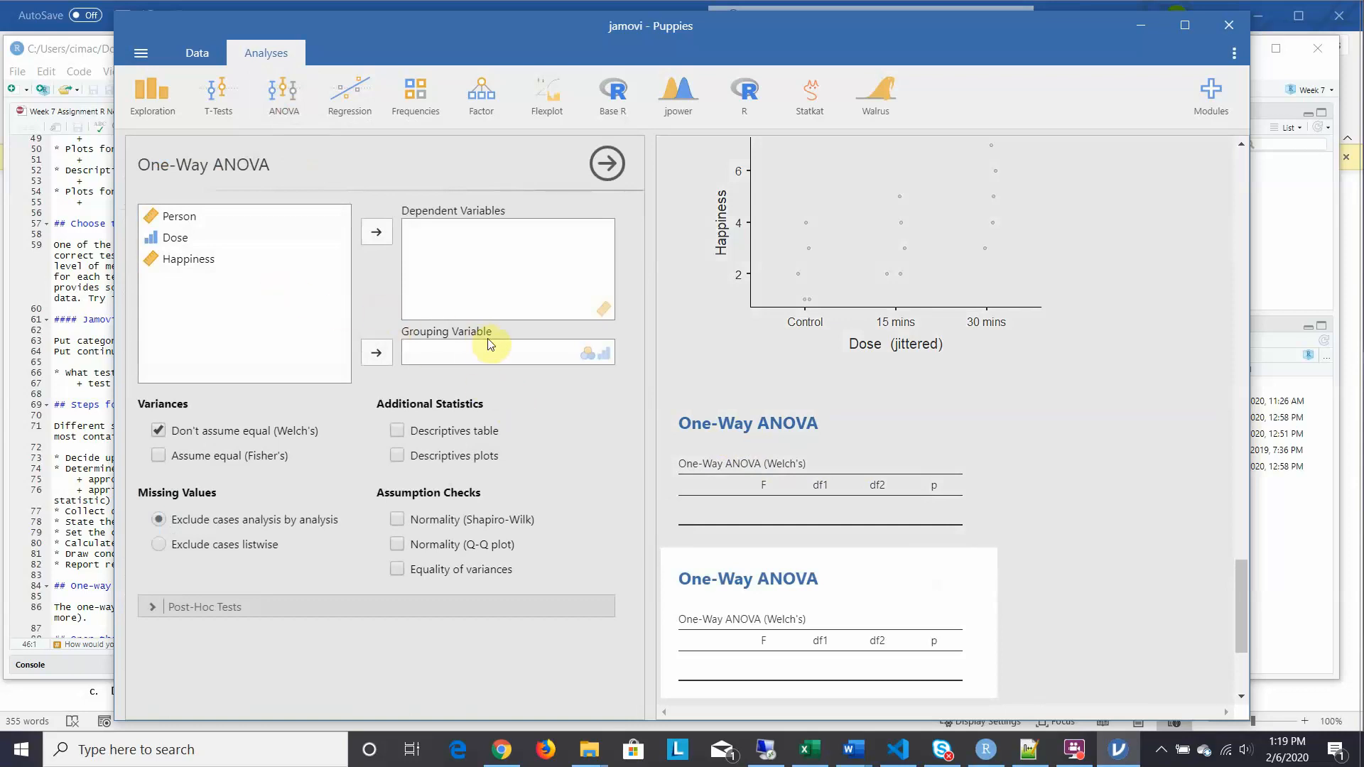
{"action": "left_click", "coordinate": [175, 242]}
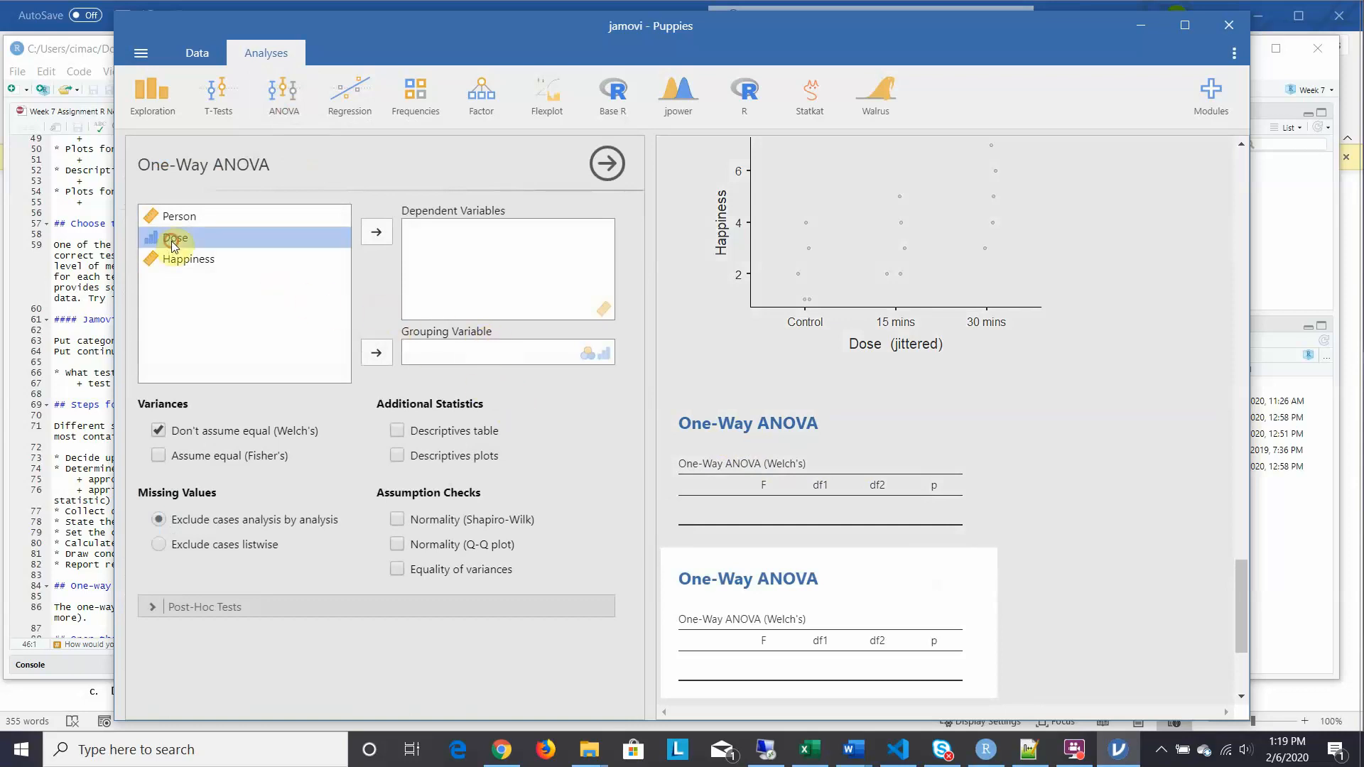
{"action": "left_click", "coordinate": [376, 353]}
{"action": "left_click", "coordinate": [377, 234]}
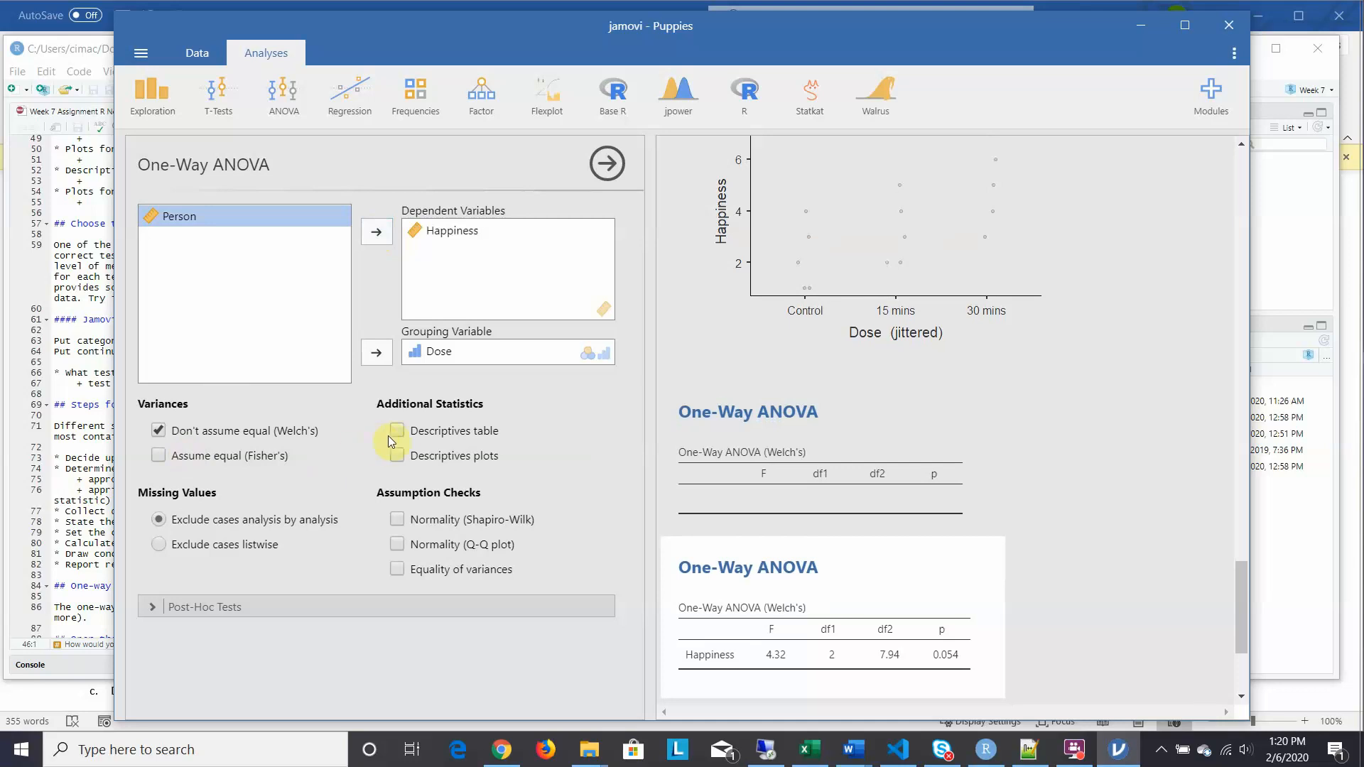
Add the descriptives table and plots plus the Shapiro-Wilk, Q-Q plot and equality of variances checks to the One-Way ANOVA, and review the results
{"action": "left_click", "coordinate": [397, 455]}
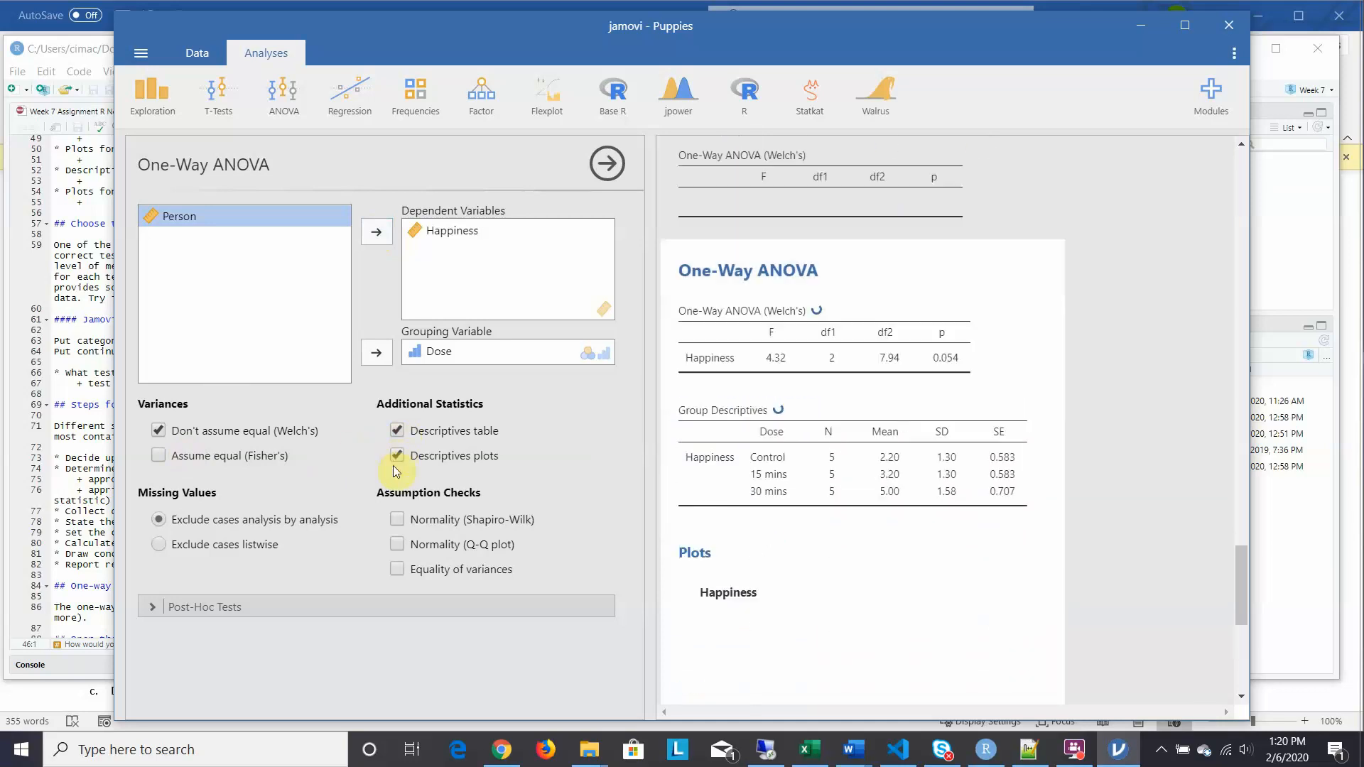
{"action": "left_click", "coordinate": [395, 521]}
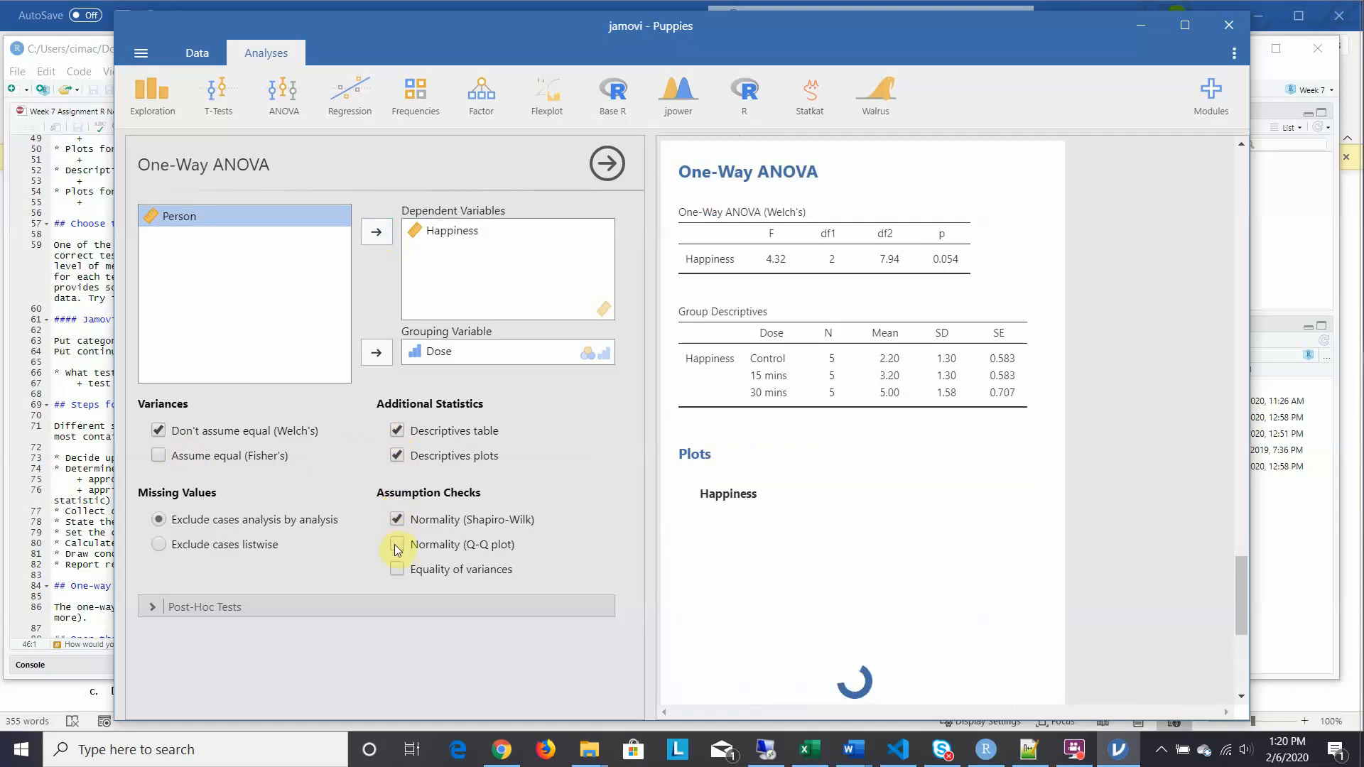
{"action": "left_click", "coordinate": [395, 545]}
{"action": "left_click", "coordinate": [396, 569]}
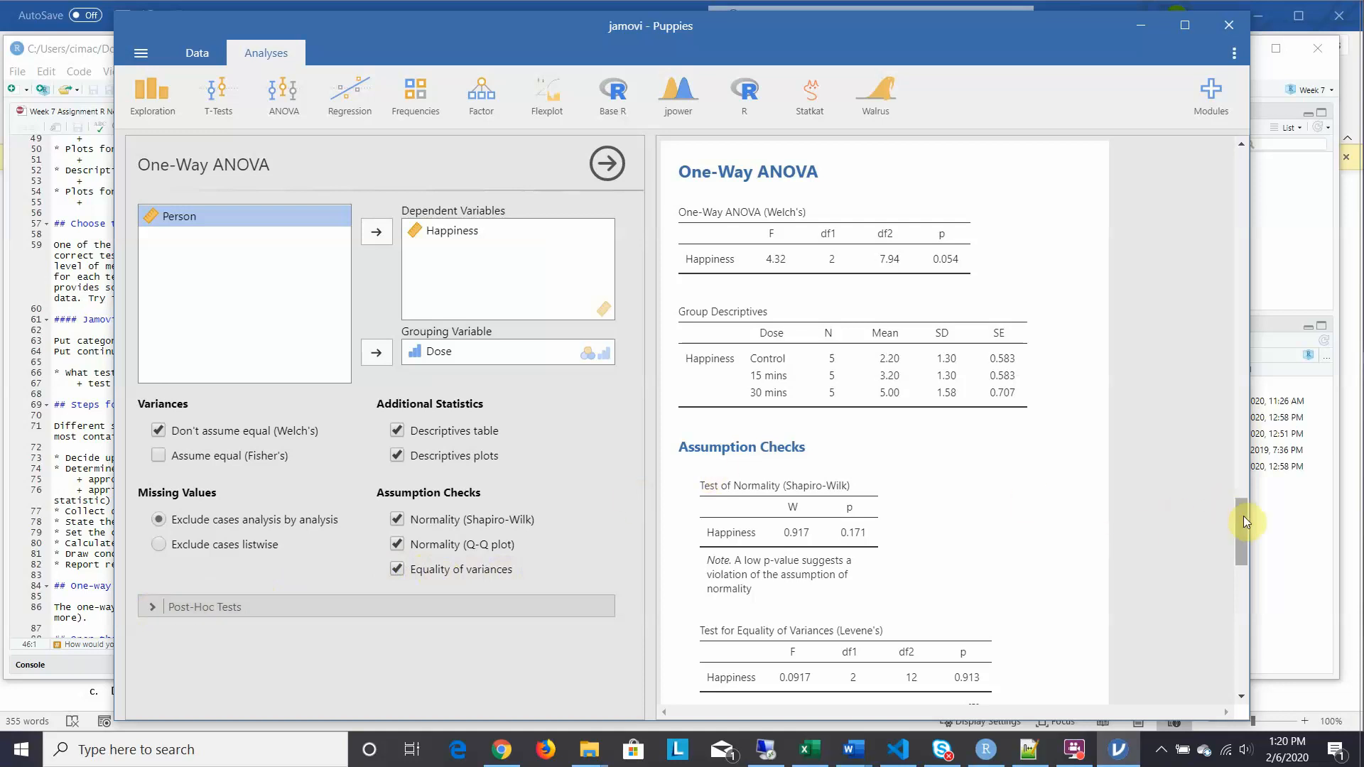
{"action": "mouse_move", "coordinate": [1243, 521]}
{"action": "left_mouse_down"}
{"action": "mouse_move", "coordinate": [1244, 557]}
{"action": "mouse_move", "coordinate": [1237, 520]}
{"action": "mouse_move", "coordinate": [1237, 537]}
{"action": "left_mouse_up"}
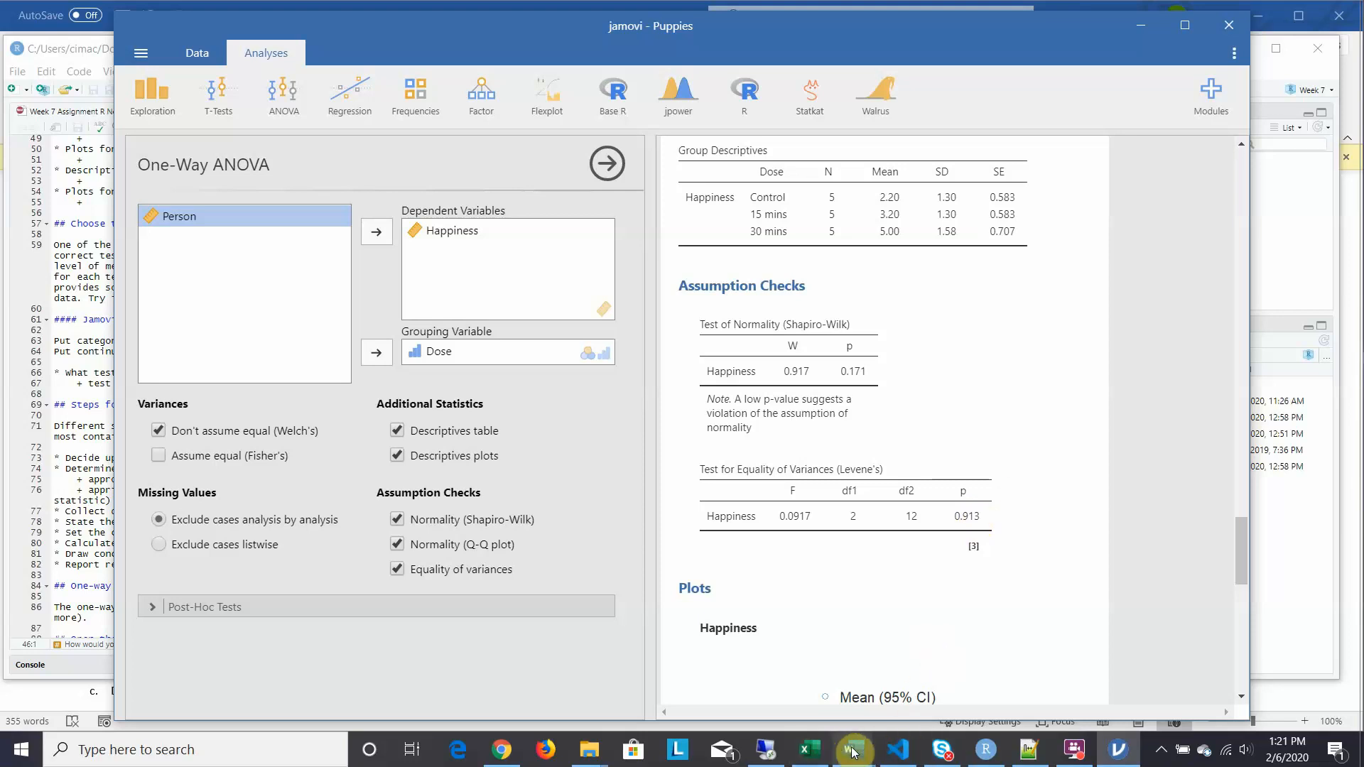
Switch to the ANOVA answer sheet in Word and read through the null hypothesis testing and reporting questions
{"action": "mouse_move", "coordinate": [852, 752]}
{"action": "left_click", "coordinate": [901, 679]}
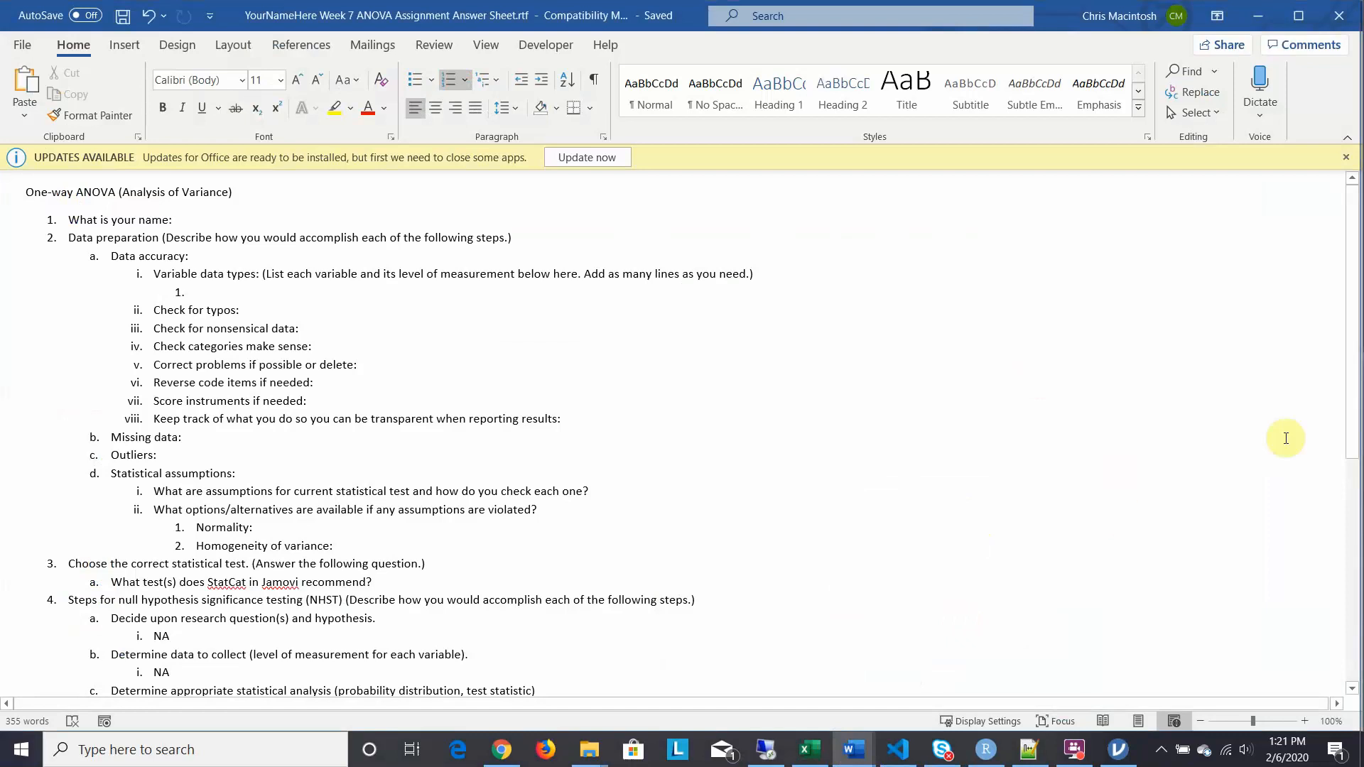
{"action": "left_click_drag", "start_coordinate": [1351, 422], "coordinate": [1357, 602]}
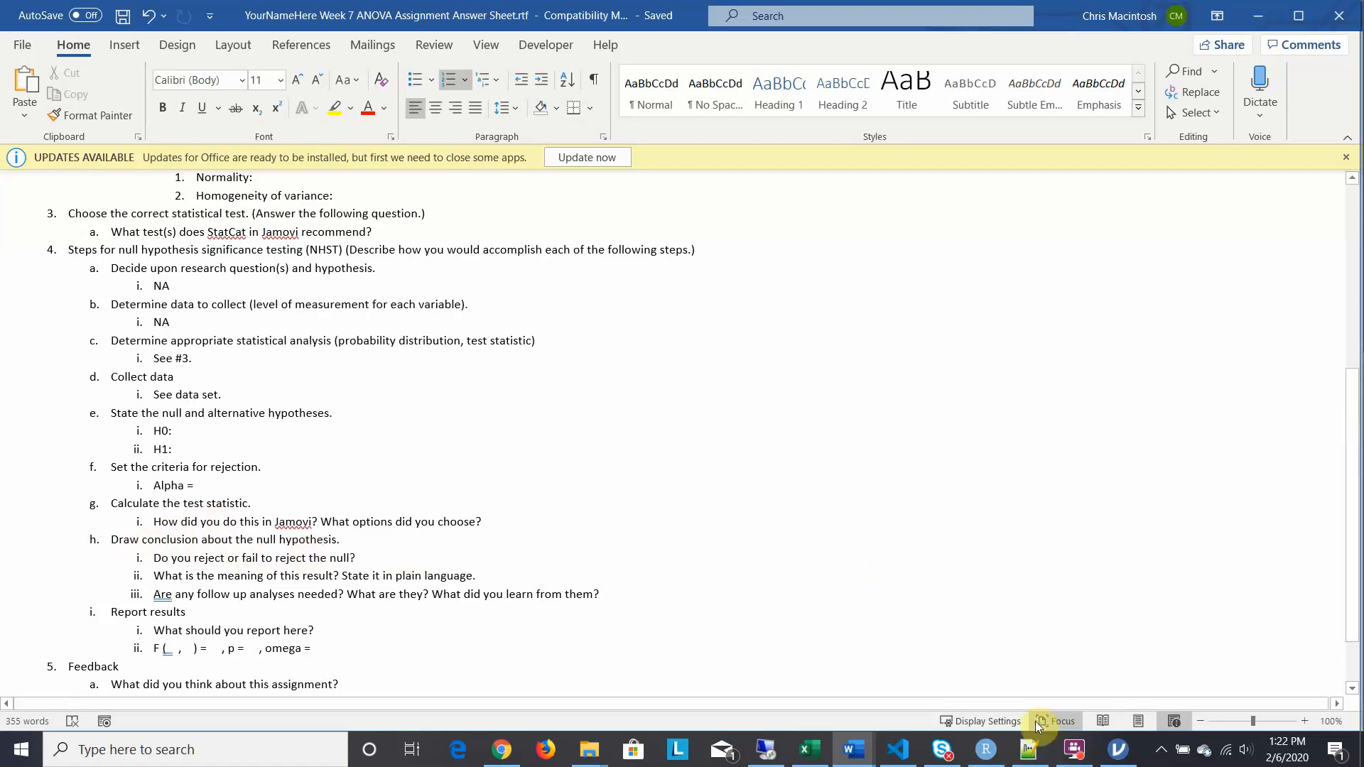
Return to jamovi, add Fisher's equal-variances test alongside Welch's in the One-Way ANOVA, and examine the F test results
{"action": "left_click", "coordinate": [1114, 751]}
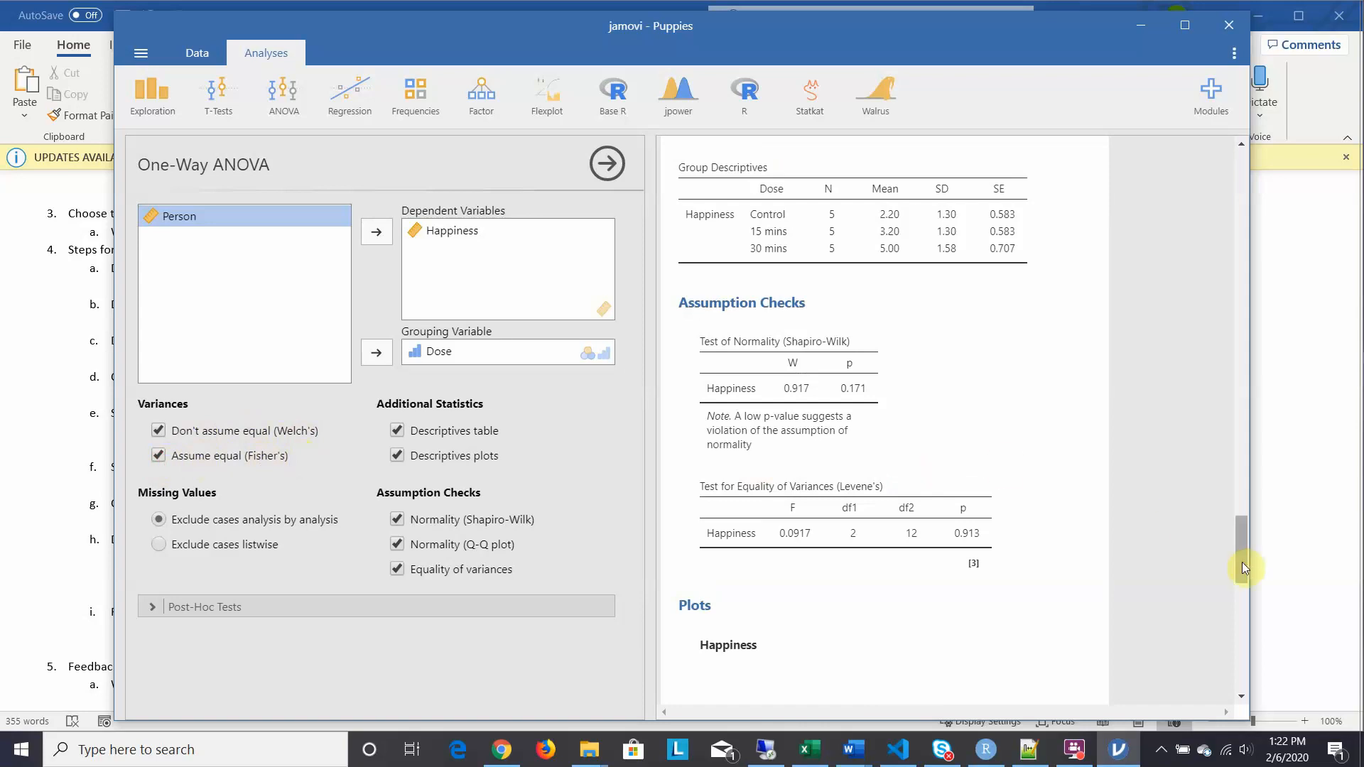
{"action": "mouse_move", "coordinate": [1245, 562]}
{"action": "left_mouse_down"}
{"action": "mouse_move", "coordinate": [1241, 527]}
{"action": "mouse_move", "coordinate": [1242, 544]}
{"action": "left_mouse_up"}
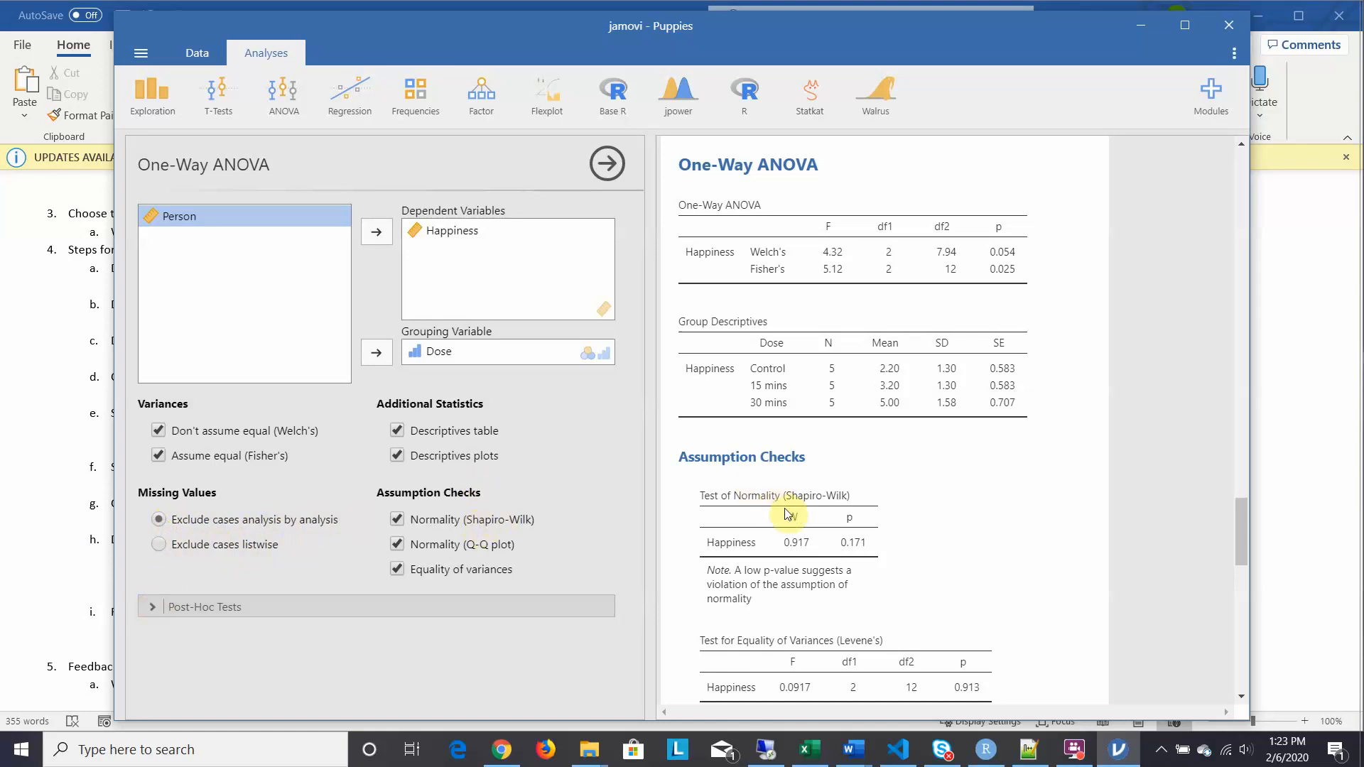
Expand the post-hoc options of the One-Way ANOVA and choose the Tukey (equal variances) test
{"action": "left_click", "coordinate": [154, 605]}
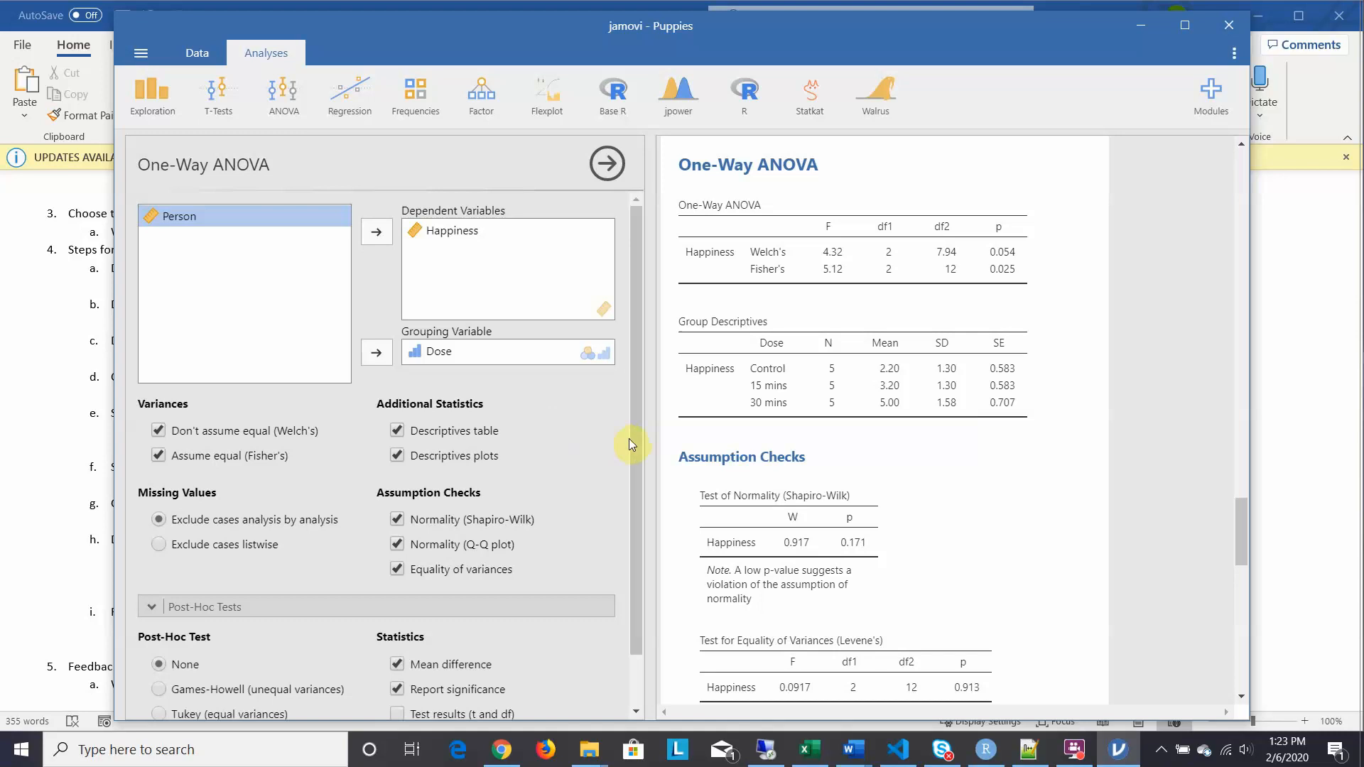
{"action": "left_click_drag", "start_coordinate": [635, 440], "coordinate": [636, 504]}
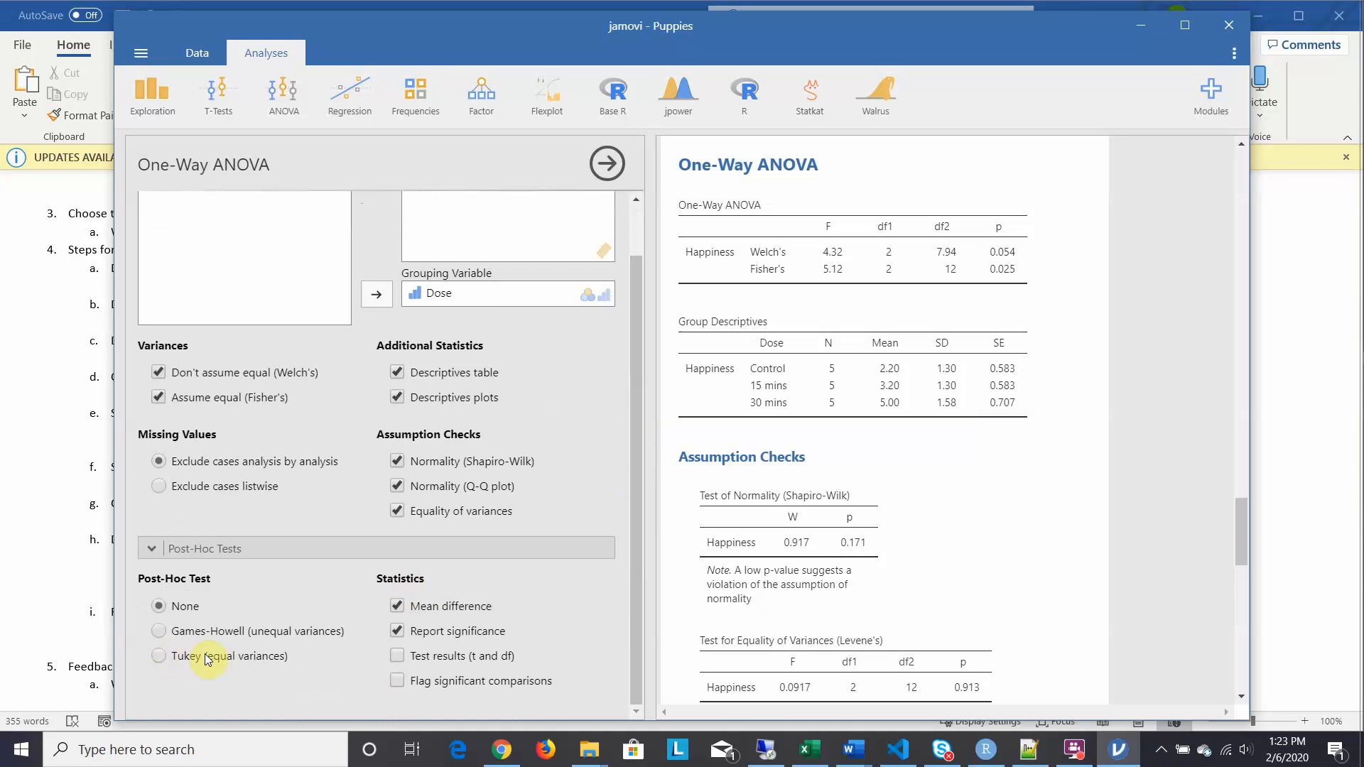
{"action": "left_click", "coordinate": [159, 655]}
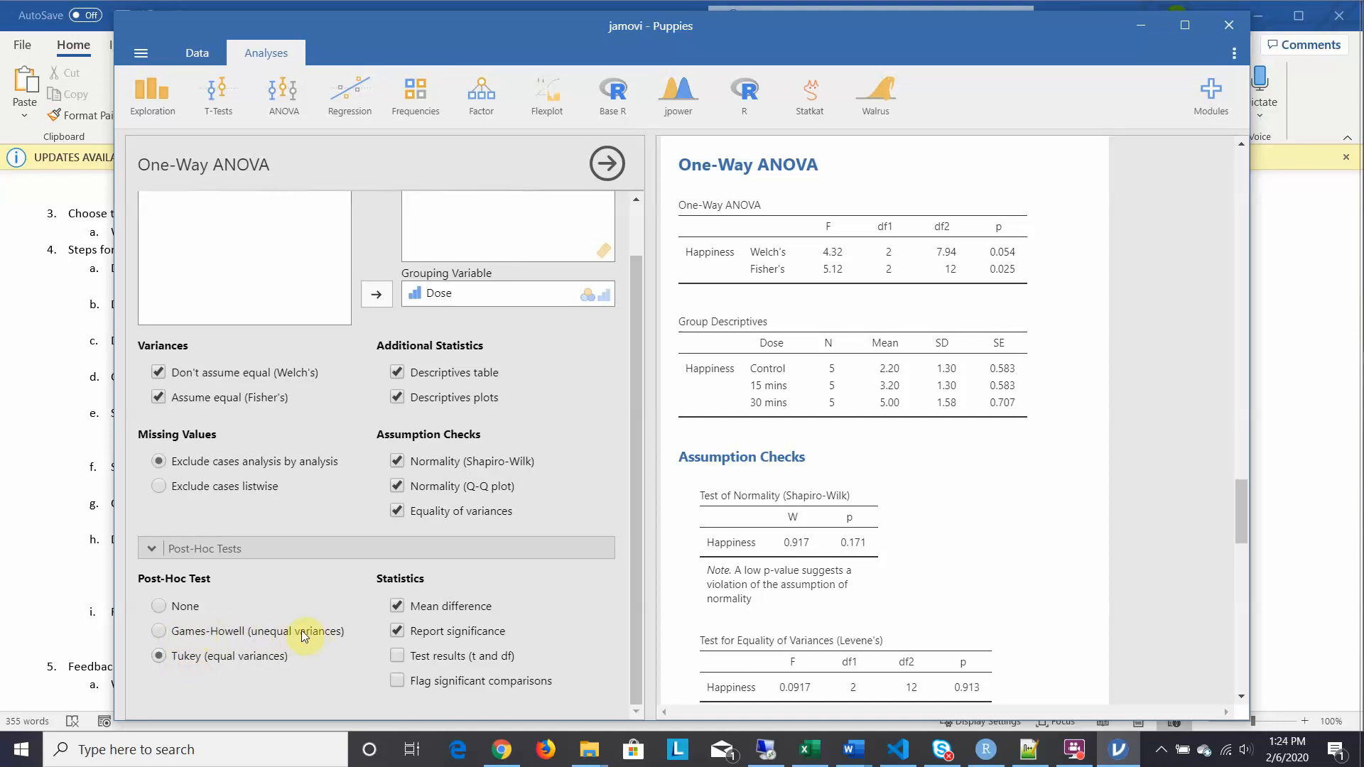
Keep the Tukey (equal variances) post-hoc test and add the test results (t and df) and flagged significant comparisons
{"action": "left_click", "coordinate": [157, 630]}
{"action": "left_click", "coordinate": [157, 654]}
{"action": "left_click", "coordinate": [396, 679]}
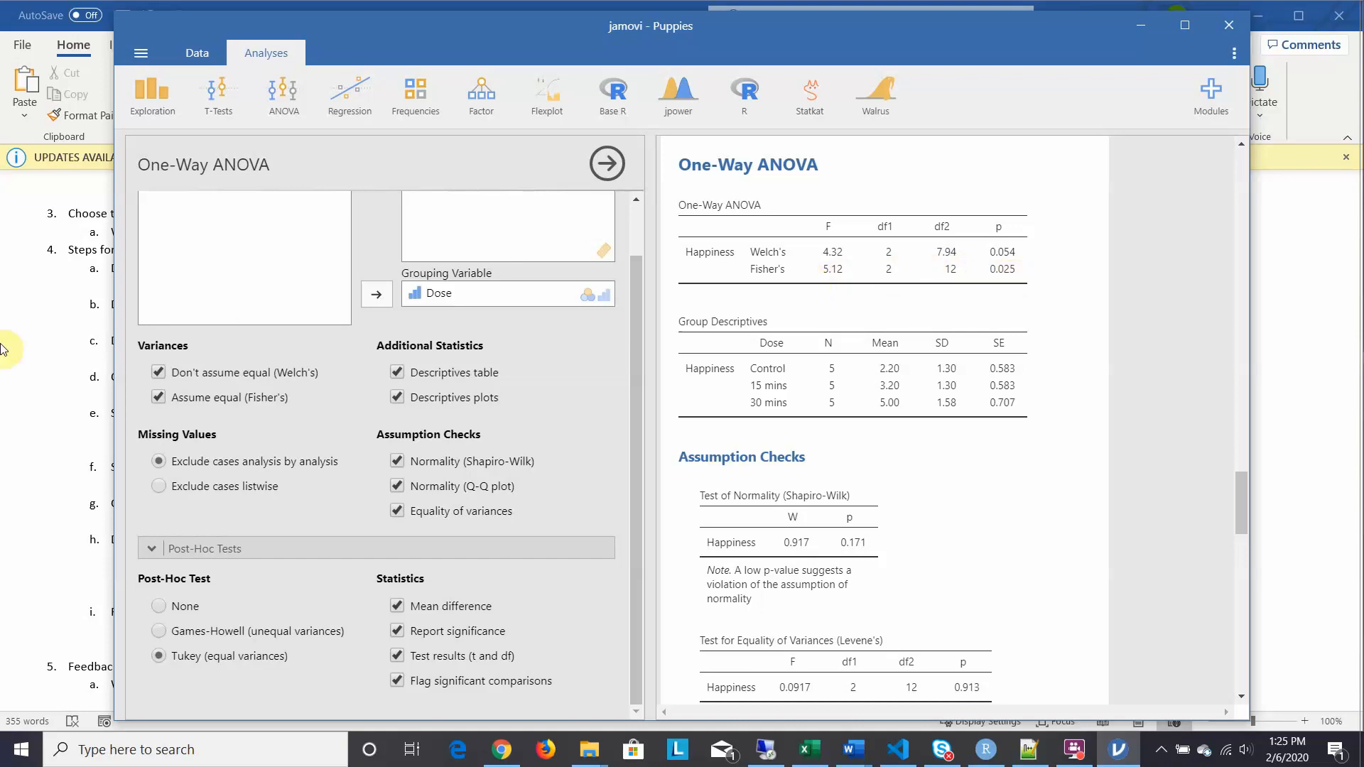
Switch to the ANOVA answer sheet in Word and review the questions on assumptions, hypotheses, alpha and reporting results
{"action": "left_click", "coordinate": [47, 306]}
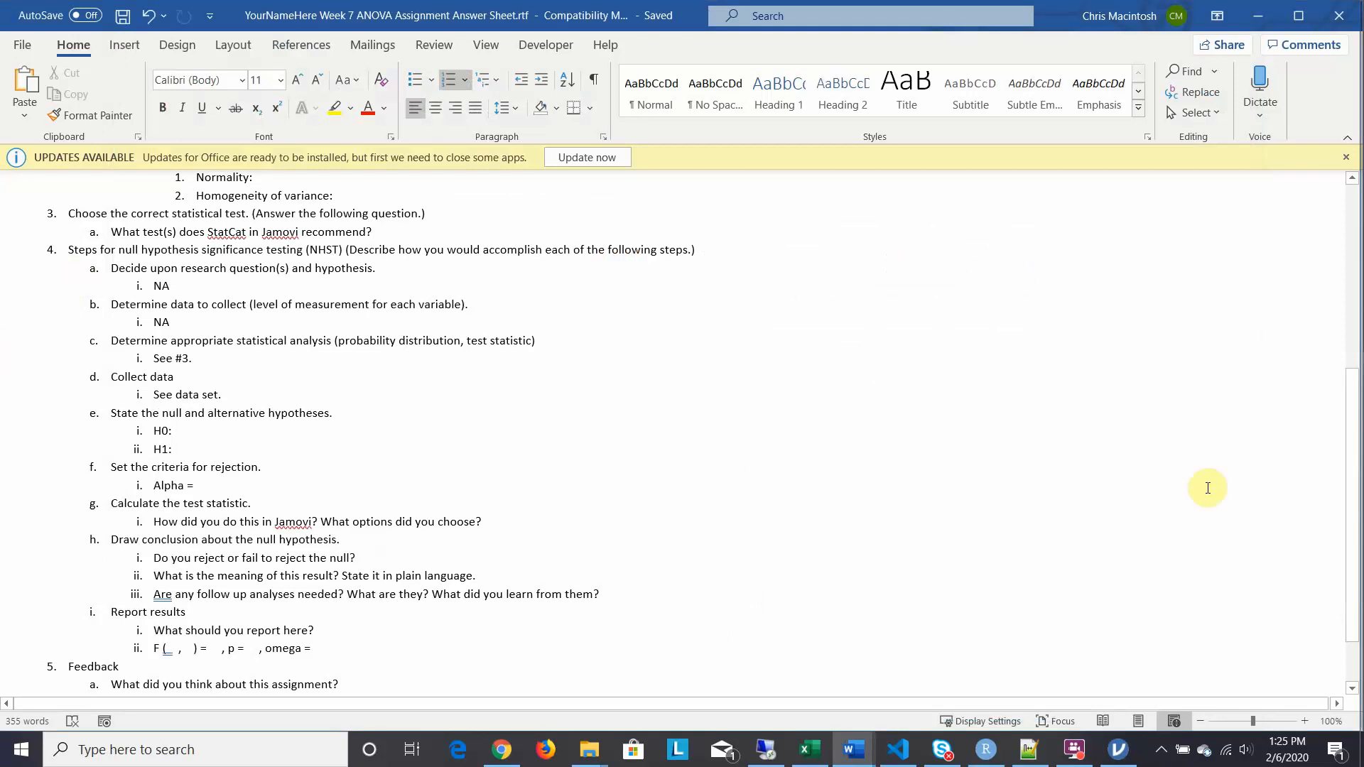
{"action": "left_click_drag", "start_coordinate": [1353, 428], "coordinate": [1349, 371]}
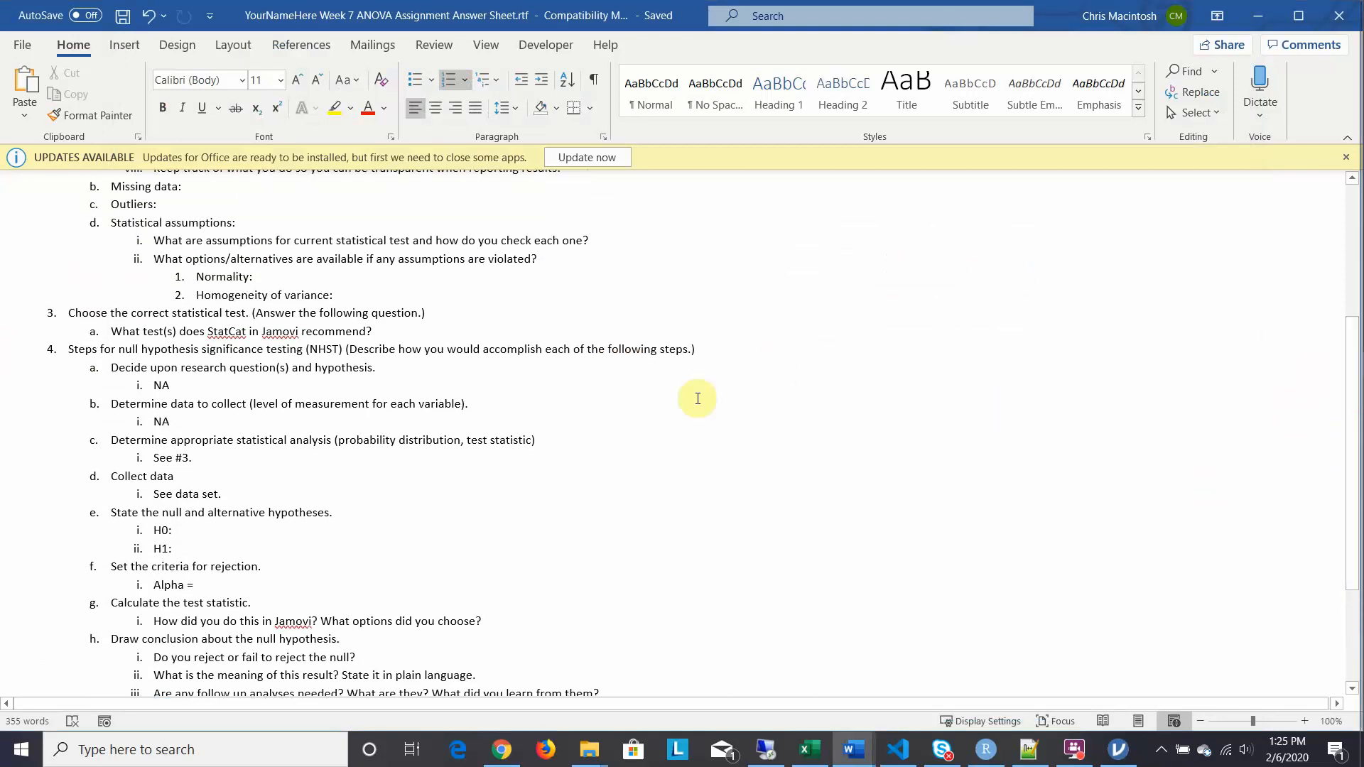
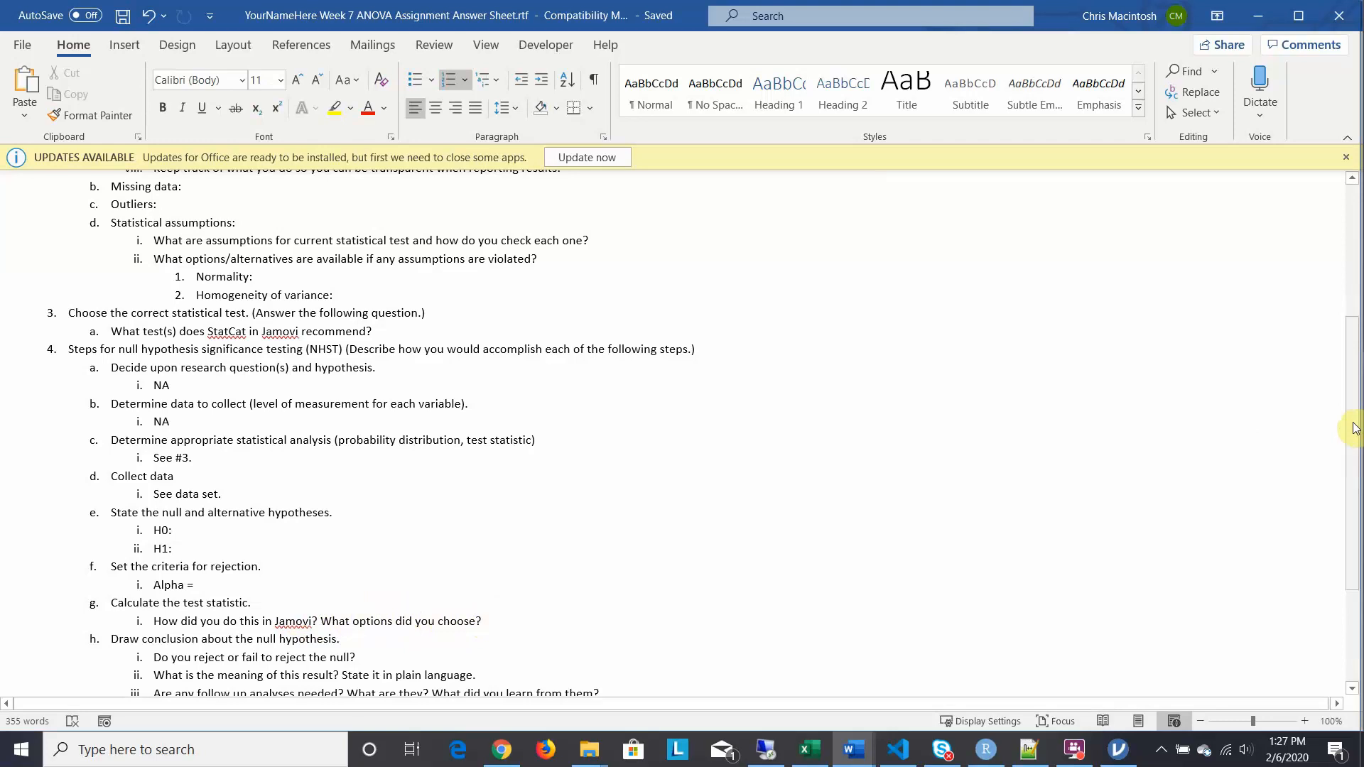
{"action": "left_click_drag", "start_coordinate": [1355, 428], "coordinate": [1357, 482]}
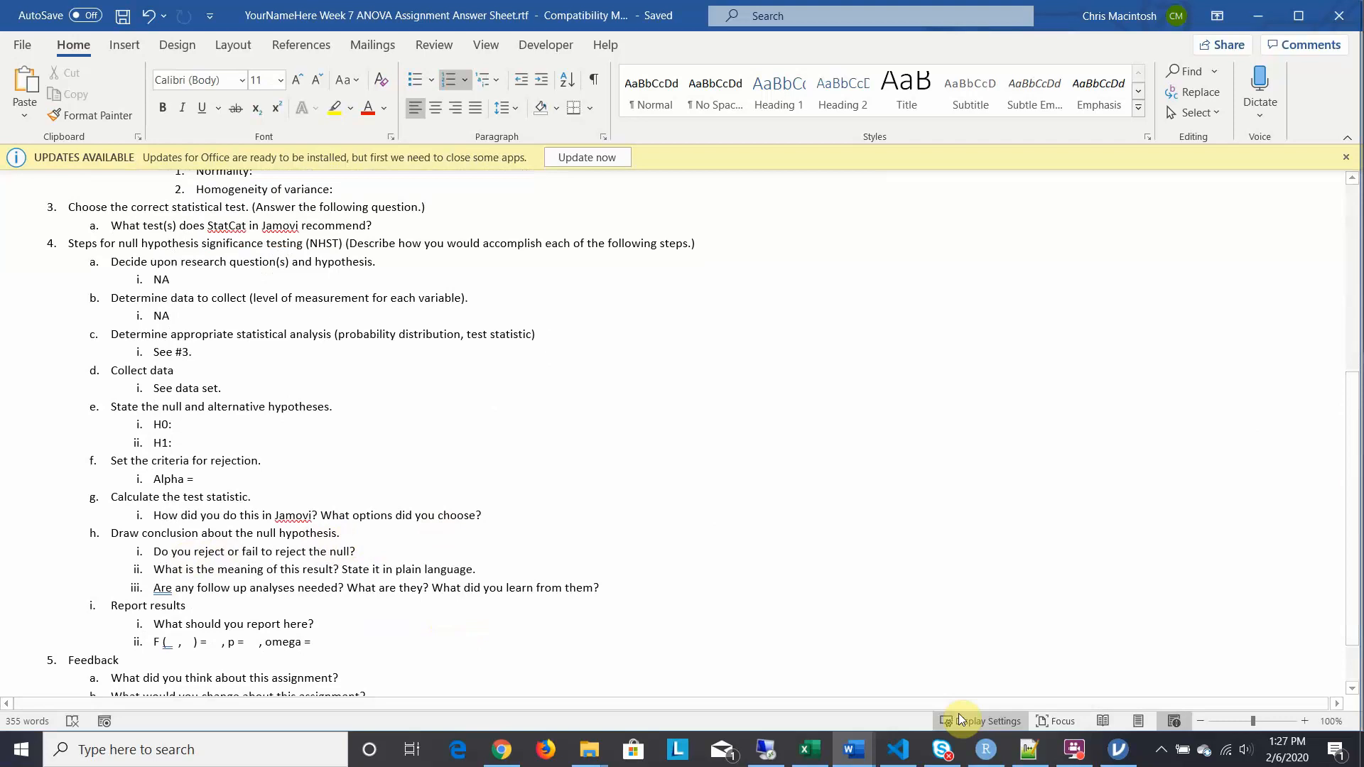
Compare the One-Way ANOVA and group descriptives tables in jamovi with the answer sheet's questions about drawing a conclusion in Word
{"action": "left_click", "coordinate": [1117, 750]}
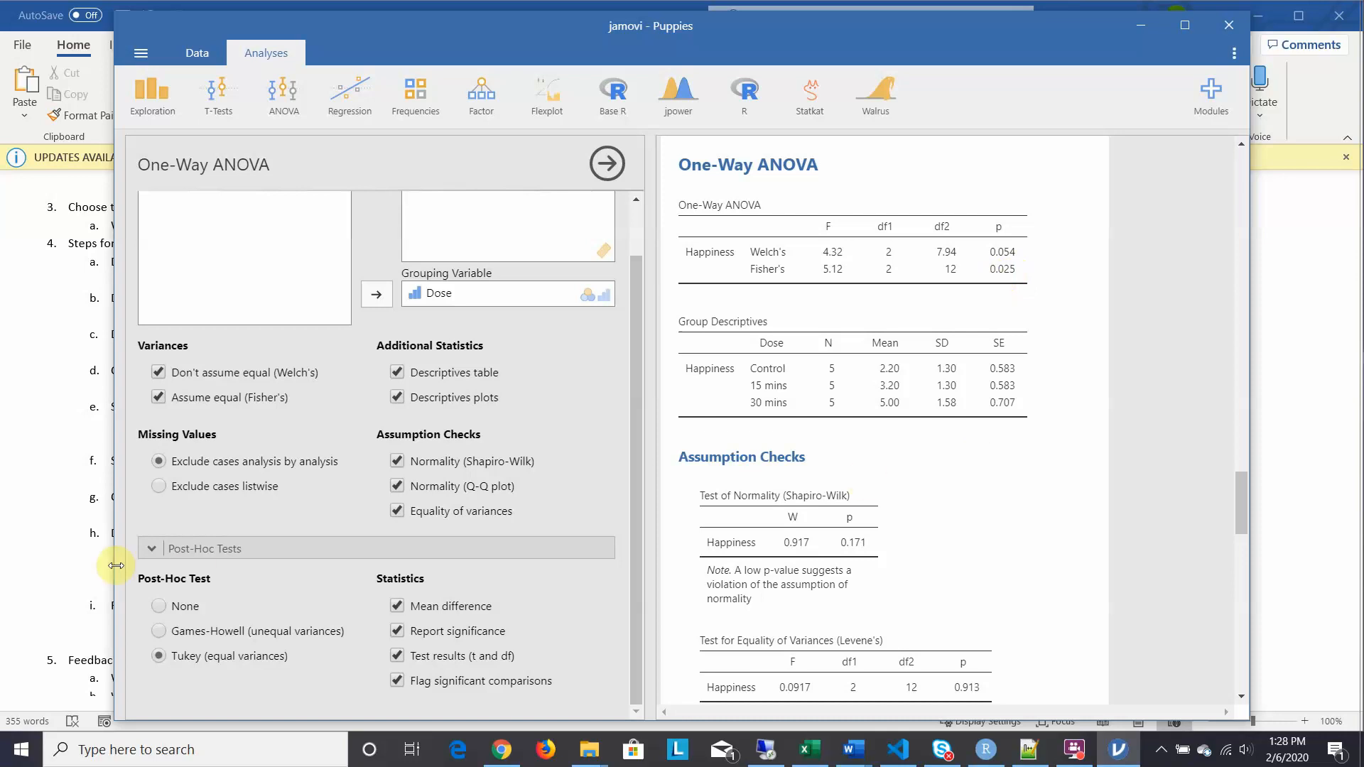
{"action": "left_click", "coordinate": [31, 544]}
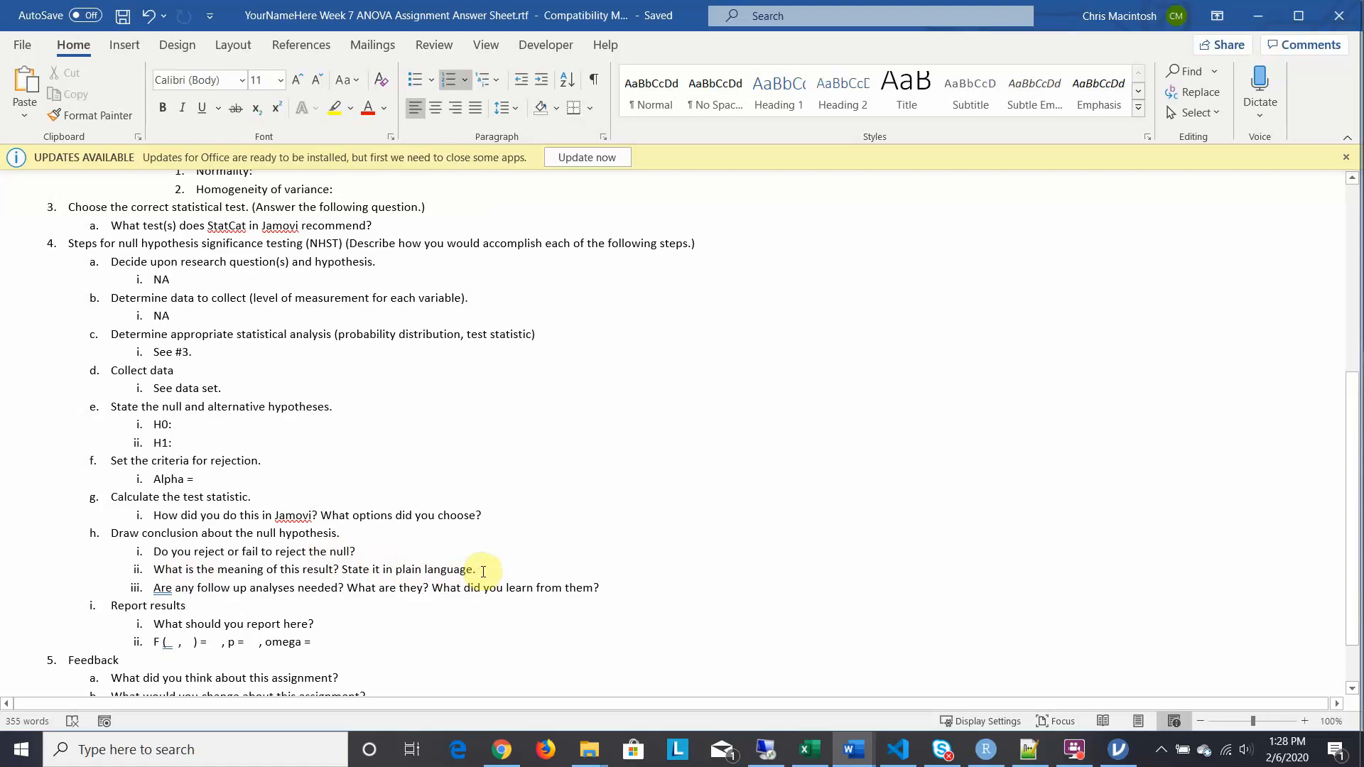
{"action": "mouse_move", "coordinate": [1117, 747]}
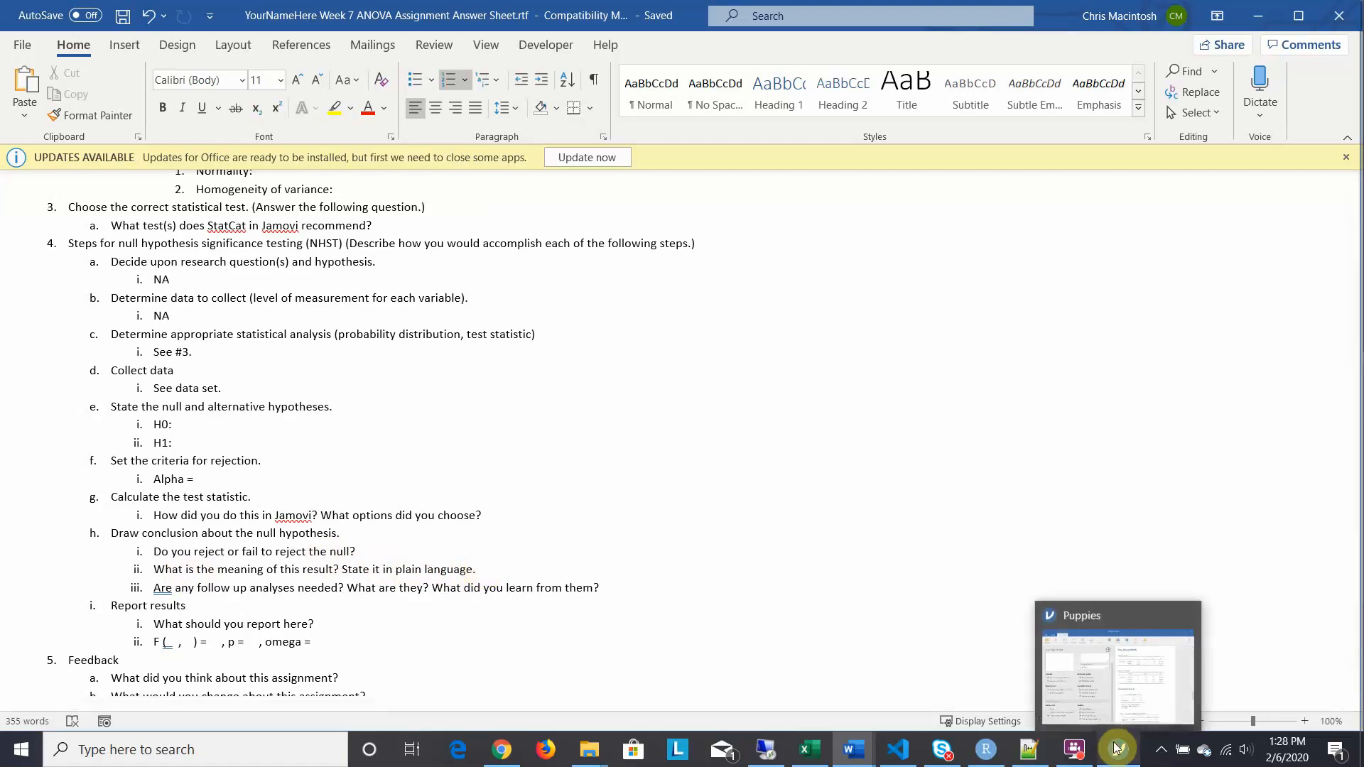
{"action": "left_click", "coordinate": [1173, 616]}
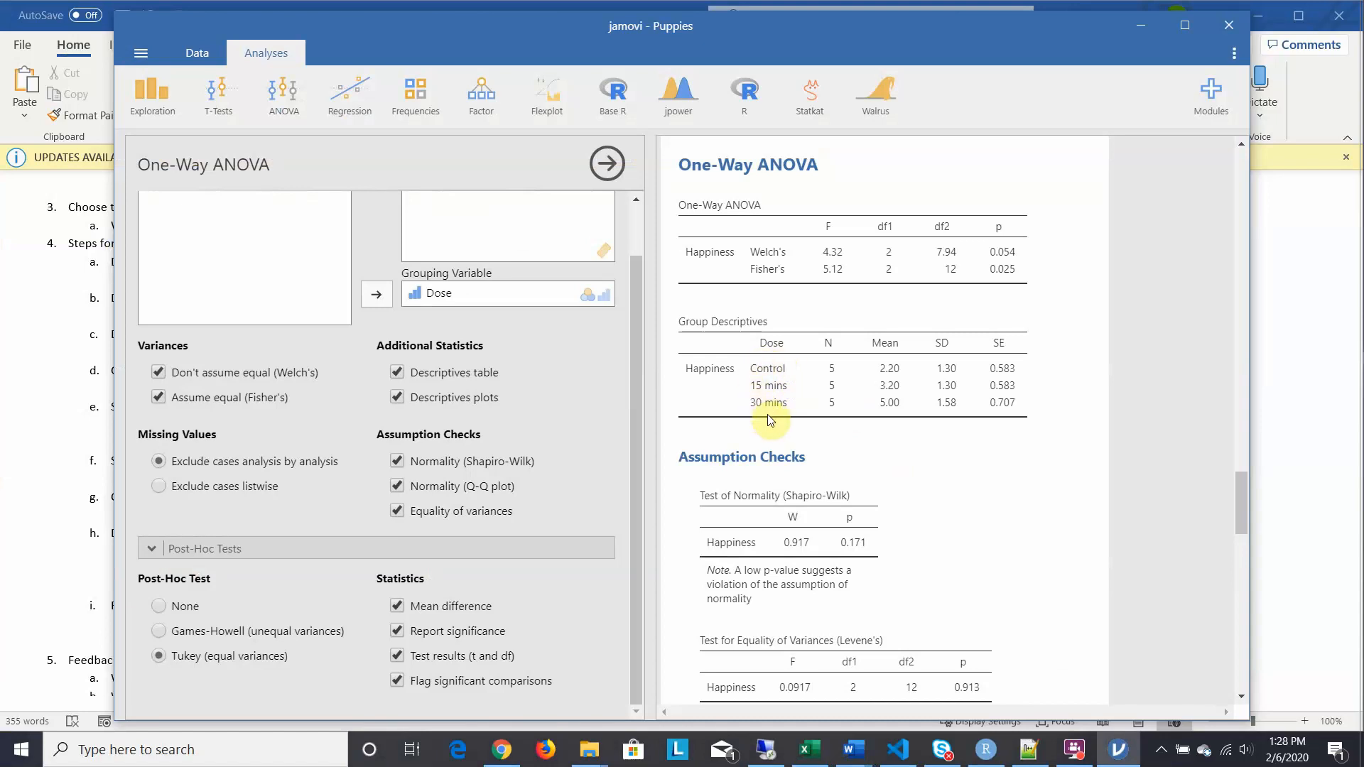
{"action": "left_click", "coordinate": [49, 462]}
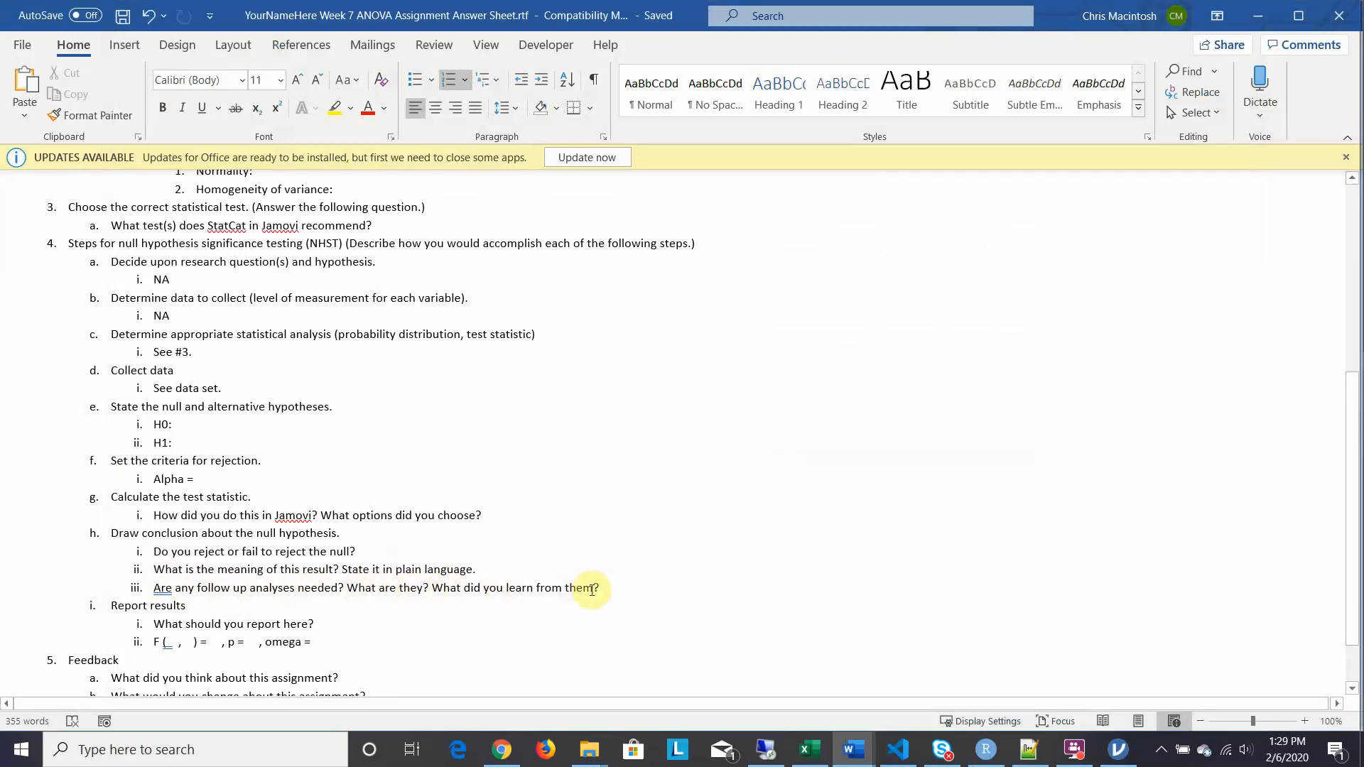
Return to jamovi and examine the Tukey post-hoc table for Happiness alongside the group descriptives
{"action": "left_click", "coordinate": [1121, 756]}
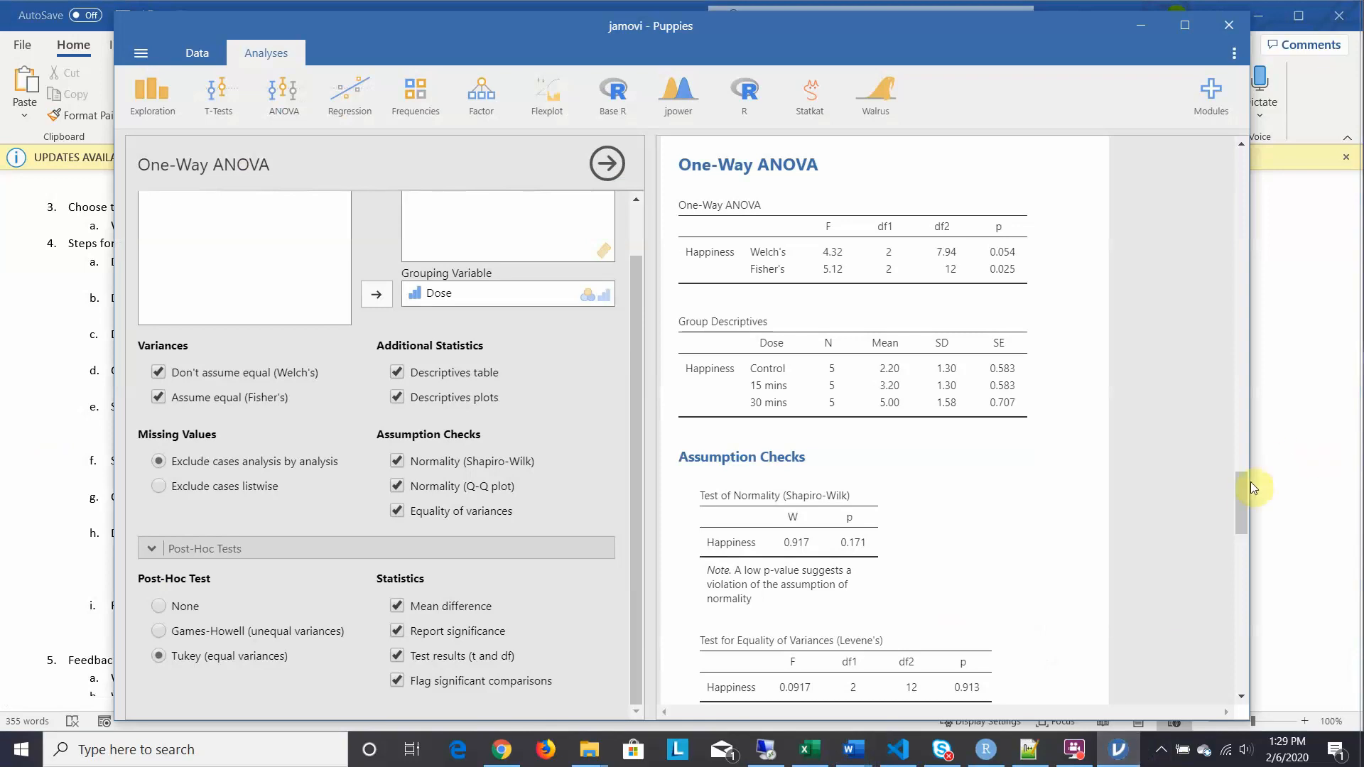
{"action": "left_click_drag", "start_coordinate": [1240, 491], "coordinate": [1250, 628]}
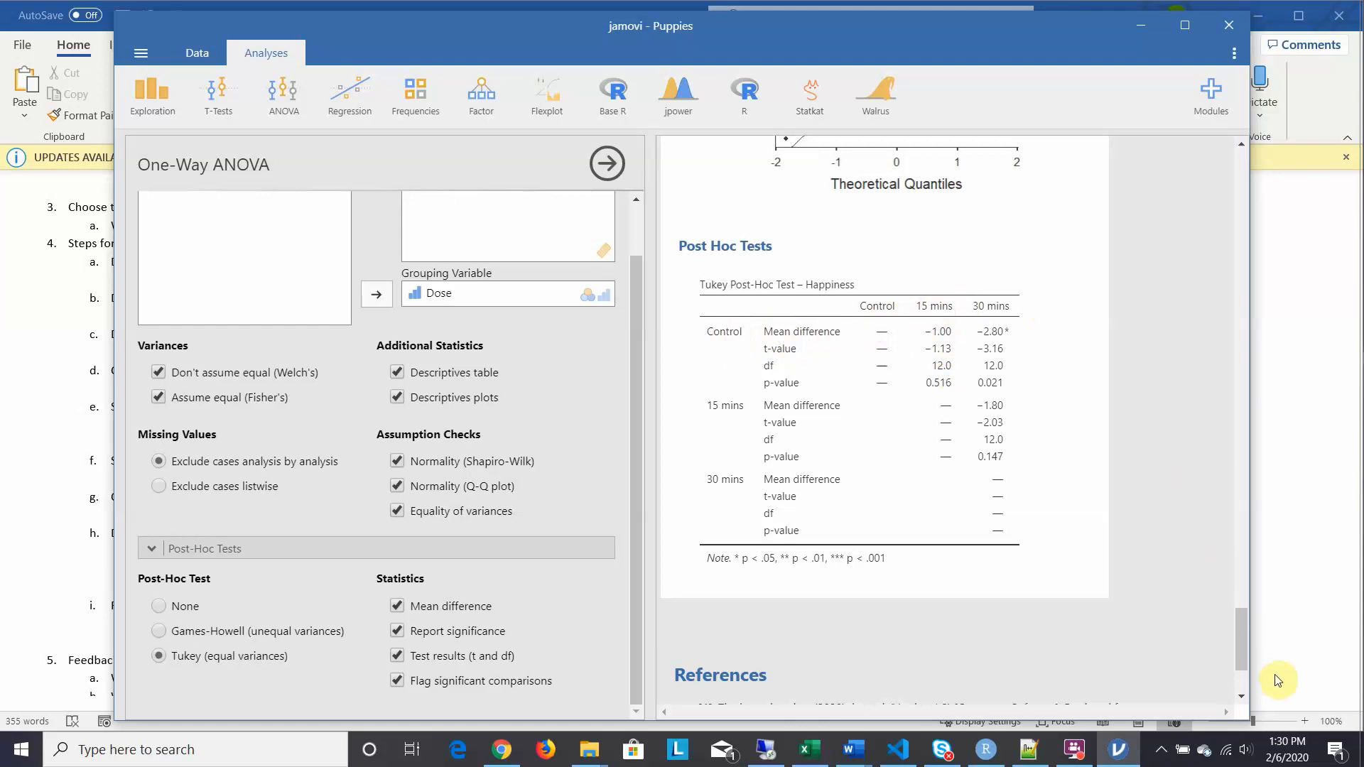
{"action": "left_click_drag", "start_coordinate": [1242, 634], "coordinate": [1214, 507]}
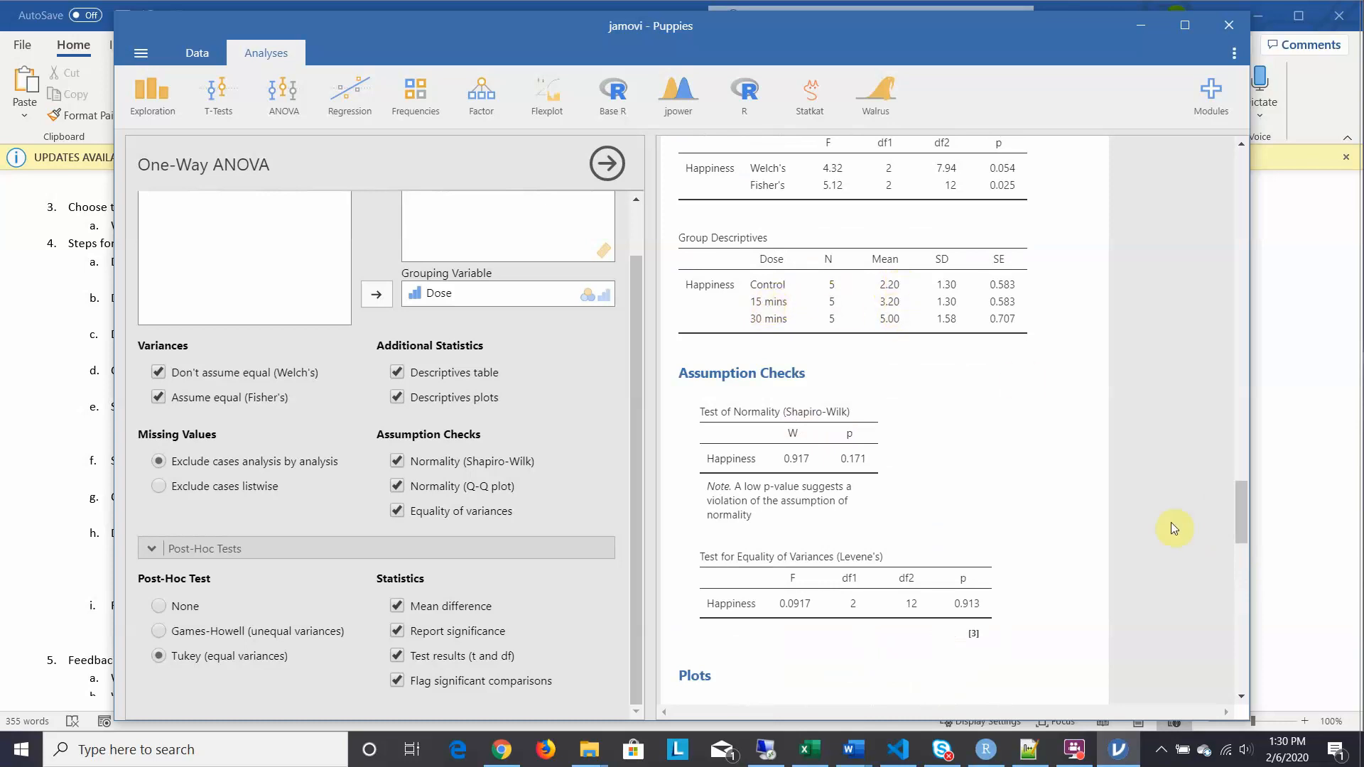
{"action": "left_click_drag", "start_coordinate": [1239, 505], "coordinate": [1251, 633]}
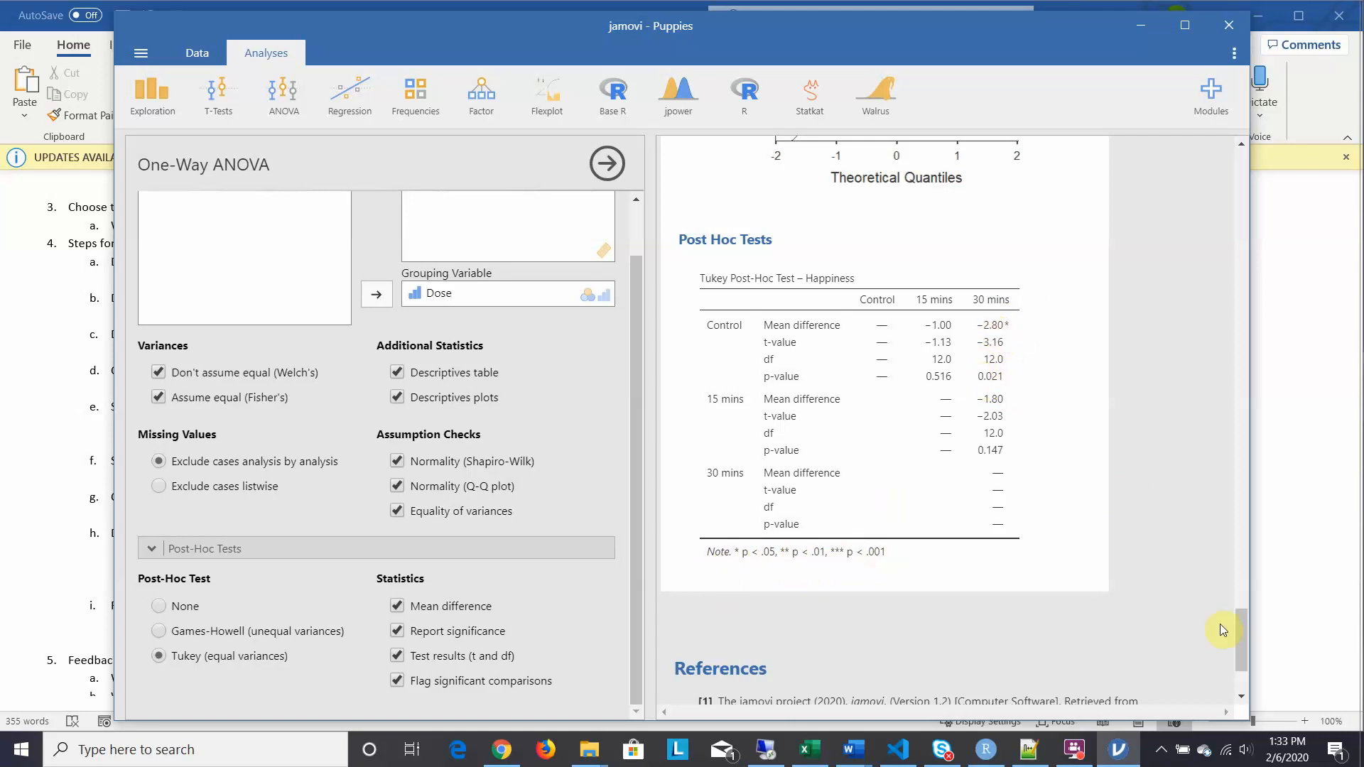
Read the assignment notebook in RStudio from the one-way ANOVA instructions to the saving instructions, and return to the answer sheet in Word
{"action": "left_click", "coordinate": [25, 461]}
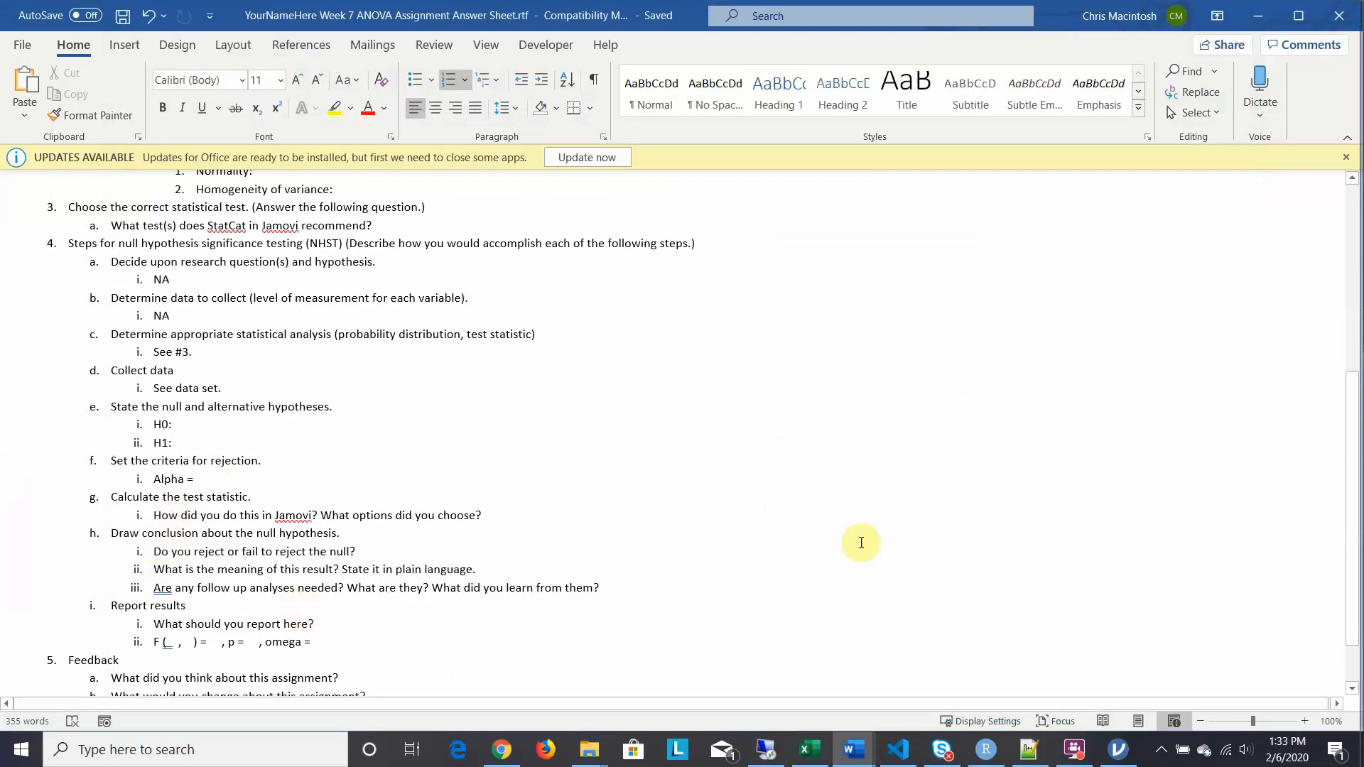
{"action": "left_click", "coordinate": [989, 750]}
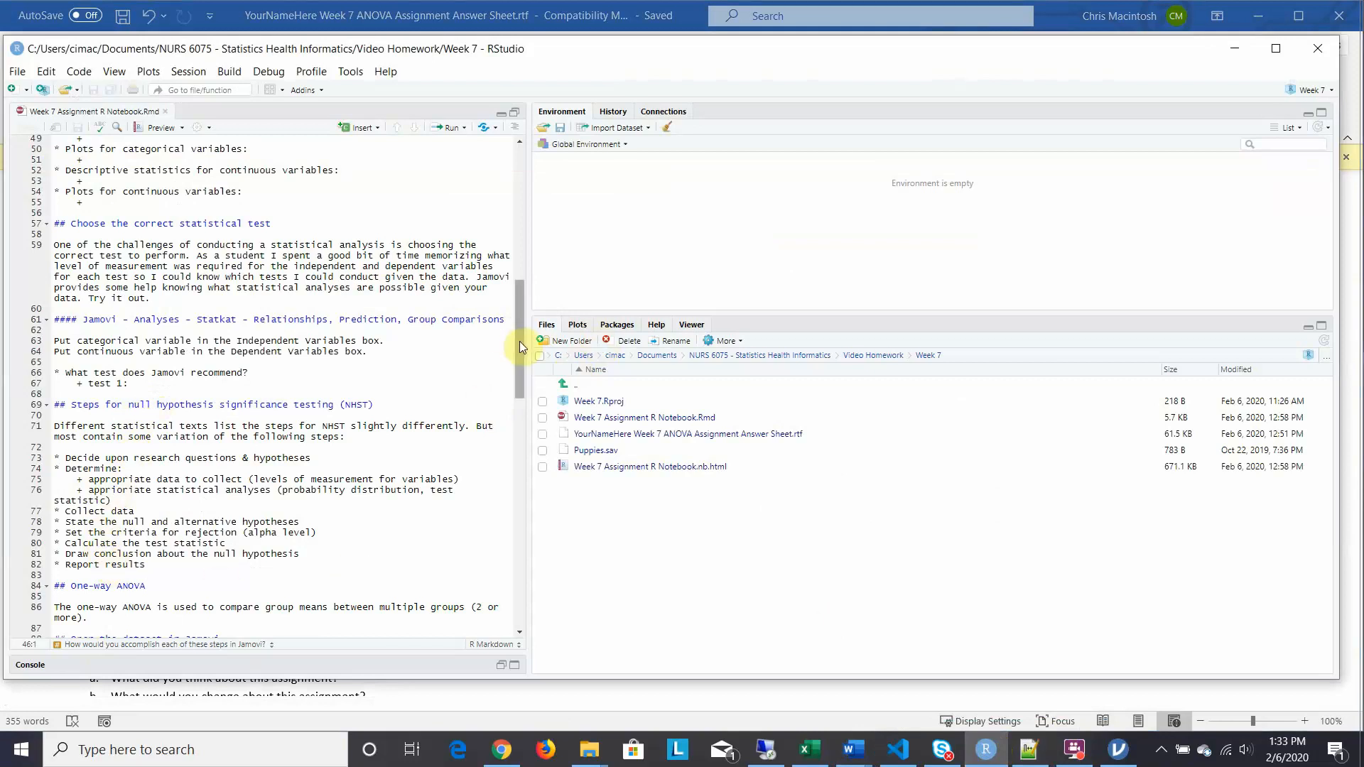
{"action": "left_click_drag", "start_coordinate": [519, 341], "coordinate": [527, 432]}
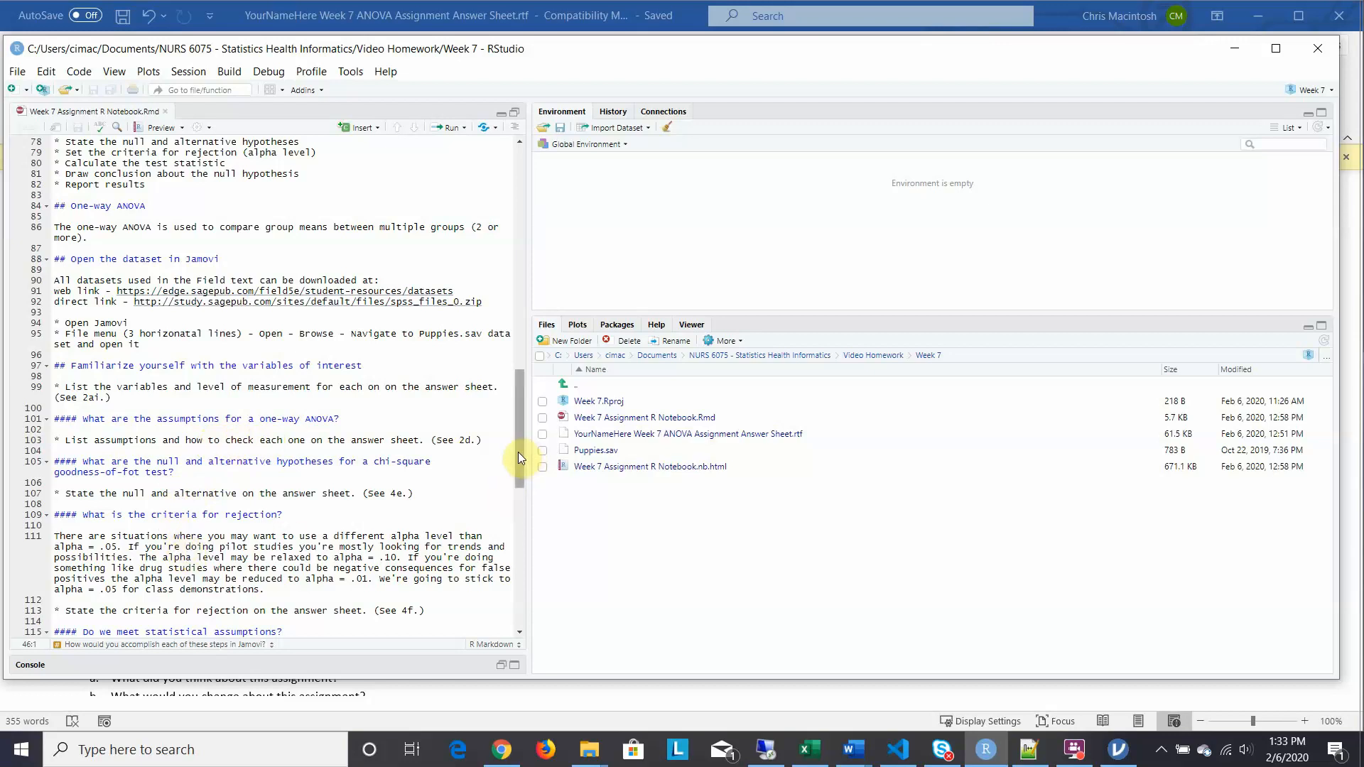
{"action": "left_click_drag", "start_coordinate": [517, 452], "coordinate": [521, 503]}
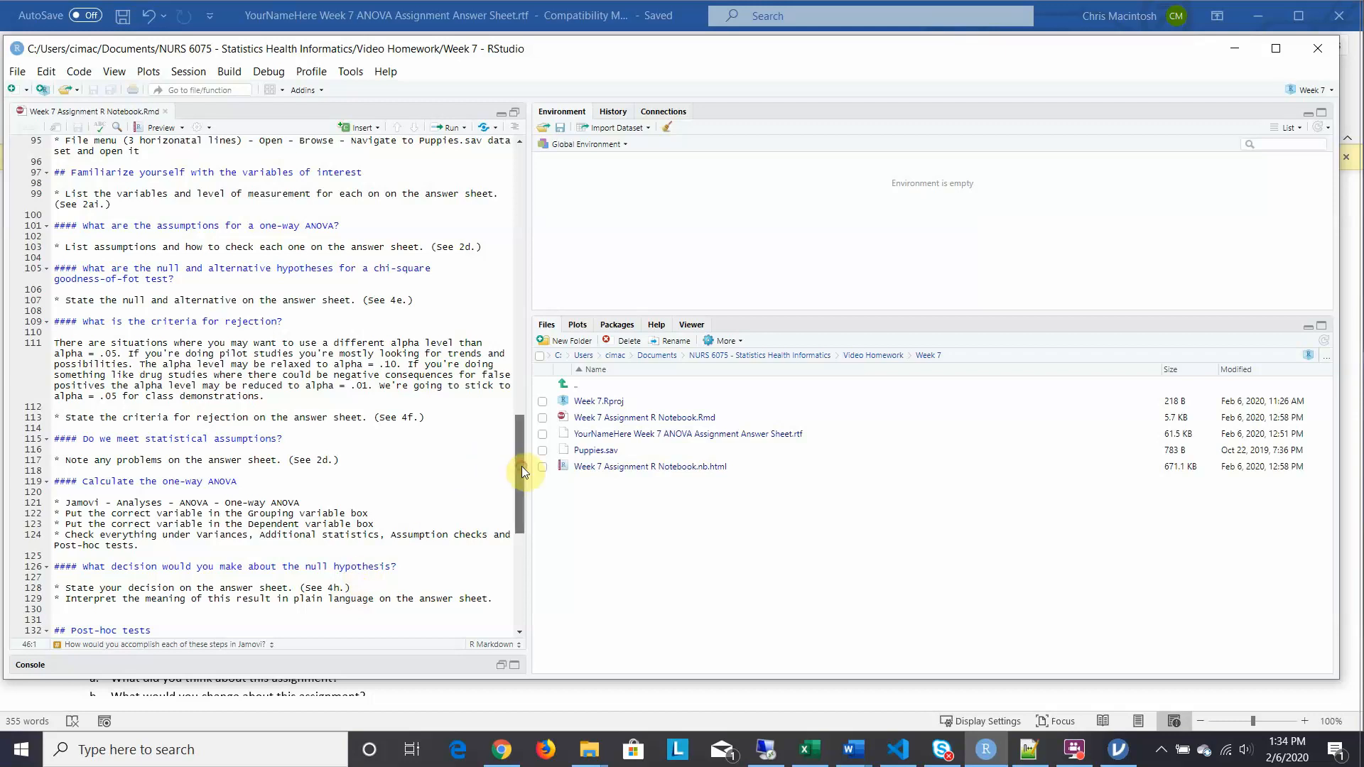
{"action": "left_click_drag", "start_coordinate": [521, 466], "coordinate": [521, 544]}
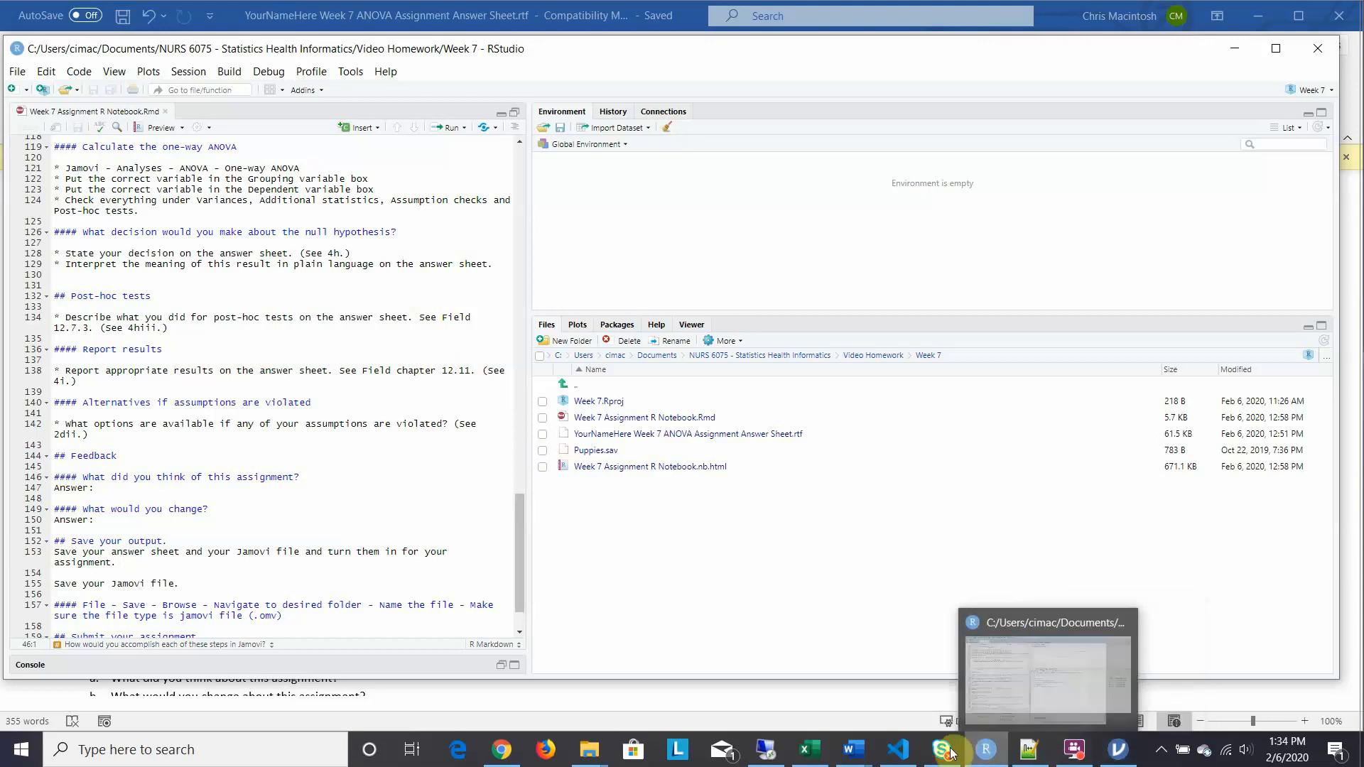
{"action": "mouse_move", "coordinate": [939, 751]}
{"action": "mouse_move", "coordinate": [859, 749]}
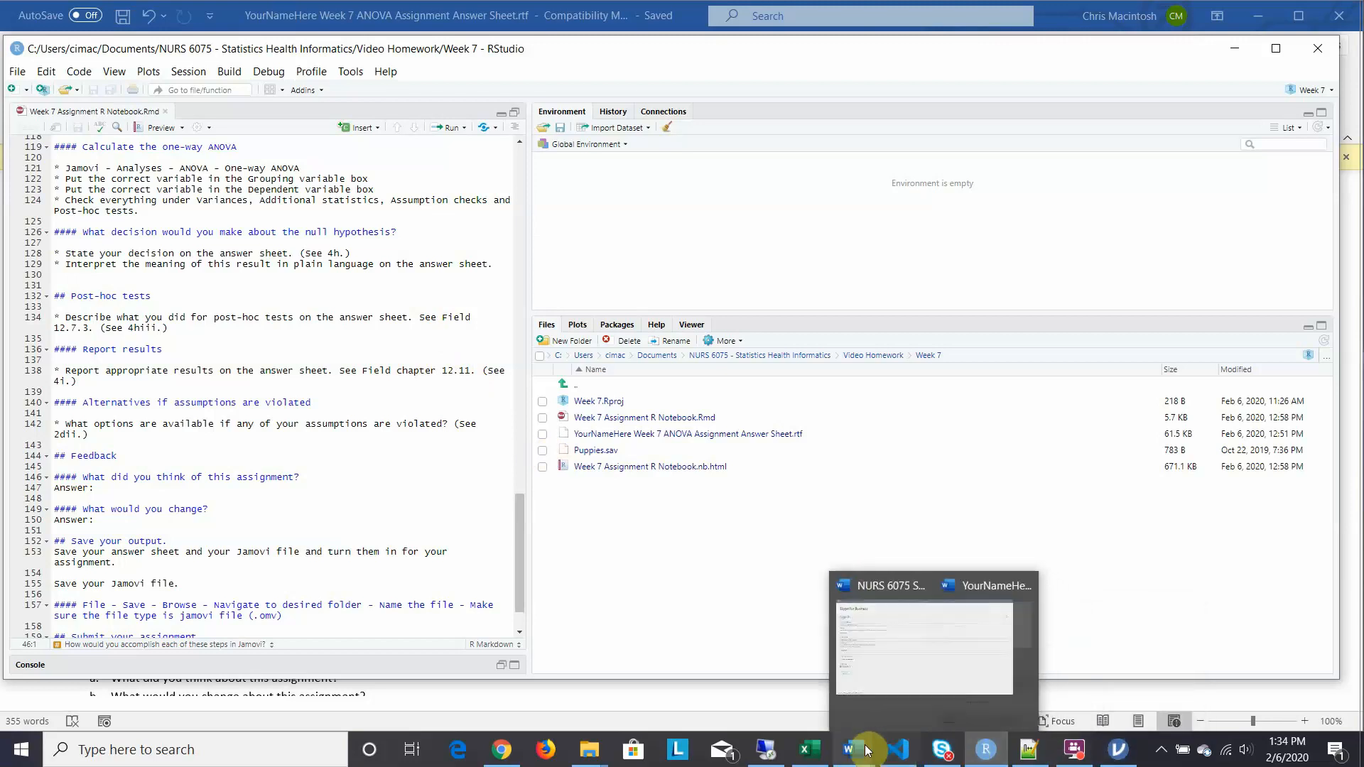
{"action": "left_click", "coordinate": [918, 693]}
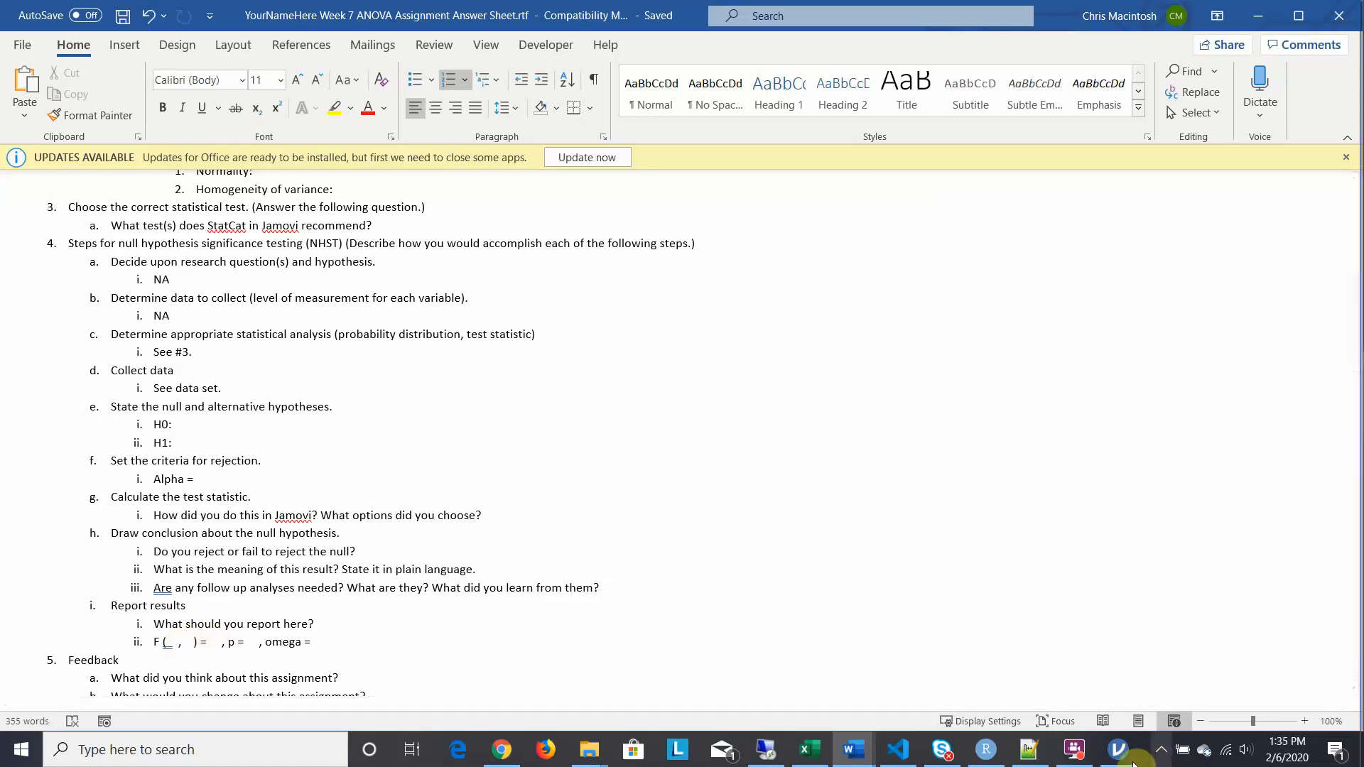
Return to jamovi, review the assumption checks, and remove Welch's test from the One-Way ANOVA, keeping only Fisher's
{"action": "mouse_move", "coordinate": [1115, 761]}
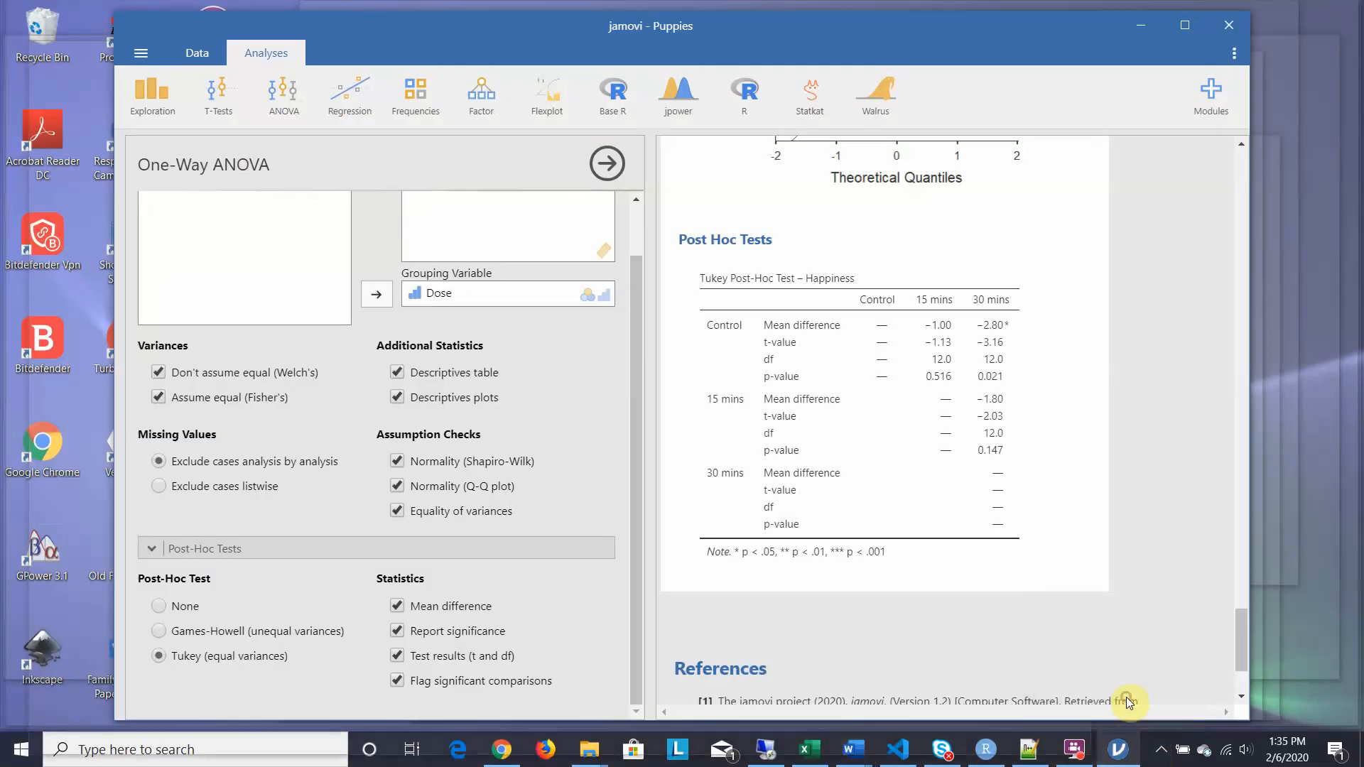
{"action": "left_click", "coordinate": [1126, 697]}
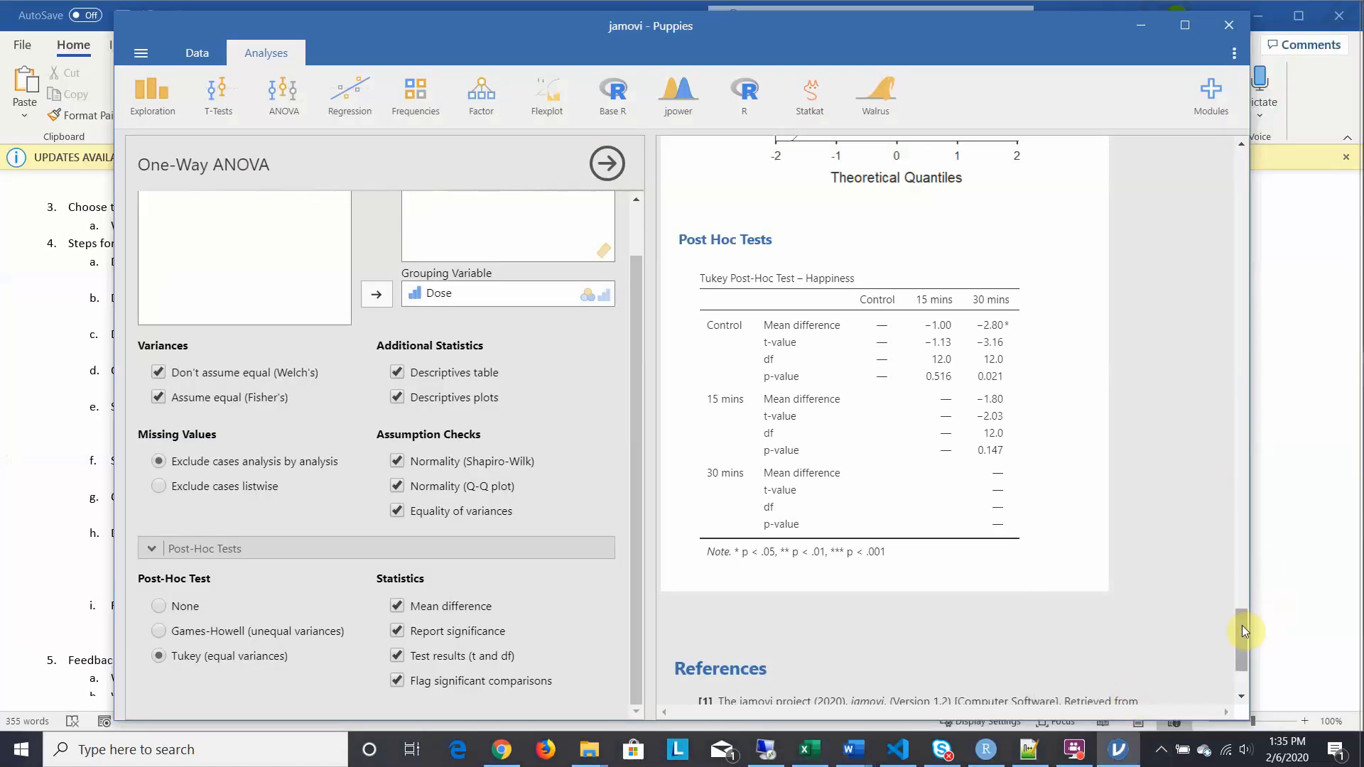
{"action": "left_click_drag", "start_coordinate": [1242, 625], "coordinate": [1222, 507]}
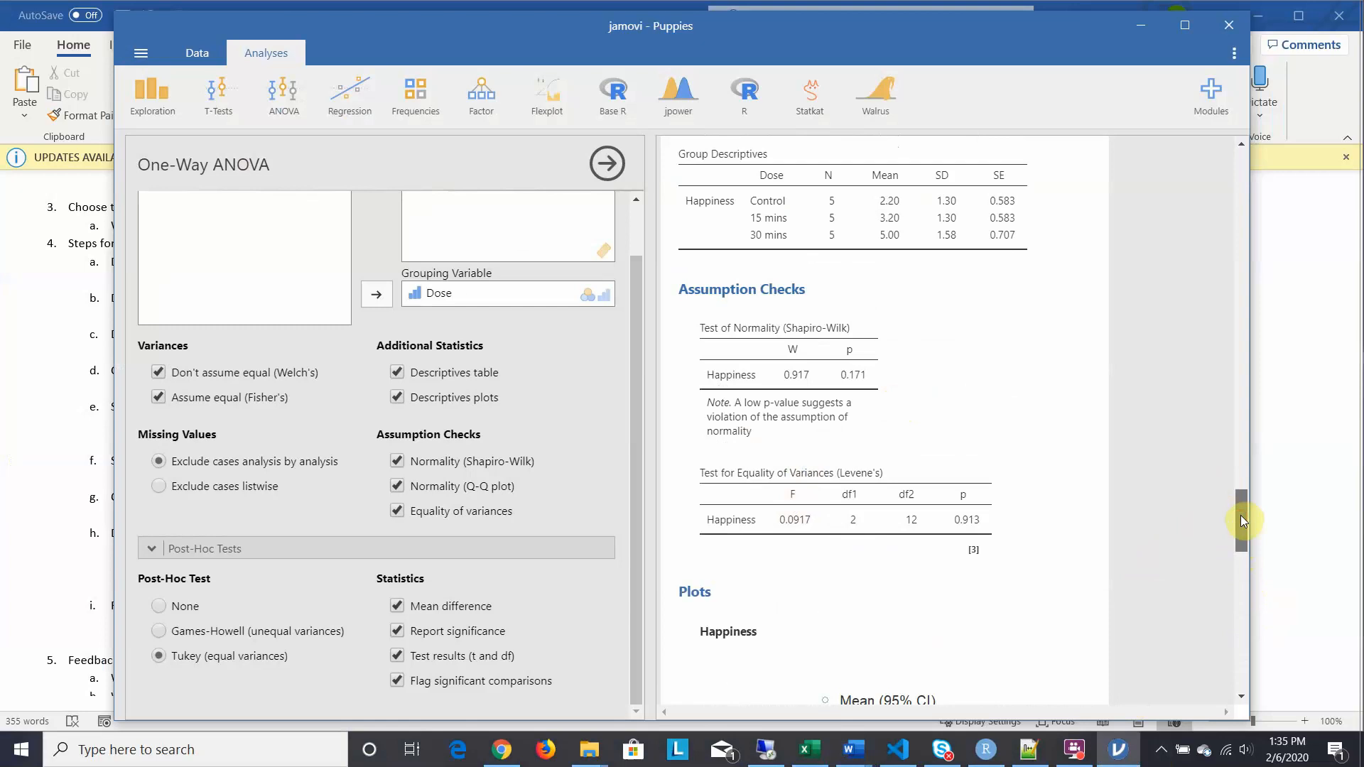
{"action": "left_click_drag", "start_coordinate": [1240, 519], "coordinate": [1240, 517]}
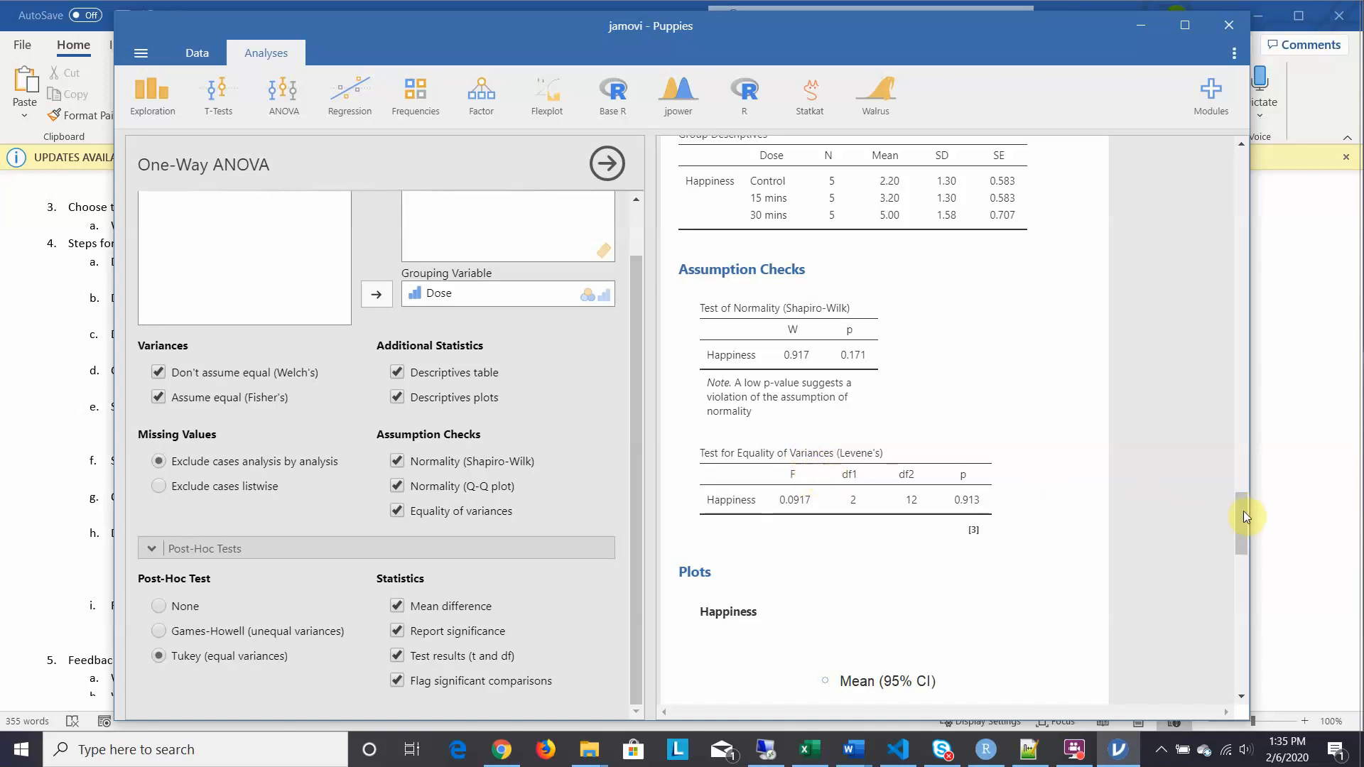
{"action": "left_click_drag", "start_coordinate": [1241, 511], "coordinate": [1242, 483]}
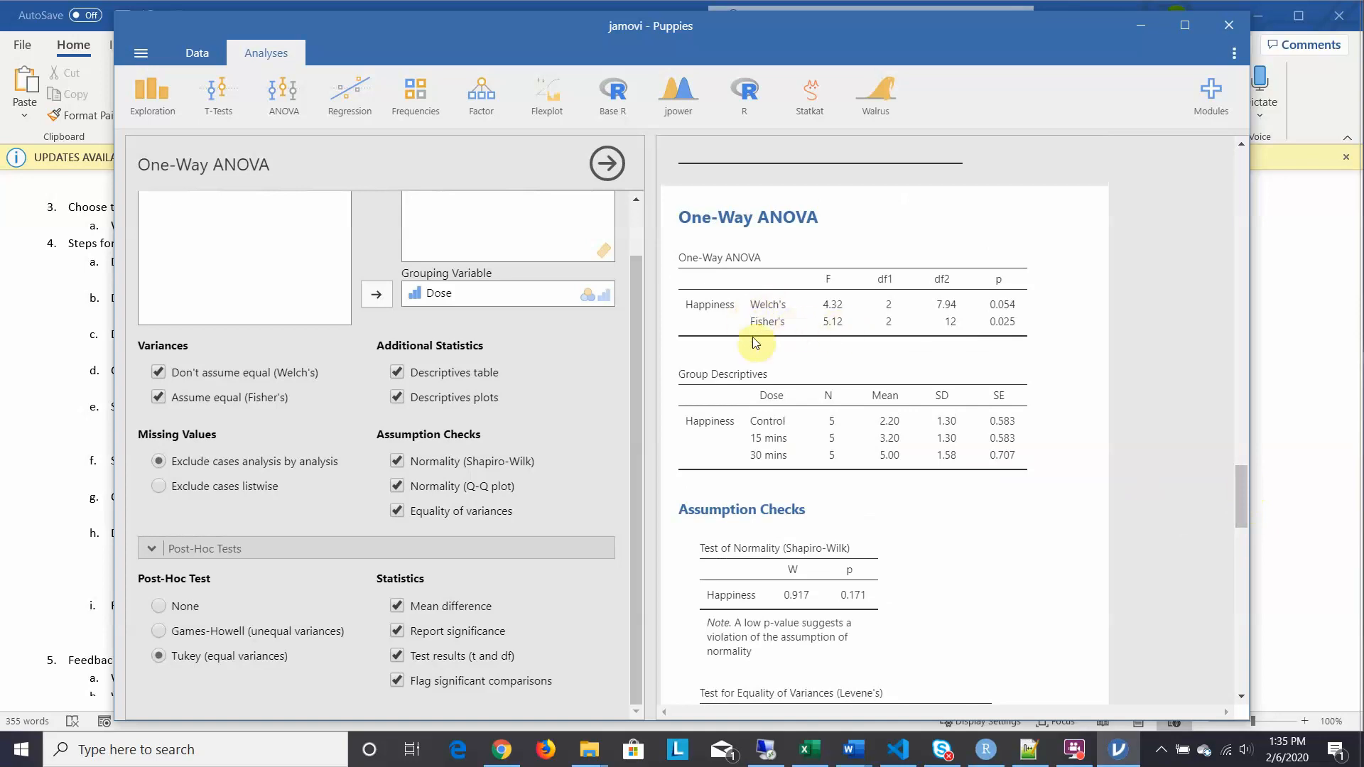
{"action": "left_click", "coordinate": [159, 373]}
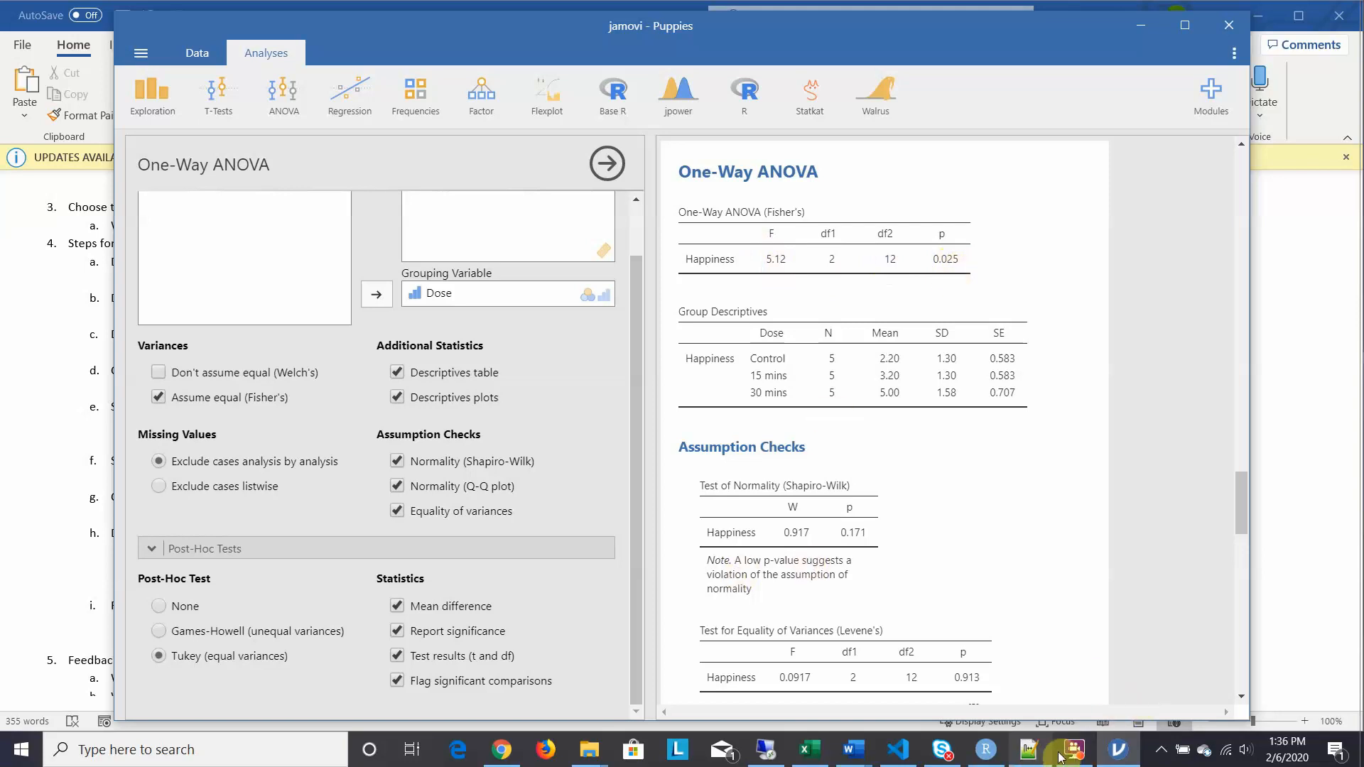
{"action": "mouse_move", "coordinate": [1068, 751]}
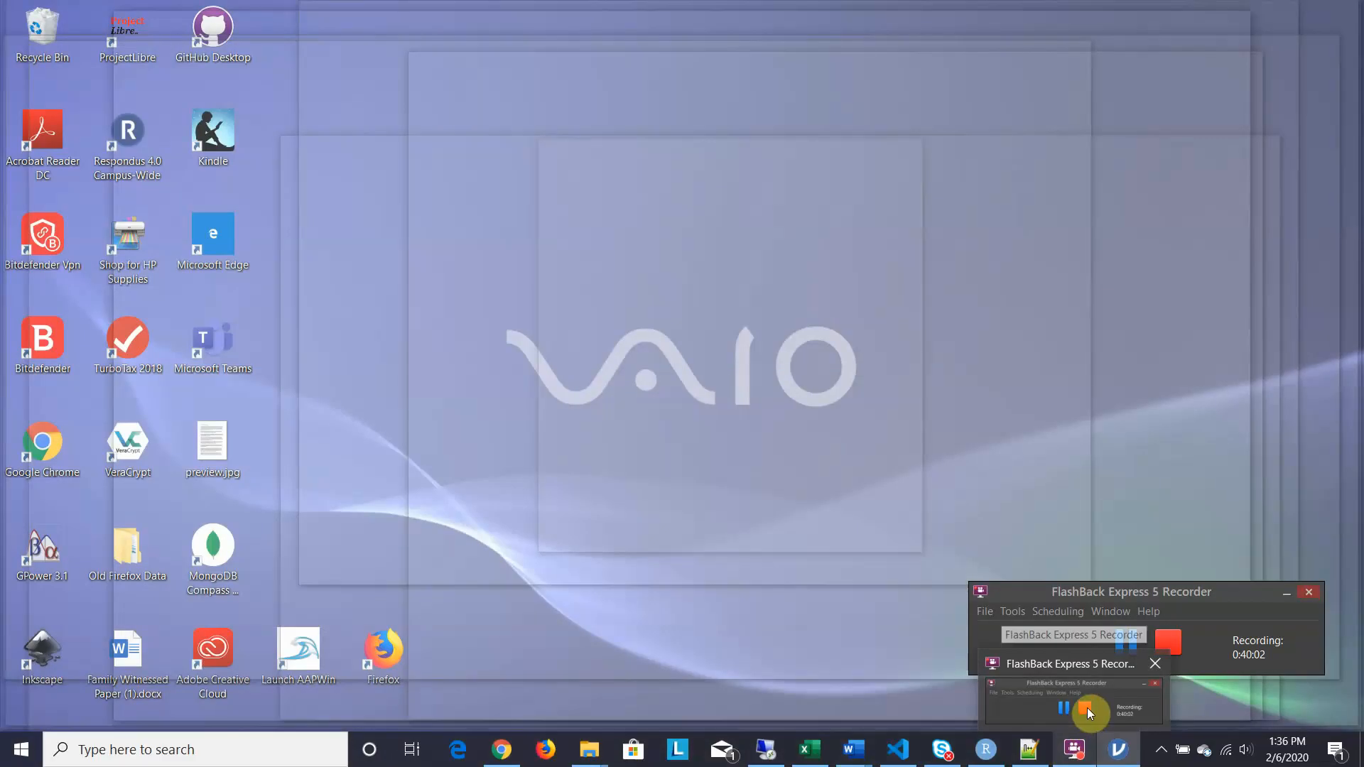
{"action": "left_click", "coordinate": [1086, 707]}
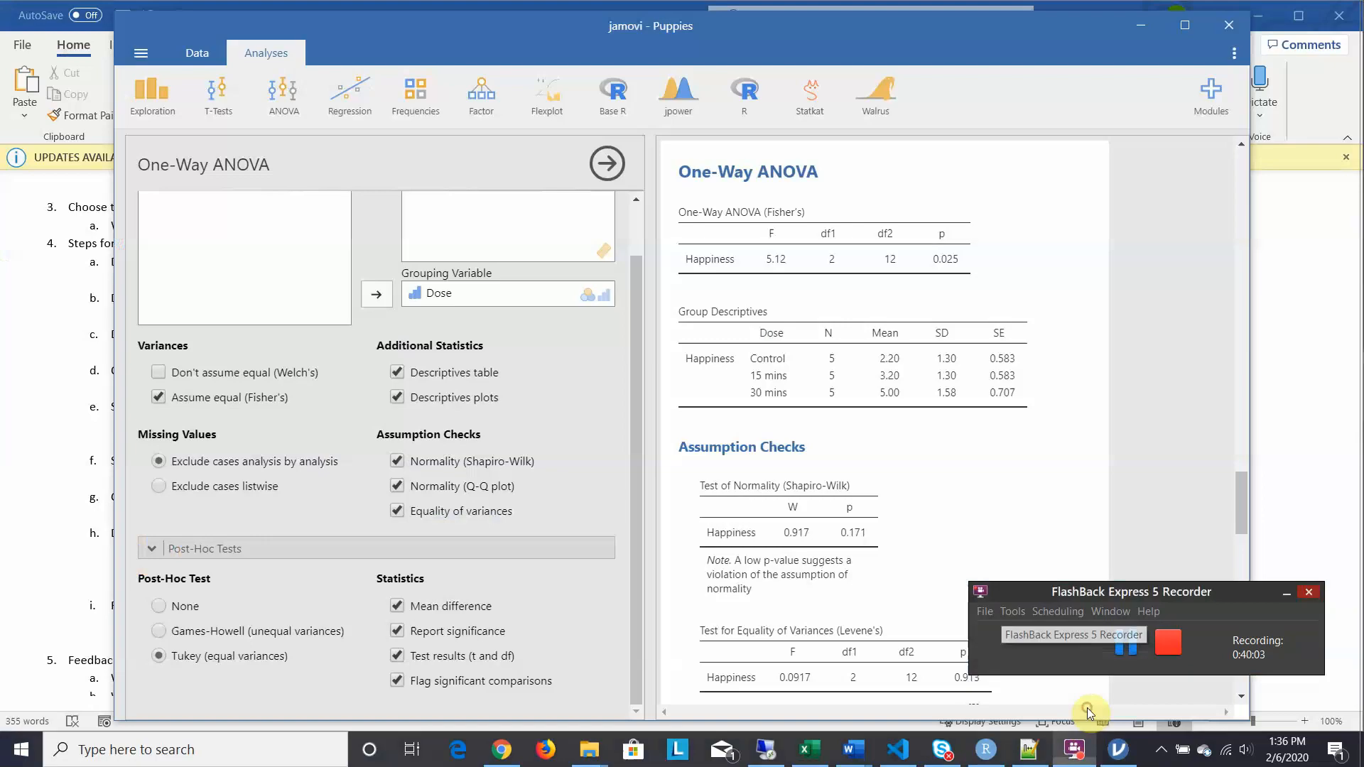